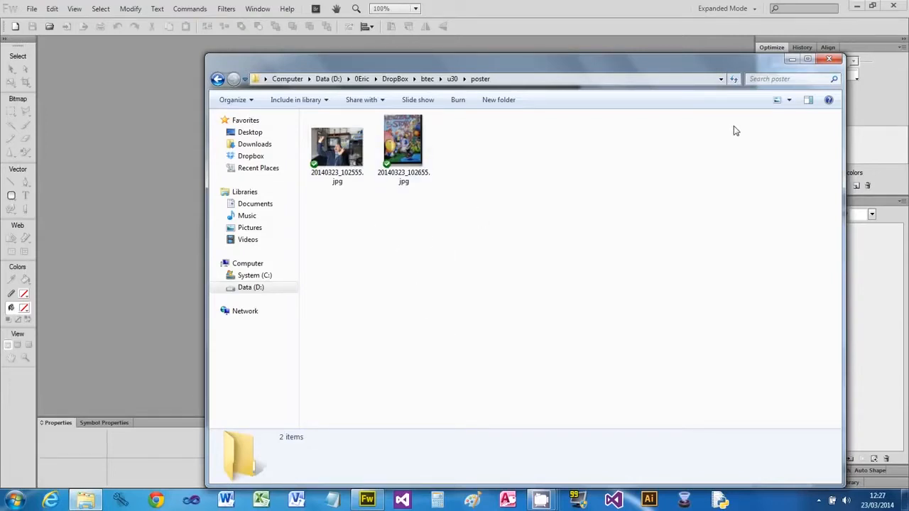
# Preview the photos 20140323_102555.jpg and 20140323_102655.jpg from the poster folder and close the viewer.
pyautogui.click(364, 159)
pyautogui.rightClick(363, 158)
pyautogui.click(362, 152)
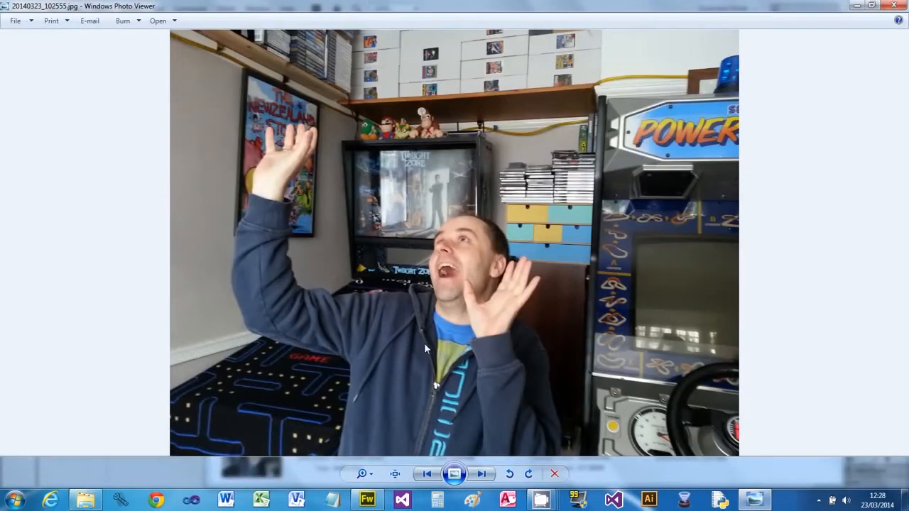
pyautogui.click(482, 474)
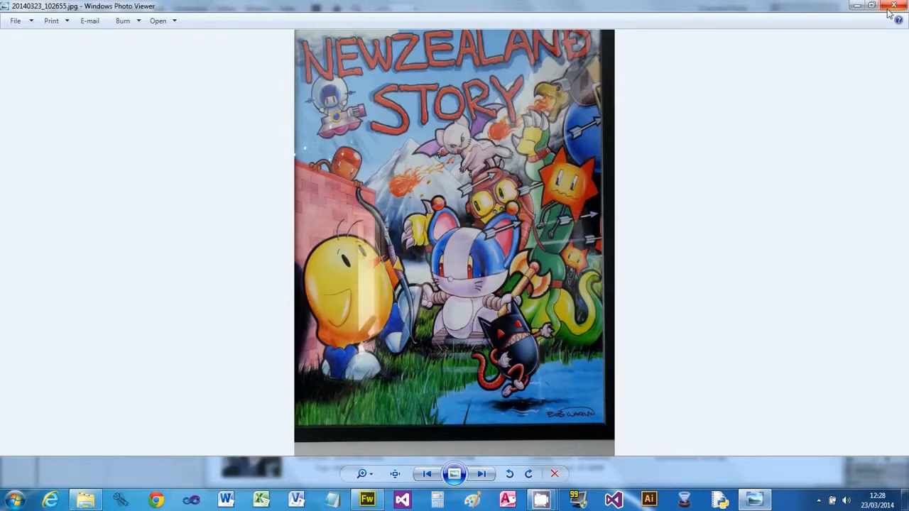
pyautogui.click(427, 474)
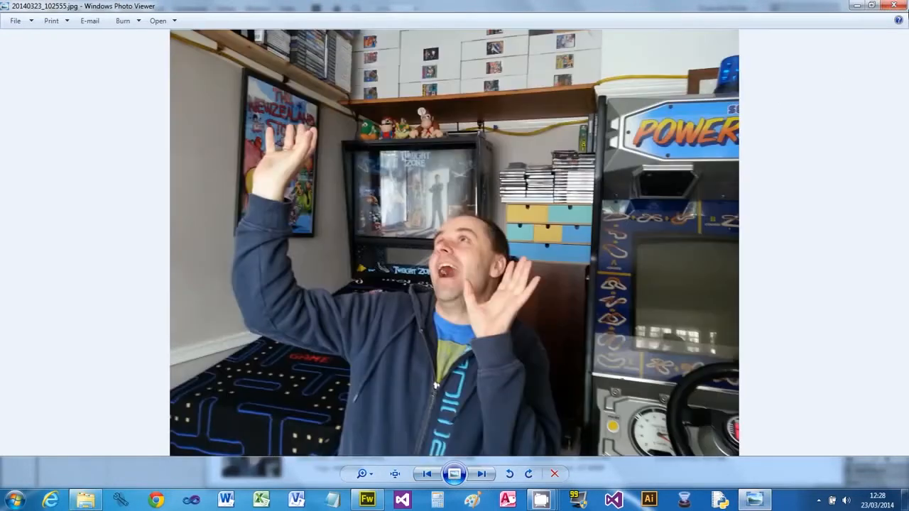
pyautogui.click(894, 6)
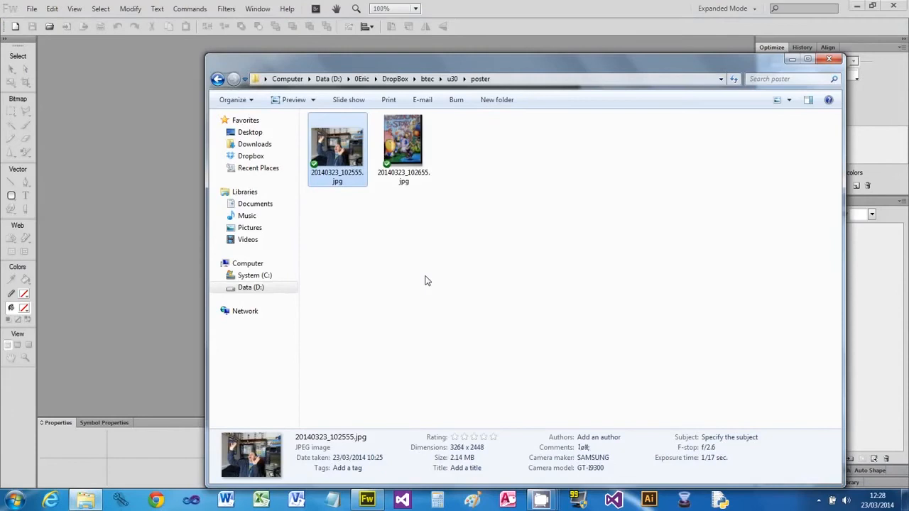
# In Fireworks, create a new document 21 cm wide and 29.7 cm high at 300 pixels/inch with a white canvas.
pyautogui.click(153, 147)
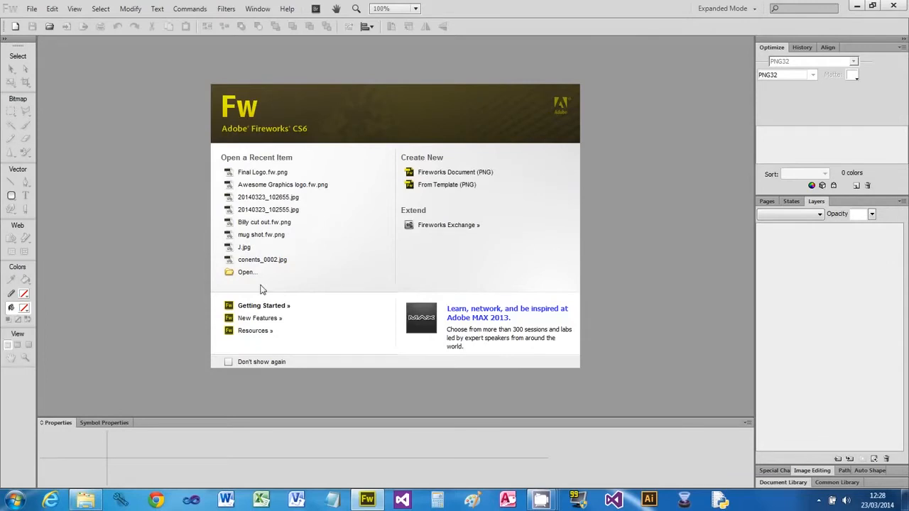
pyautogui.click(446, 177)
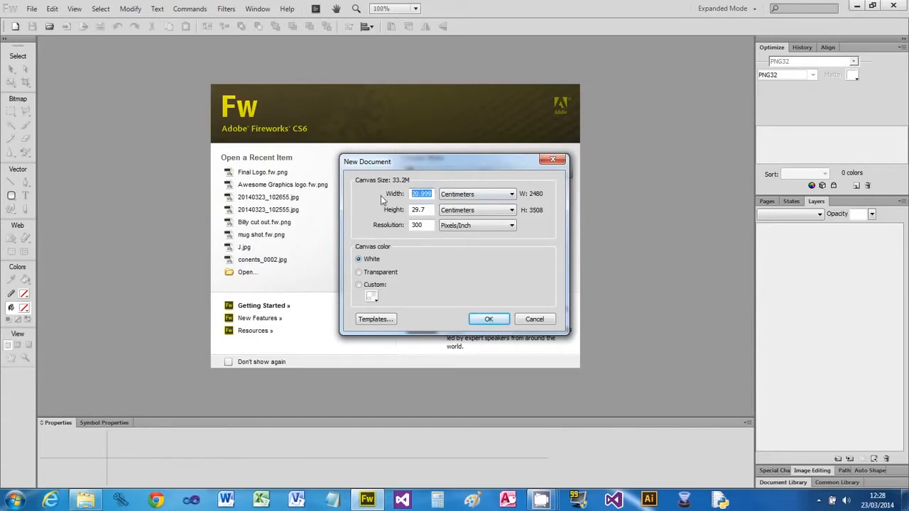
pyautogui.write('21')
pyautogui.click(487, 320)
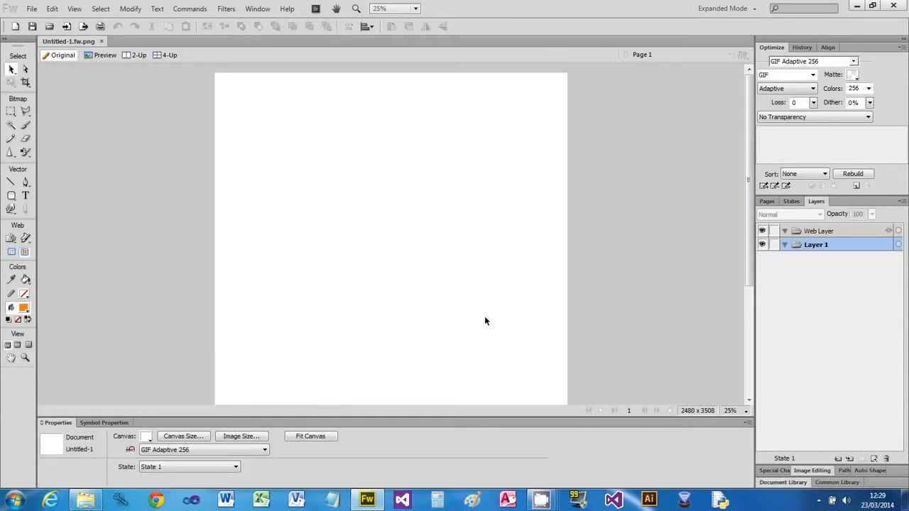
pyautogui.hotkey('ctrl', '0')
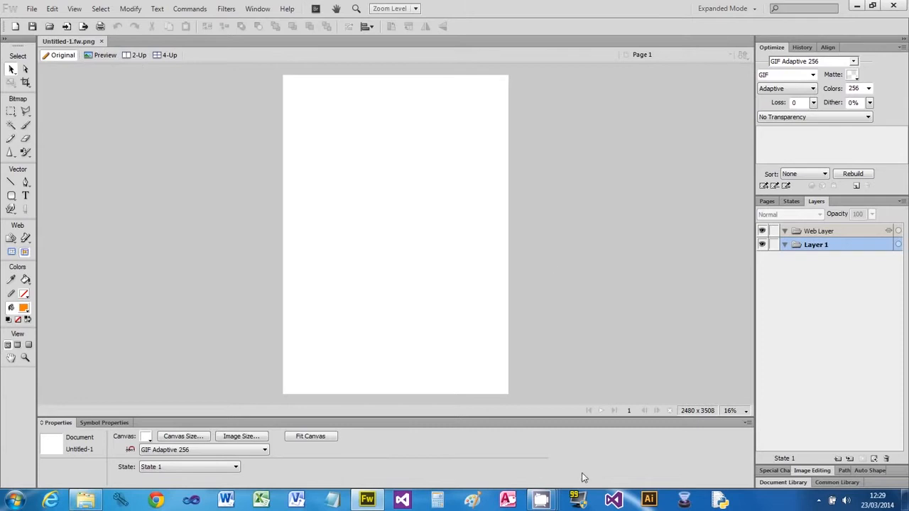
# Open 20140323_102555.jpg from the poster folder in Adobe Fireworks CS6 and show the whole photo.
pyautogui.click(97, 503)
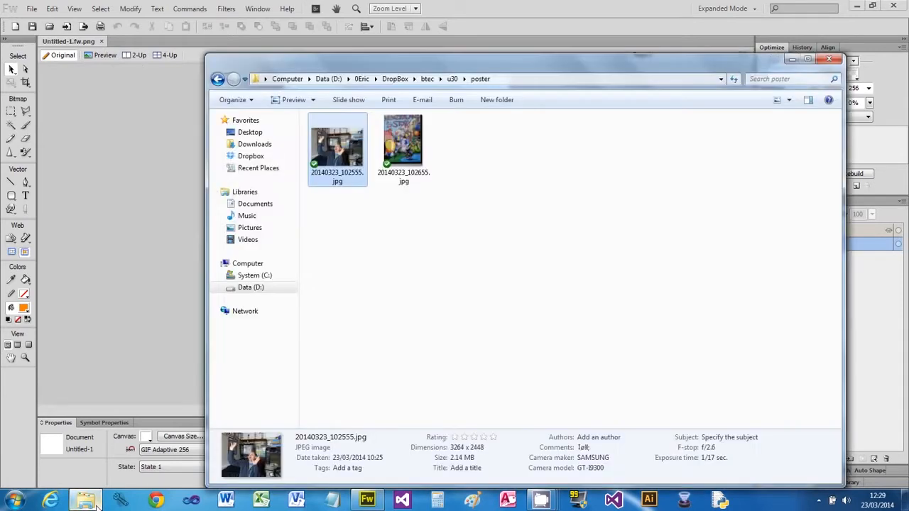
pyautogui.rightClick(343, 146)
pyautogui.moveTo(380, 333)
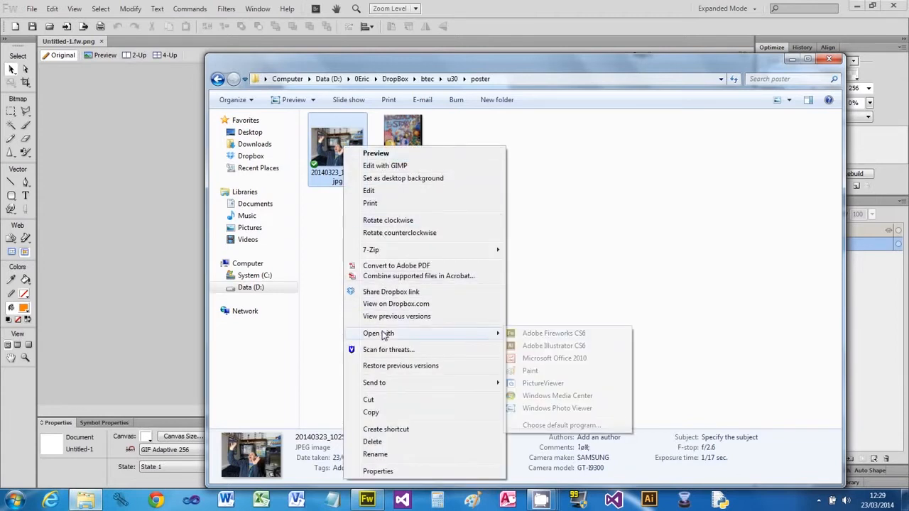
pyautogui.click(548, 333)
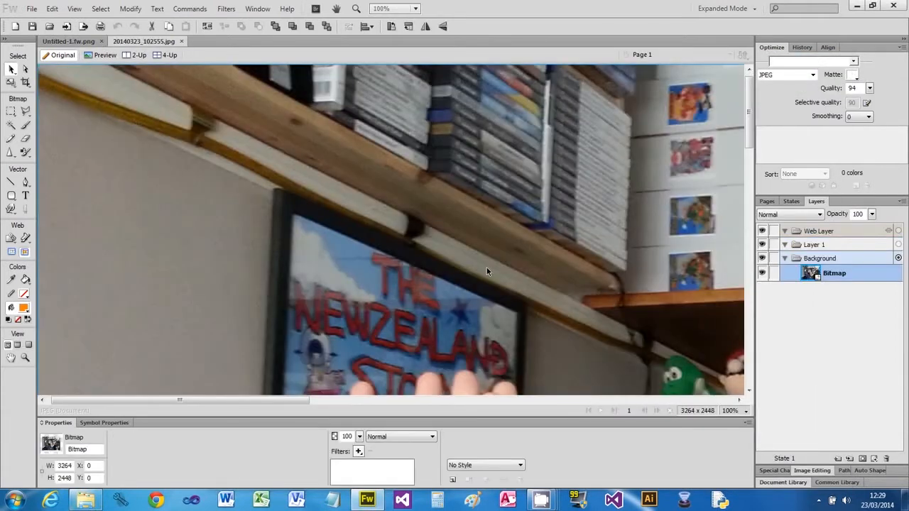
pyautogui.hotkey('ctrl', '-')
pyautogui.hotkey('ctrl', '-')
pyautogui.hotkey('ctrl', '-')
pyautogui.hotkey('ctrl', '-')
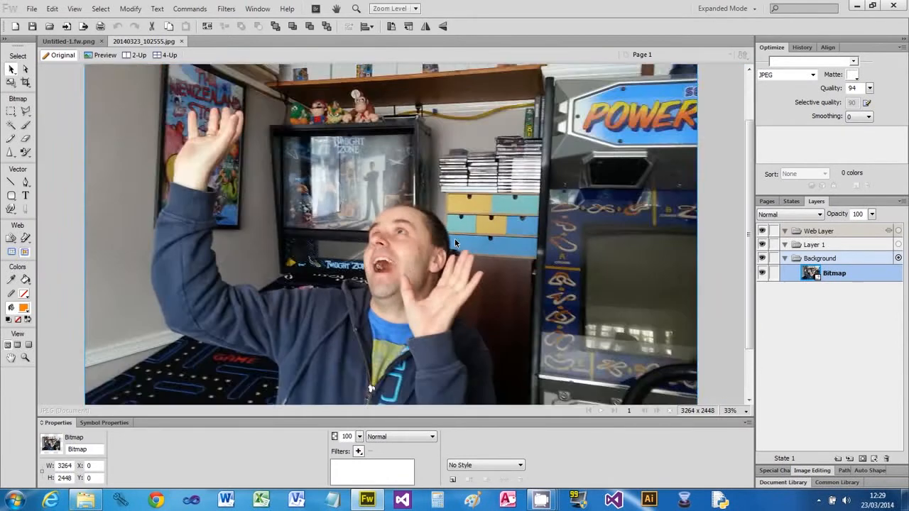
pyautogui.hotkey('ctrl', '-')
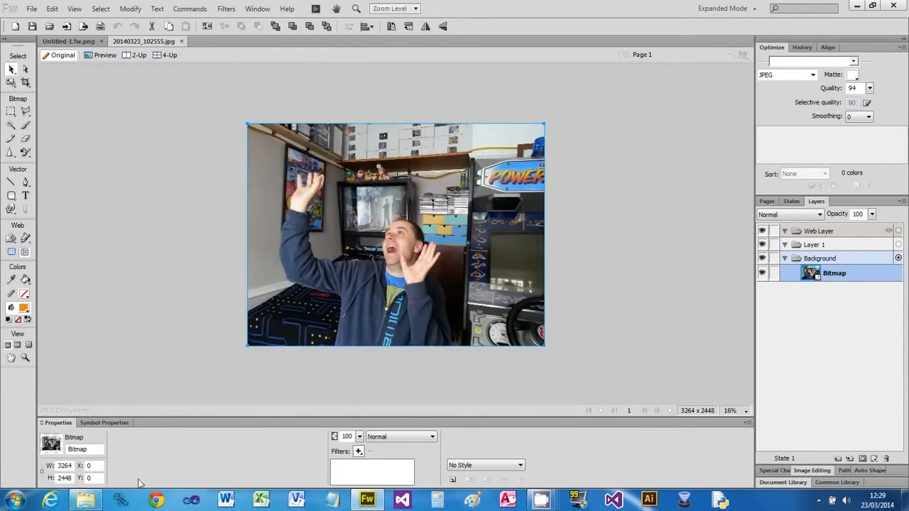
# Open the second photo, 20140323_102655.jpg, from the poster folder in Adobe Fireworks CS6 and view its lower part.
pyautogui.click(85, 501)
pyautogui.click(410, 132)
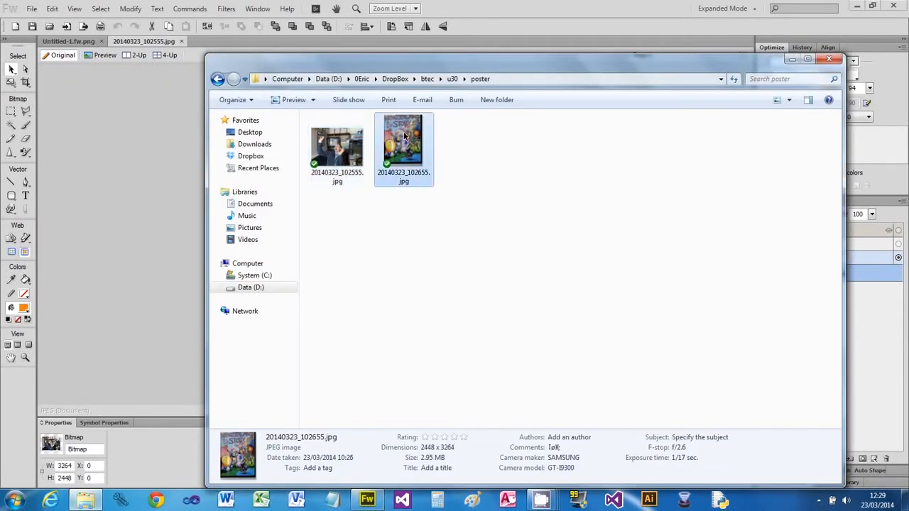
pyautogui.rightClick(405, 133)
pyautogui.moveTo(455, 321)
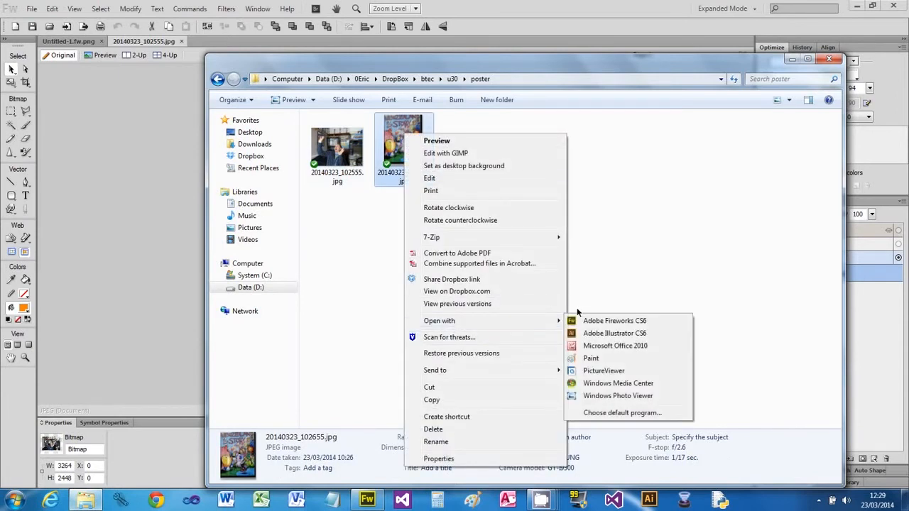
pyautogui.click(595, 321)
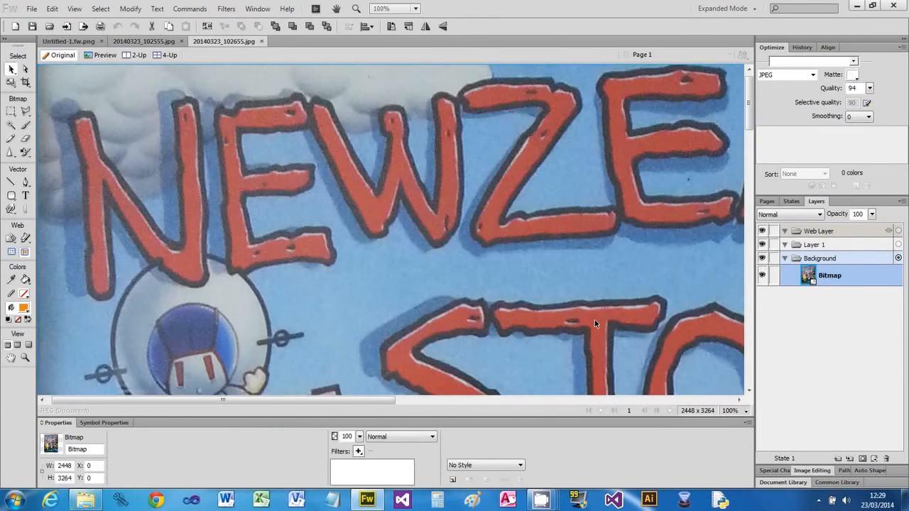
pyautogui.hotkey('ctrl', '-')
pyautogui.hotkey('ctrl', '-')
pyautogui.hotkey('ctrl', '-')
pyautogui.hotkey('ctrl', '-')
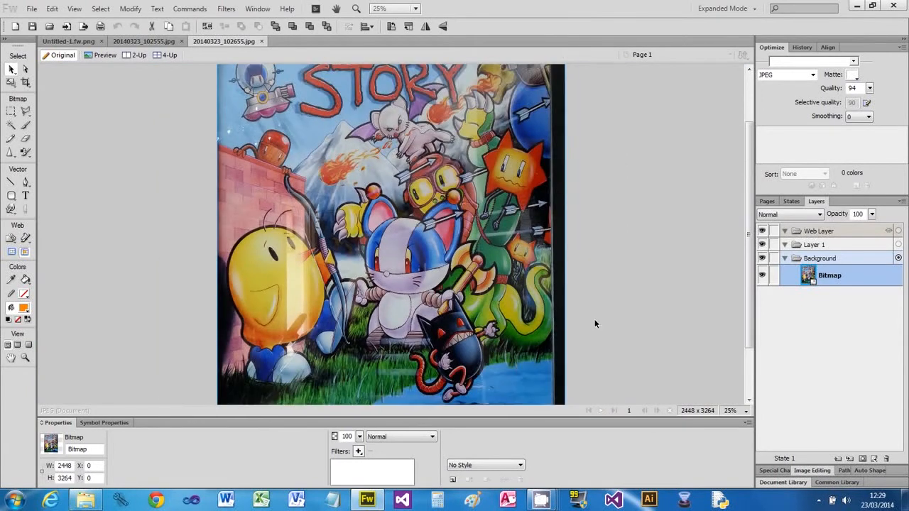
pyautogui.moveTo(751, 269); pyautogui.dragTo(751, 306)
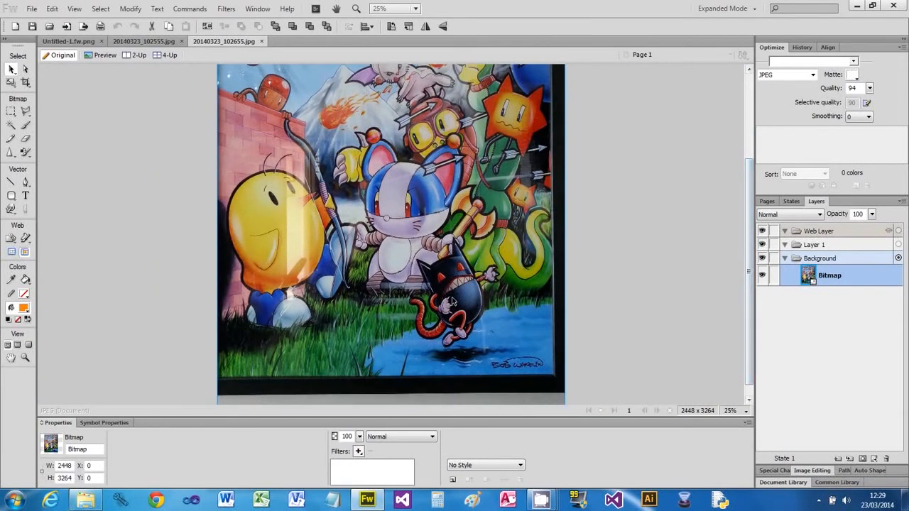
# Add the text "CAT and MOUSE" to the blank page of the Untitled-1 document.
pyautogui.click(146, 41)
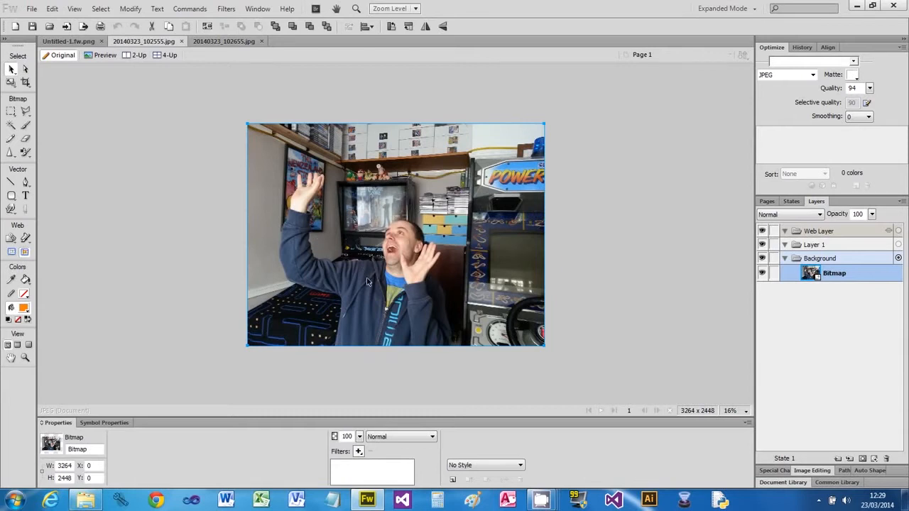
pyautogui.click(78, 42)
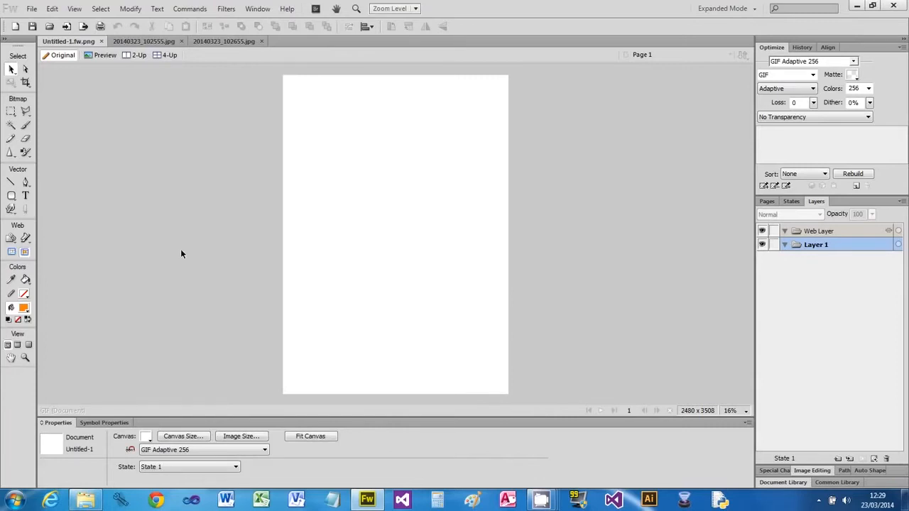
pyautogui.click(25, 195)
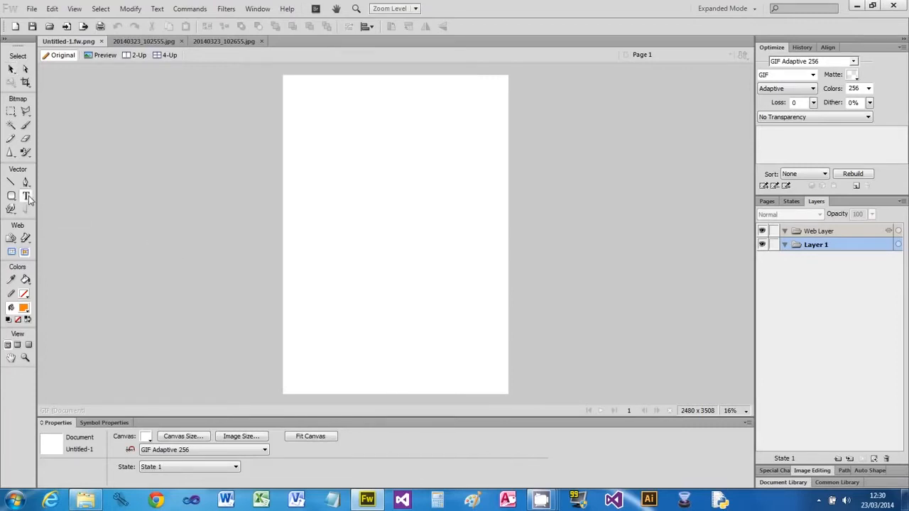
pyautogui.click(317, 201)
pyautogui.write('...')
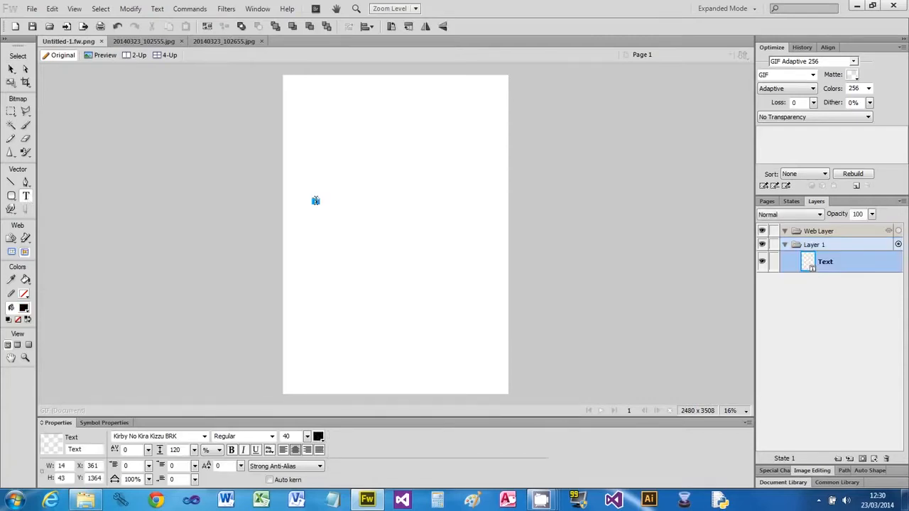
pyautogui.write('and mouse')
pyautogui.click(11, 69)
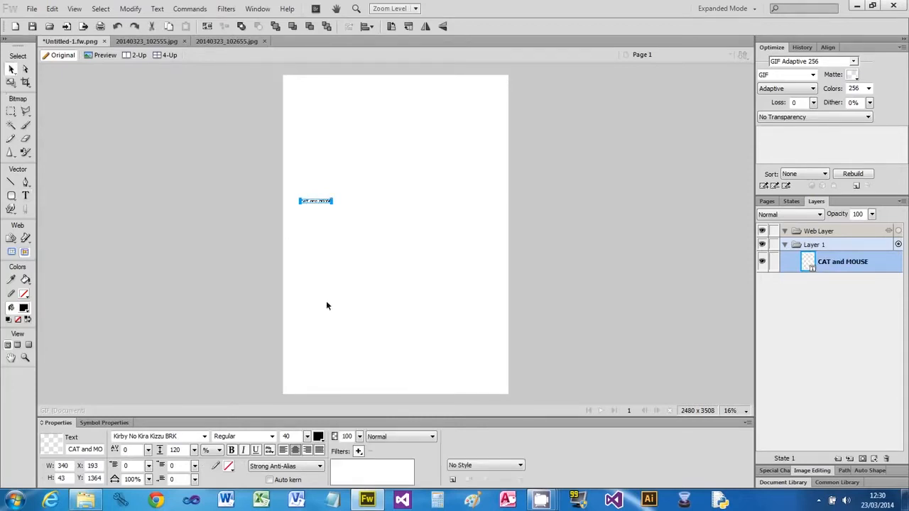
# Enlarge the CAT and MOUSE title to font size 300 and move it across the upper part of the page.
pyautogui.moveTo(307, 436); pyautogui.dragTo(311, 403)
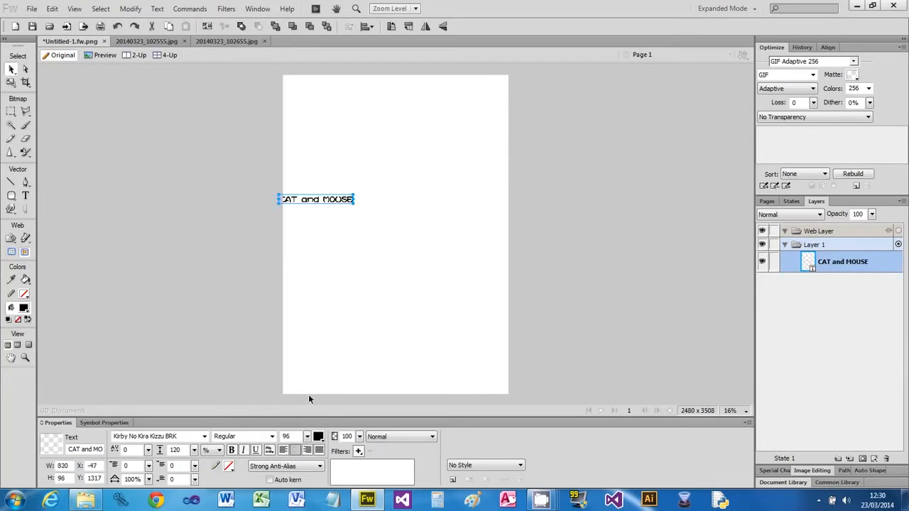
pyautogui.moveTo(300, 436); pyautogui.dragTo(258, 438)
pyautogui.write('300')
pyautogui.press('Return')
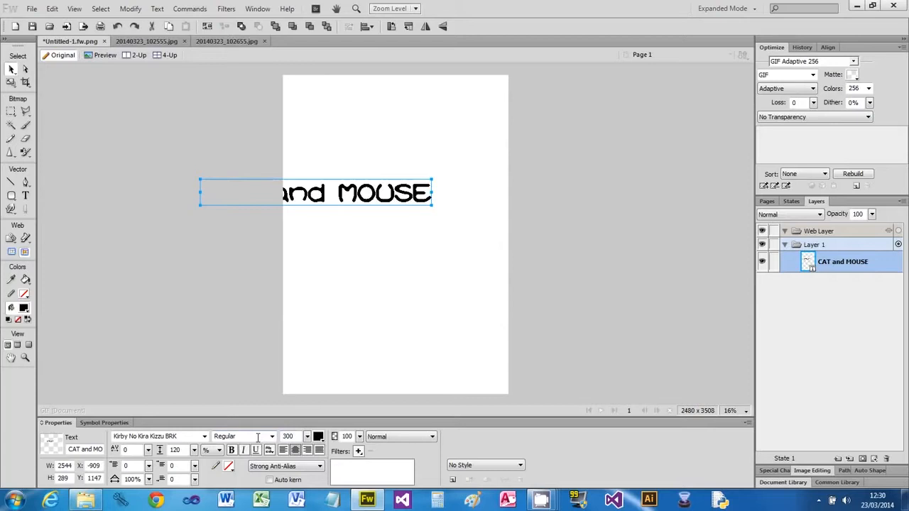
pyautogui.moveTo(364, 199); pyautogui.dragTo(437, 151)
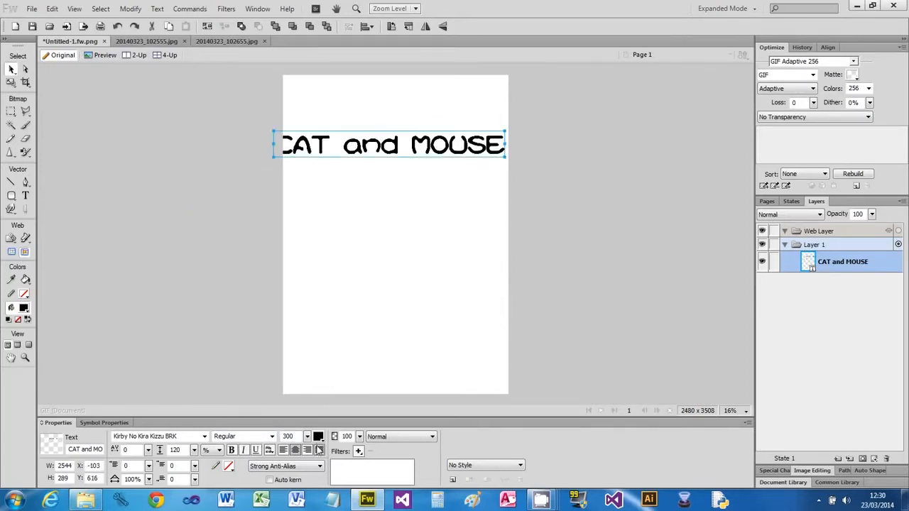
# Set the title's font size to 240 and move it close to the top edge of the page.
pyautogui.moveTo(307, 436); pyautogui.dragTo(310, 466)
pyautogui.write('240')
pyautogui.press('Return')
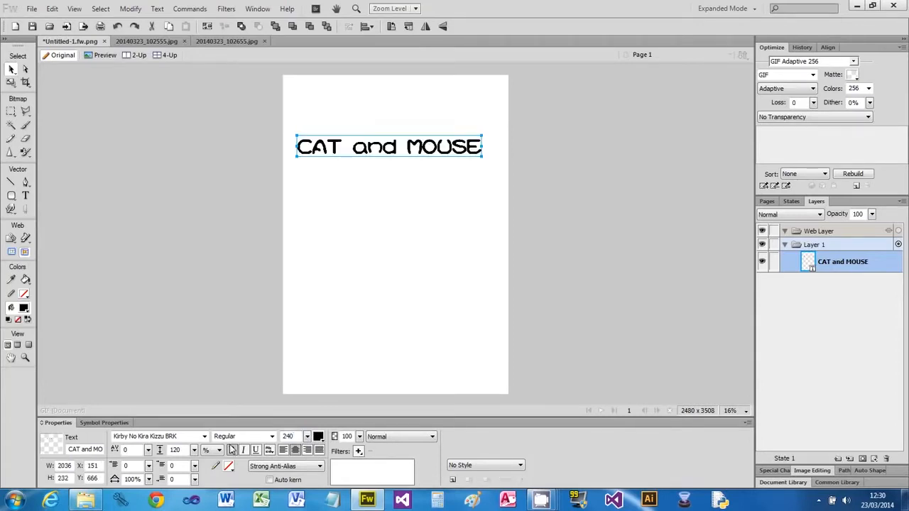
pyautogui.moveTo(381, 151); pyautogui.dragTo(384, 120)
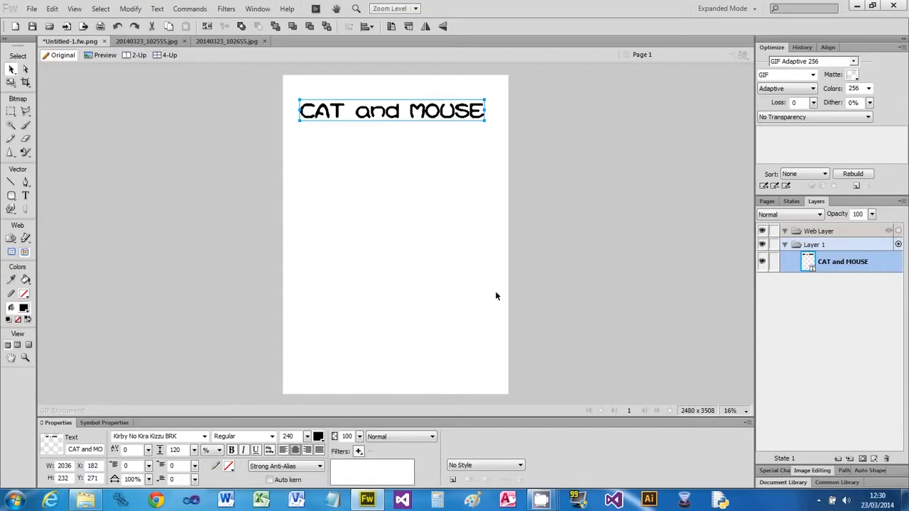
# In the 20140323_102555.jpg document, set up the Pen tool with a green stroke of size 4 and no fill.
pyautogui.click(152, 41)
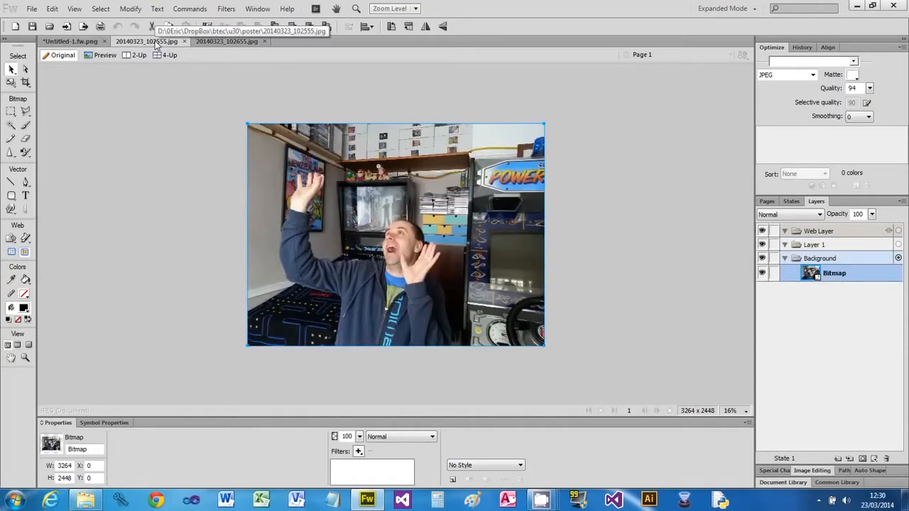
pyautogui.click(158, 41)
pyautogui.click(161, 44)
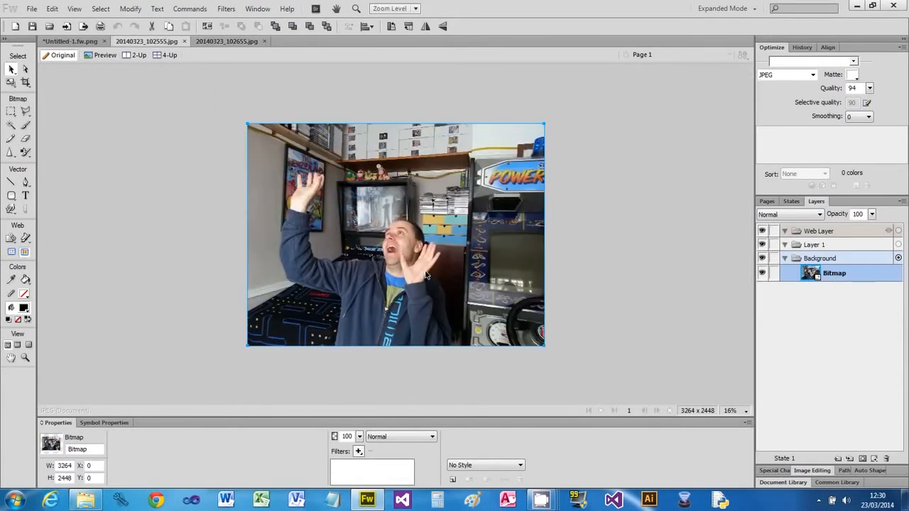
pyautogui.scroll(2, 427, 275)
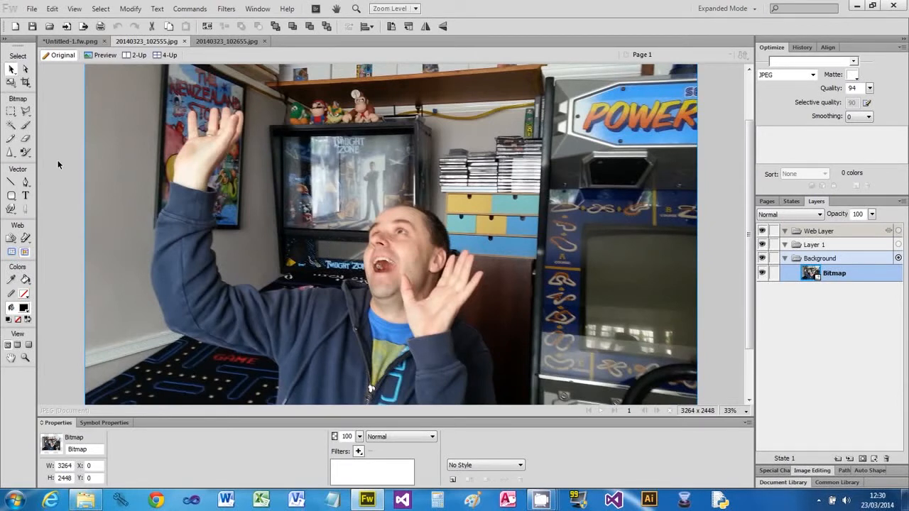
pyautogui.click(27, 182)
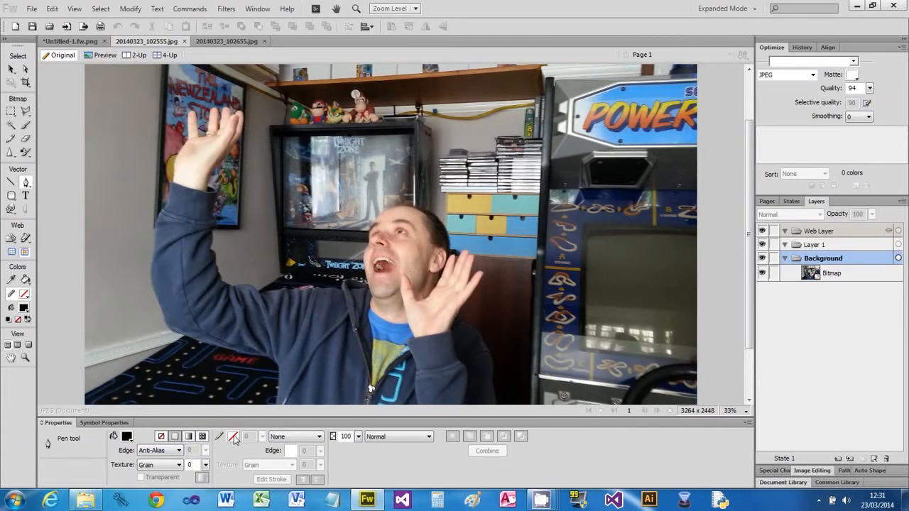
pyautogui.click(233, 437)
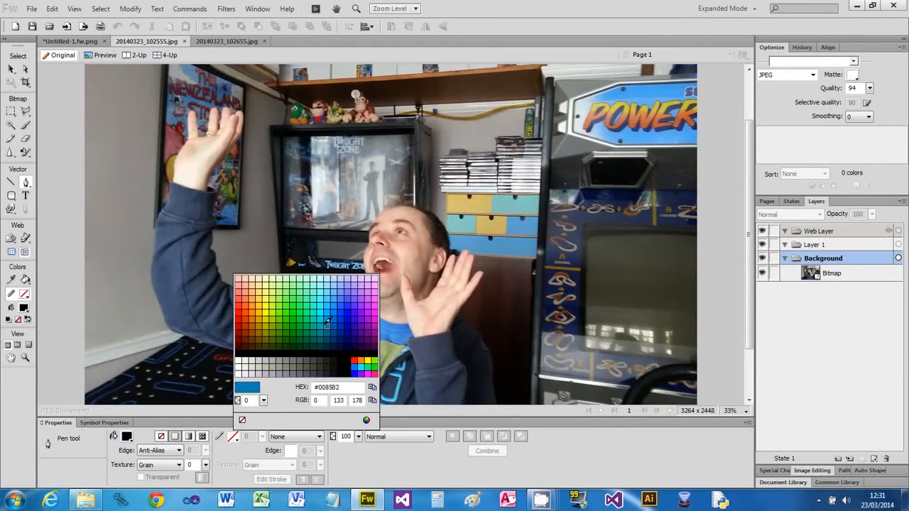
pyautogui.click(297, 313)
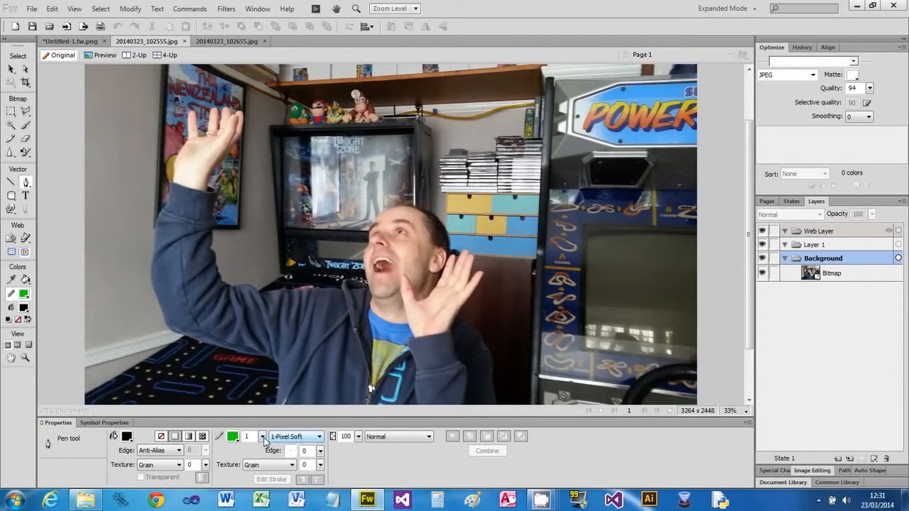
pyautogui.moveTo(262, 438); pyautogui.dragTo(265, 438)
pyautogui.click(161, 437)
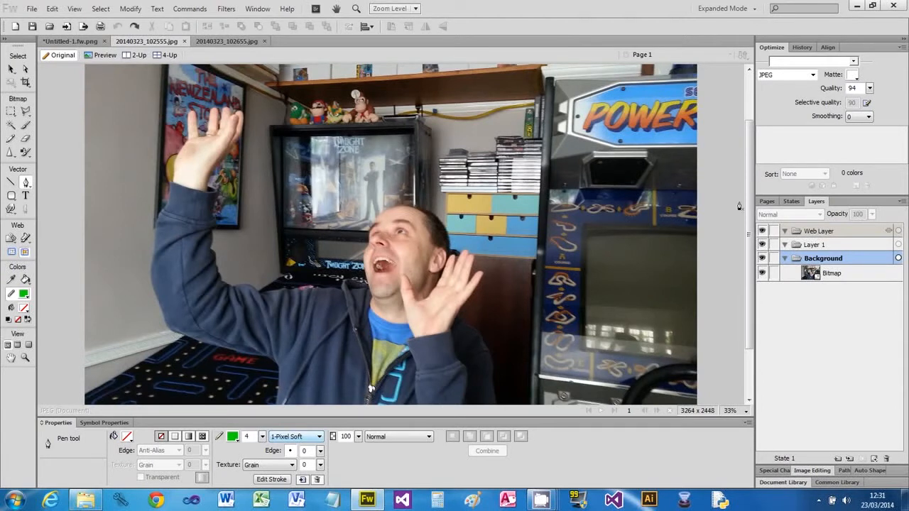
# Start a Pen path at the tip of the raised hand's little finger and trace down its inner edge.
pyautogui.moveTo(749, 213); pyautogui.dragTo(751, 164)
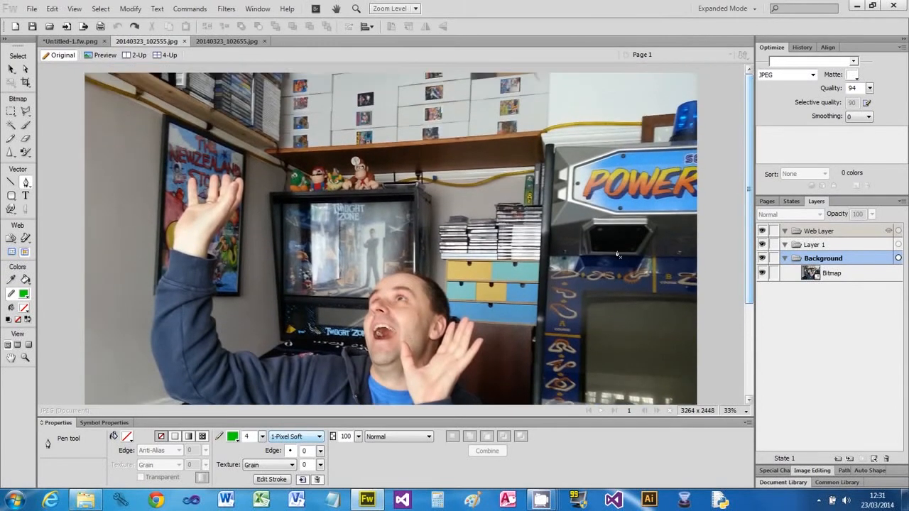
pyautogui.scroll(1, 400, 322)
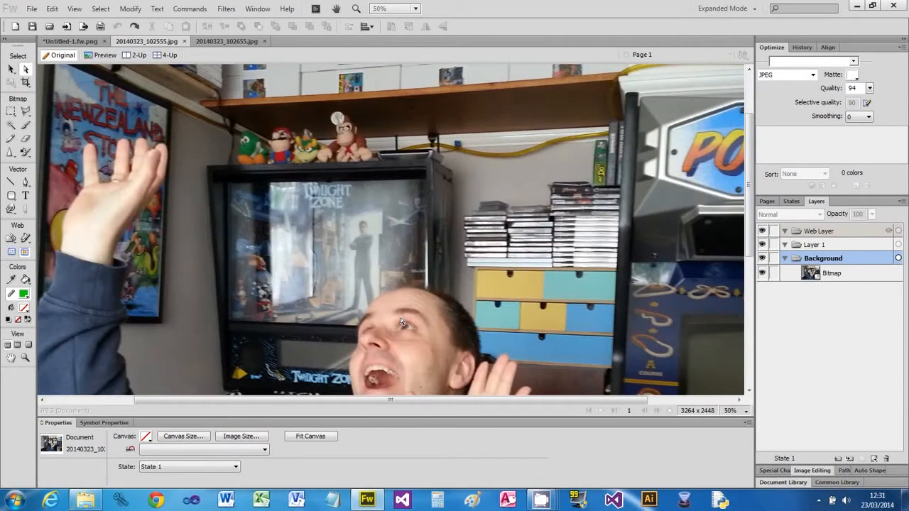
pyautogui.press('p')
pyautogui.moveTo(398, 403); pyautogui.dragTo(272, 403)
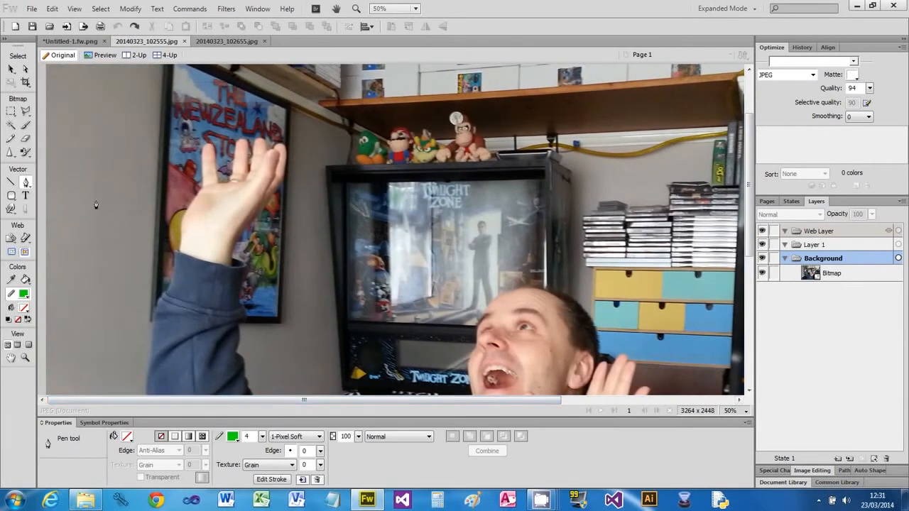
pyautogui.click(206, 148)
pyautogui.click(214, 149)
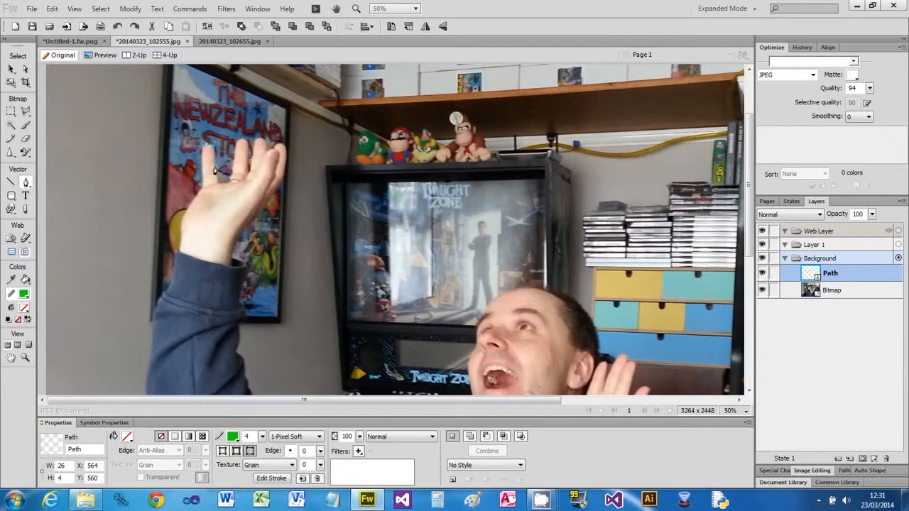
pyautogui.click(216, 180)
pyautogui.click(218, 186)
# Continue the path across the gap between the raised hand's little and ring fingers to just above the ring.
pyautogui.hotkey('ctrl', '=')
pyautogui.hotkey('ctrl', '=')
pyautogui.hotkey('ctrl', '=')
pyautogui.hotkey('ctrl', '=')
pyautogui.hotkey('ctrl', '=')
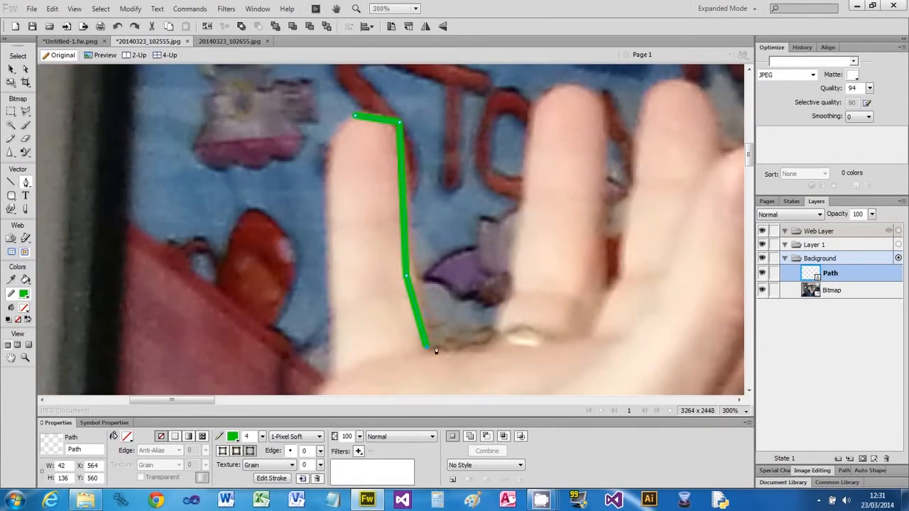
pyautogui.click(454, 350)
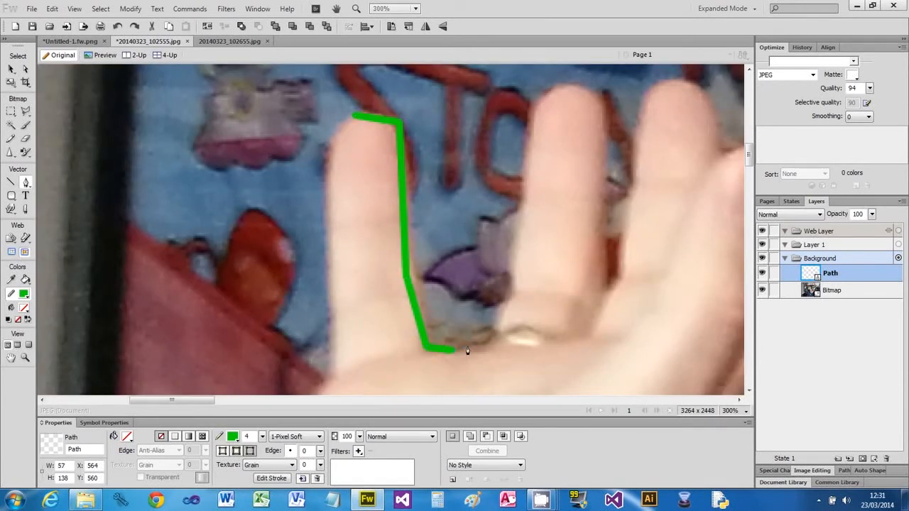
pyautogui.click(489, 348)
pyautogui.click(497, 336)
pyautogui.click(501, 323)
pyautogui.click(511, 297)
# Trace up the outer edge of the raised hand's ring finger to its tip, undoing the point that strays off the finger.
pyautogui.click(512, 270)
pyautogui.click(516, 241)
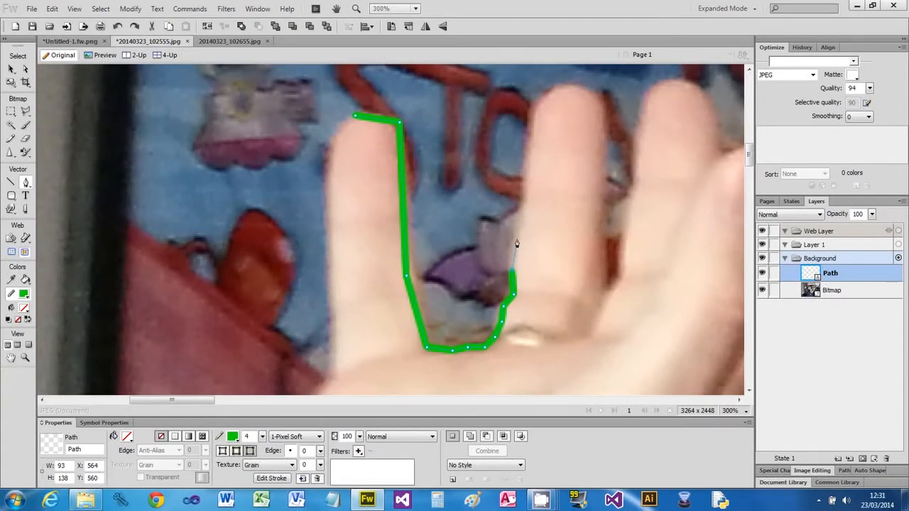
pyautogui.click(522, 206)
pyautogui.click(526, 171)
pyautogui.click(527, 152)
pyautogui.click(512, 133)
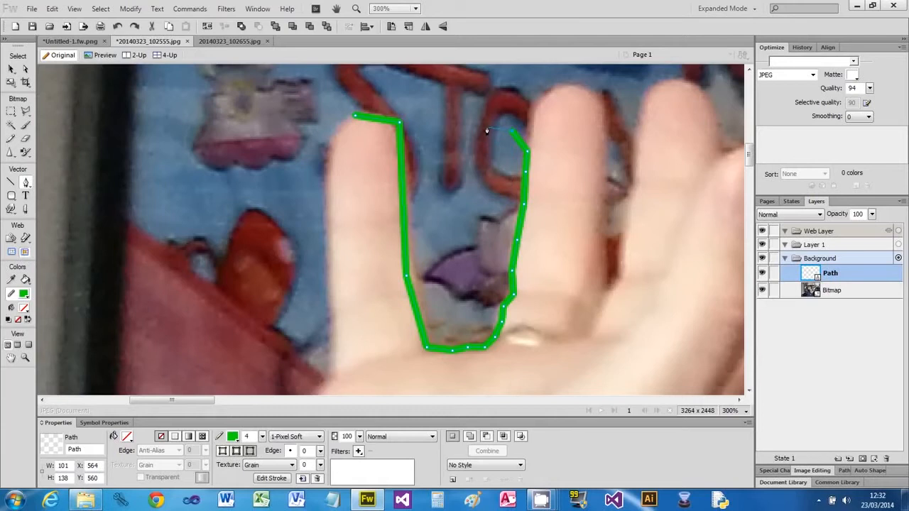
pyautogui.hotkey('ctrl', 'z')
pyautogui.click(532, 120)
pyautogui.click(538, 106)
# Extend the path over the ring finger's tip and down to the gap before the middle finger.
pyautogui.press('a')
pyautogui.hotkey('ctrl', '-')
pyautogui.hotkey('ctrl', '-')
pyautogui.hotkey('ctrl', '-')
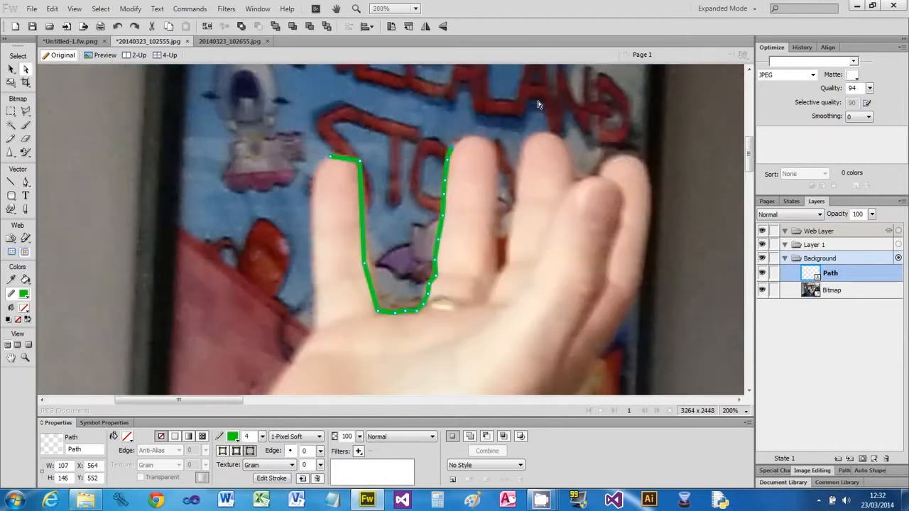
pyautogui.hotkey('ctrl', '-')
pyautogui.press('p')
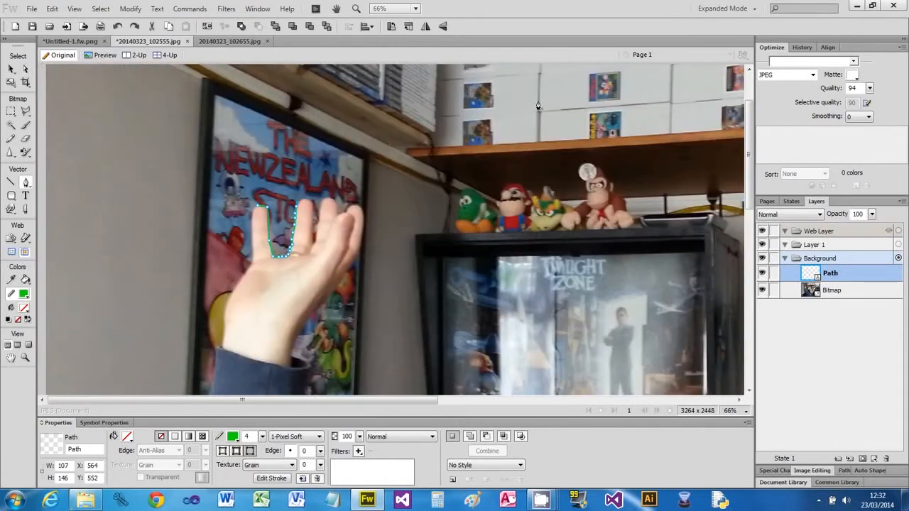
pyautogui.click(304, 204)
pyautogui.click(315, 212)
pyautogui.click(316, 227)
# Trace around the raised hand's middle fingertip and over the tips of the remaining fingers.
pyautogui.click(321, 211)
pyautogui.click(323, 206)
pyautogui.click(329, 203)
pyautogui.click(334, 210)
pyautogui.click(339, 219)
pyautogui.click(356, 211)
pyautogui.click(361, 217)
pyautogui.click(363, 225)
# Continue the outline down the inner side of the raised hand and wrist to the corner of the sleeve cuff.
pyautogui.click(355, 258)
pyautogui.click(335, 292)
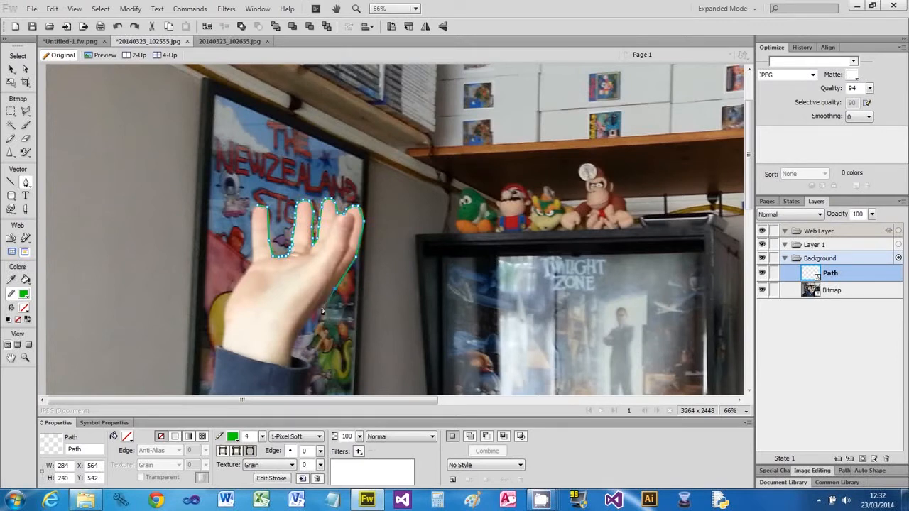
pyautogui.click(315, 311)
pyautogui.click(301, 331)
pyautogui.click(292, 351)
pyautogui.click(291, 360)
pyautogui.click(307, 368)
# Trace down the inner edge of the raised arm's cuff and onto the sleeve below it.
pyautogui.scroll(-3, 309, 371)
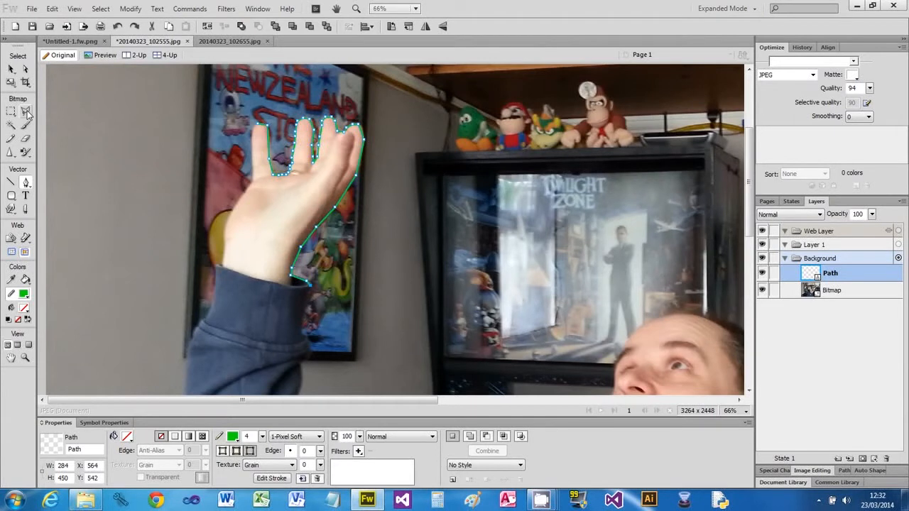
pyautogui.click(310, 357)
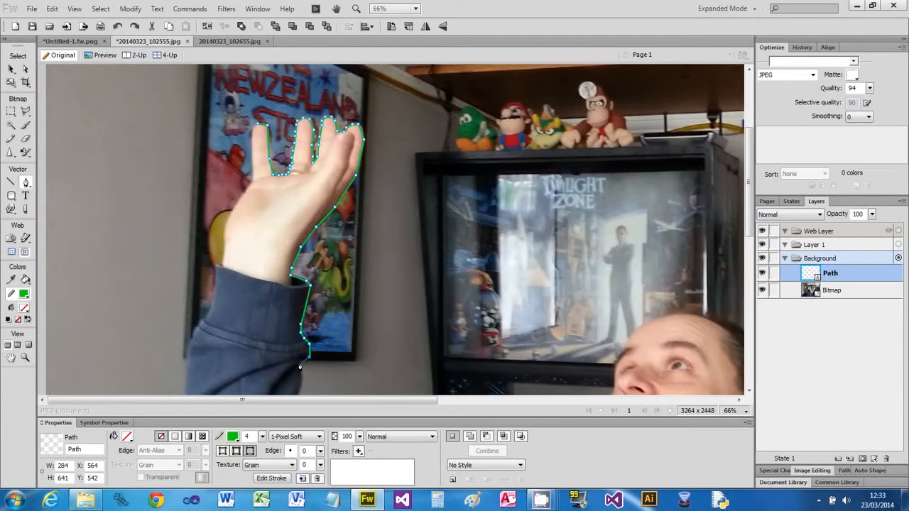
pyautogui.click(299, 362)
pyautogui.click(297, 399)
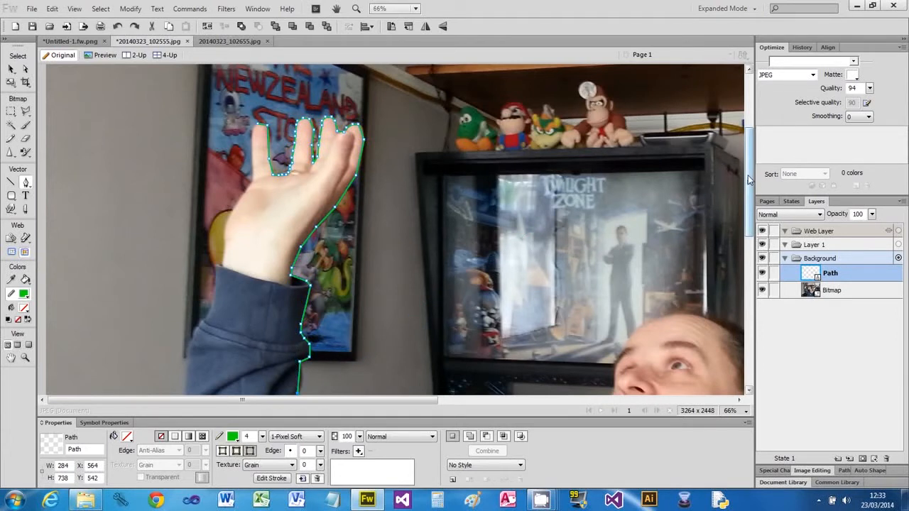
pyautogui.moveTo(746, 176); pyautogui.dragTo(742, 253)
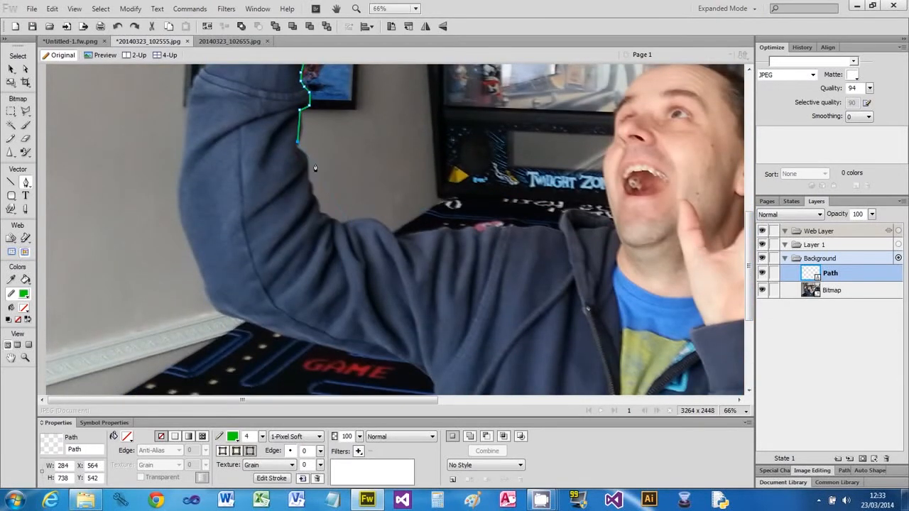
# Outline the inner bend of the raised arm's elbow and continue along the top of the upper arm.
pyautogui.click(295, 148)
pyautogui.click(307, 157)
pyautogui.click(321, 215)
pyautogui.click(342, 226)
pyautogui.click(367, 219)
pyautogui.click(393, 235)
pyautogui.click(400, 241)
pyautogui.click(443, 230)
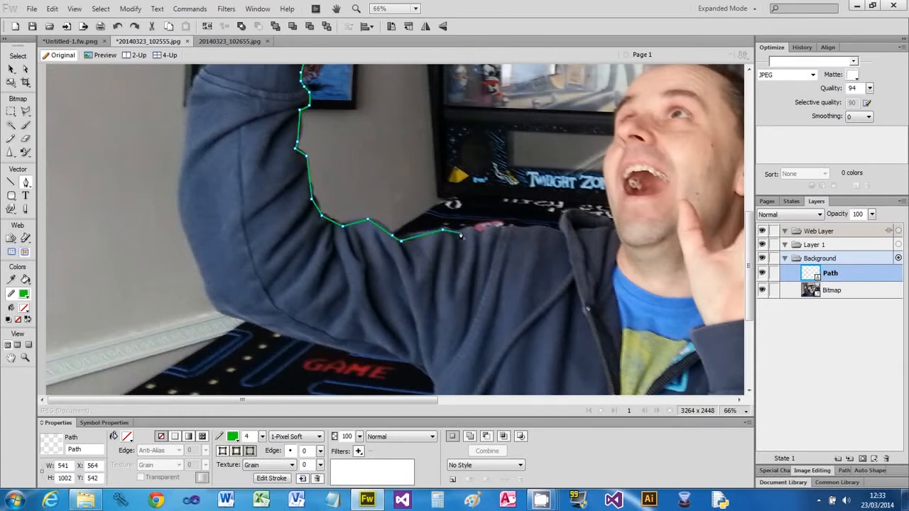
# Trace along the shoulder and over the hood's collar up to the man's chin.
pyautogui.click(469, 231)
pyautogui.click(478, 232)
pyautogui.click(495, 229)
pyautogui.click(510, 228)
pyautogui.click(525, 229)
pyautogui.click(537, 229)
pyautogui.click(549, 229)
pyautogui.click(585, 214)
pyautogui.click(609, 219)
pyautogui.click(617, 230)
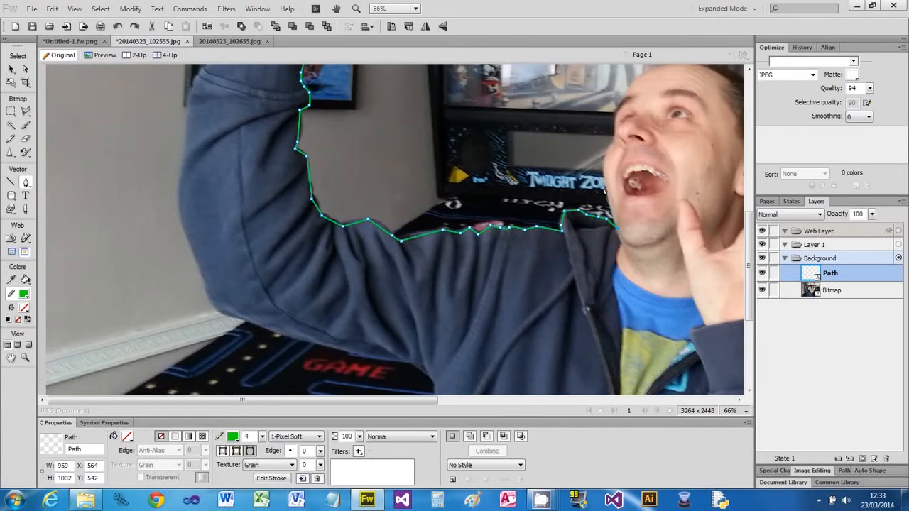
# Outline the face in profile from the chin up to the forehead.
pyautogui.click(607, 151)
pyautogui.click(615, 111)
pyautogui.click(642, 75)
pyautogui.scroll(1, 647, 115)
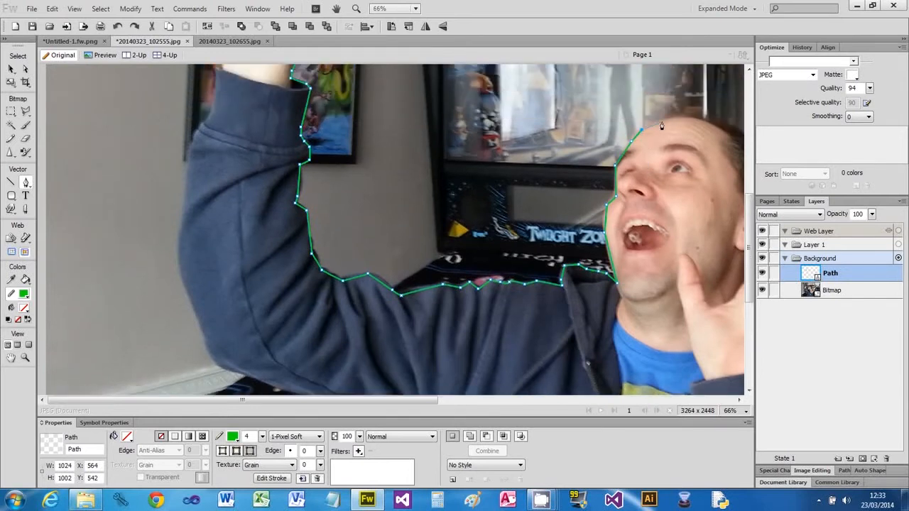
# Trace over the top of the head to the hairline, undoing the stray point placed on the jacket.
pyautogui.click(668, 124)
pyautogui.click(672, 120)
pyautogui.click(686, 119)
pyautogui.click(702, 123)
pyautogui.click(722, 128)
pyautogui.doubleClick(735, 135)
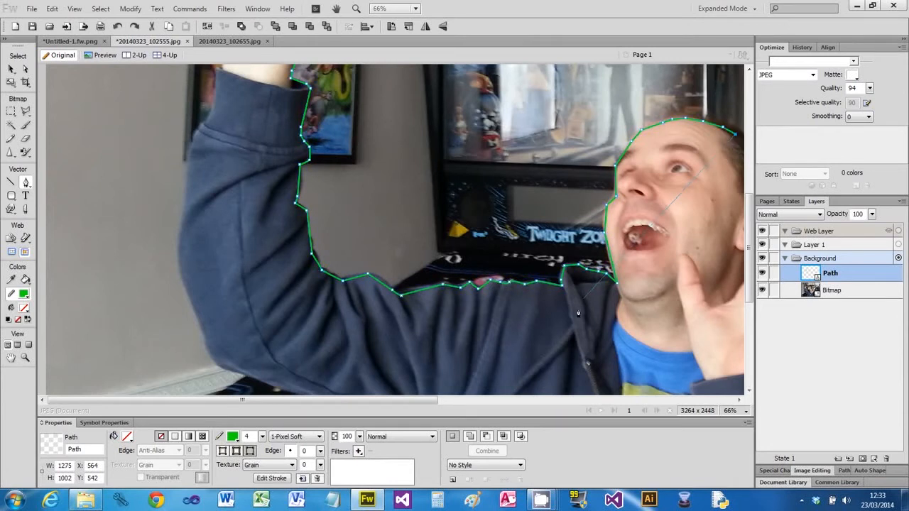
pyautogui.click(426, 390)
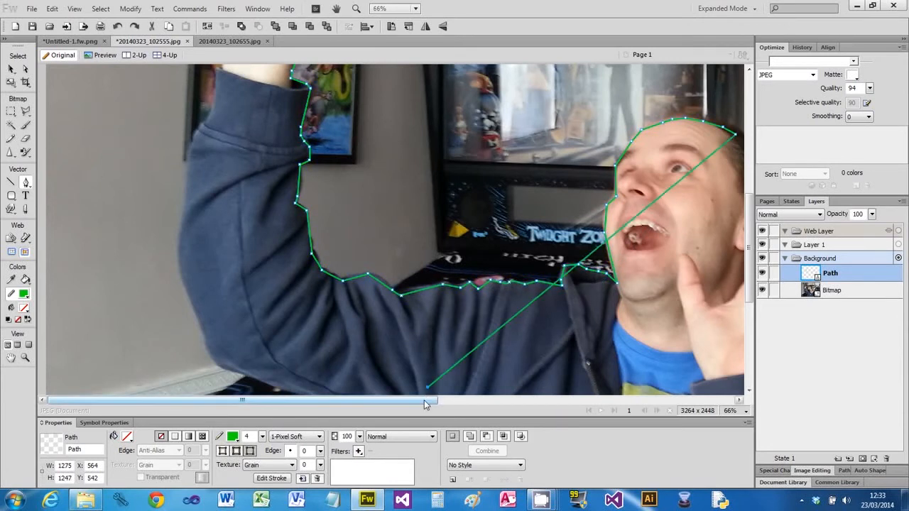
pyautogui.hotkey('ctrl', 'z')
# Continue the outline down the back of the head to the lower hand's fingers beside the ear.
pyautogui.moveTo(418, 400); pyautogui.dragTo(518, 424)
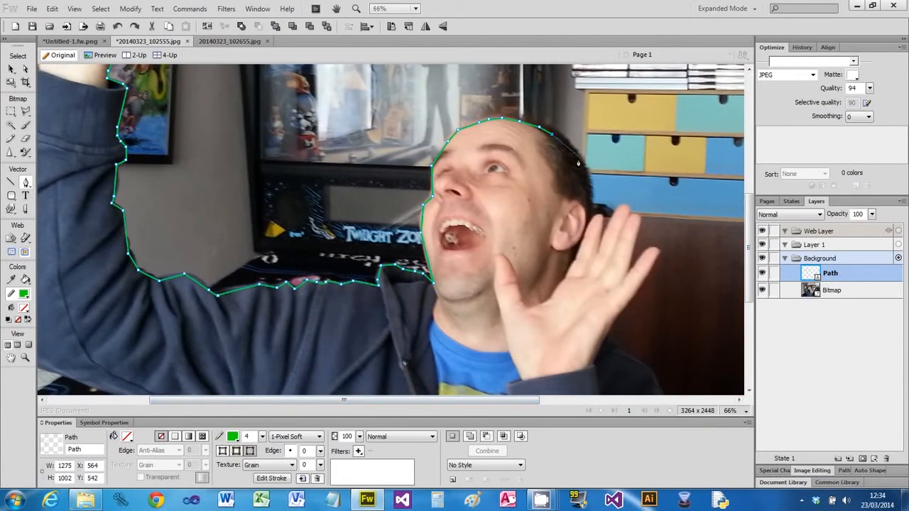
pyautogui.click(564, 142)
pyautogui.click(570, 149)
pyautogui.click(575, 157)
pyautogui.click(581, 172)
pyautogui.click(587, 201)
pyautogui.click(592, 218)
# Trace the lower hand's first fingertip, the gap beside it and the tip of the neighbouring finger.
pyautogui.click(603, 215)
pyautogui.click(596, 254)
pyautogui.click(623, 210)
pyautogui.click(627, 210)
pyautogui.click(632, 214)
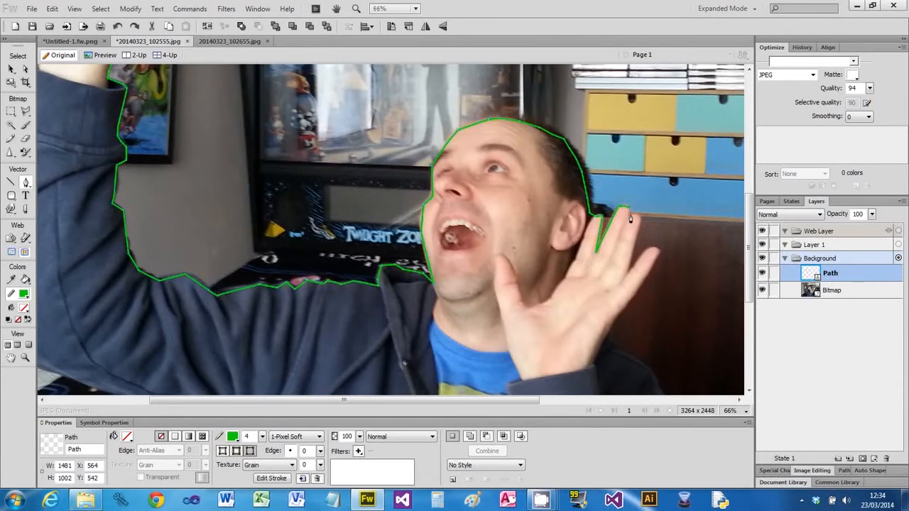
pyautogui.click(640, 220)
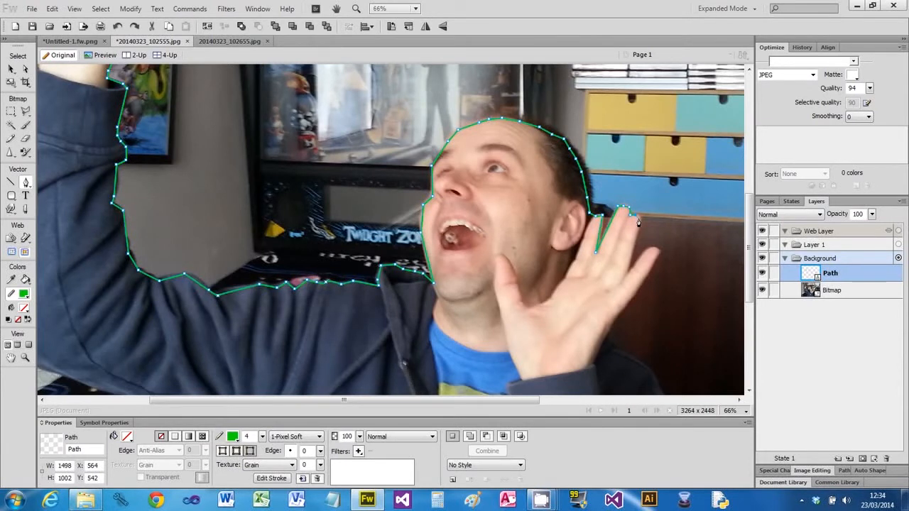
# Outline the lower hand's outermost finger and follow the palm's edge down to the wrist.
pyautogui.click(627, 273)
pyautogui.click(653, 249)
pyautogui.click(658, 252)
pyautogui.click(638, 289)
pyautogui.click(620, 314)
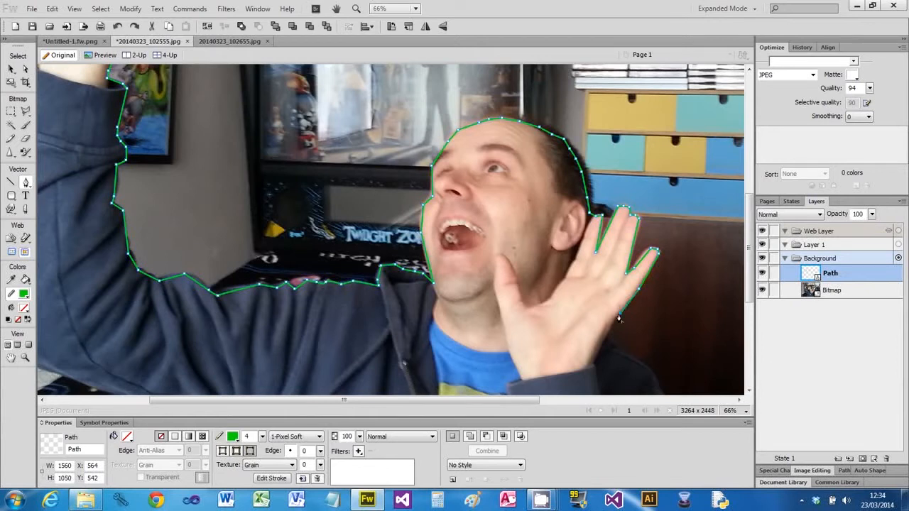
pyautogui.click(607, 339)
# Trace the dark shoulder behind the lower hand and continue down the side of the jacket.
pyautogui.click(612, 348)
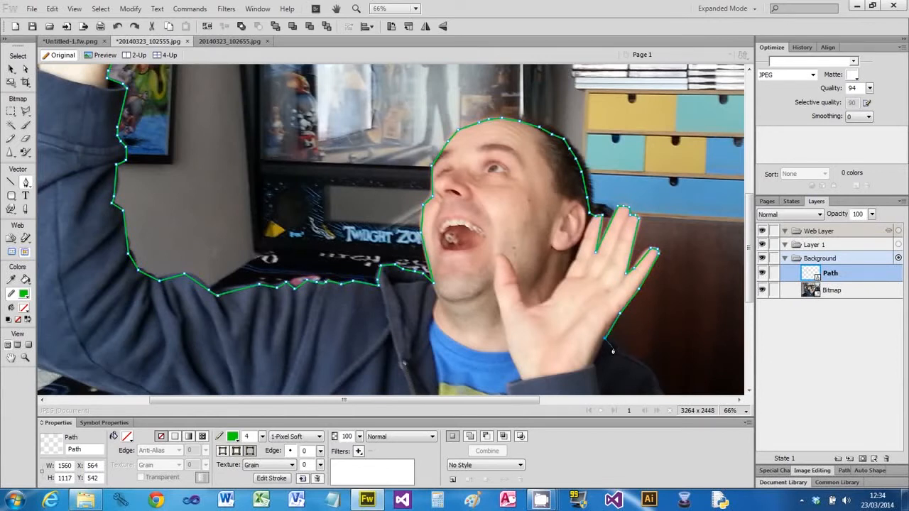
pyautogui.click(658, 388)
pyautogui.scroll(-3, 659, 389)
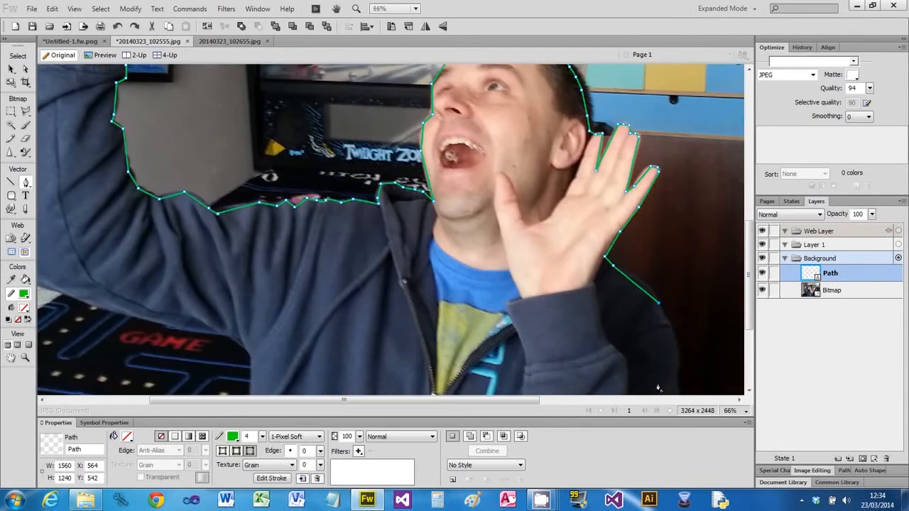
pyautogui.click(668, 330)
pyautogui.click(677, 368)
pyautogui.scroll(-4, 676, 392)
pyautogui.click(685, 332)
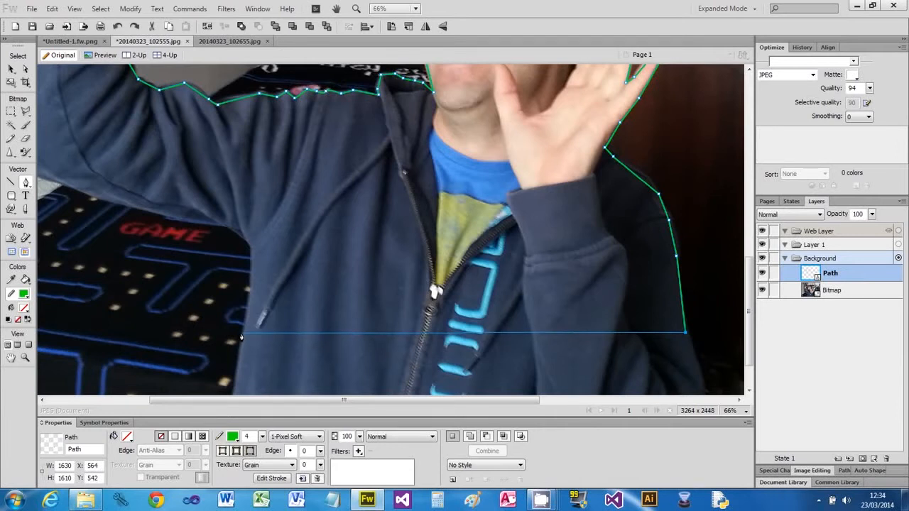
# Run the path straight across the torso, then up the jacket's opposite side and along the raised arm's underside.
pyautogui.click(241, 333)
pyautogui.click(253, 263)
pyautogui.click(251, 240)
pyautogui.click(229, 225)
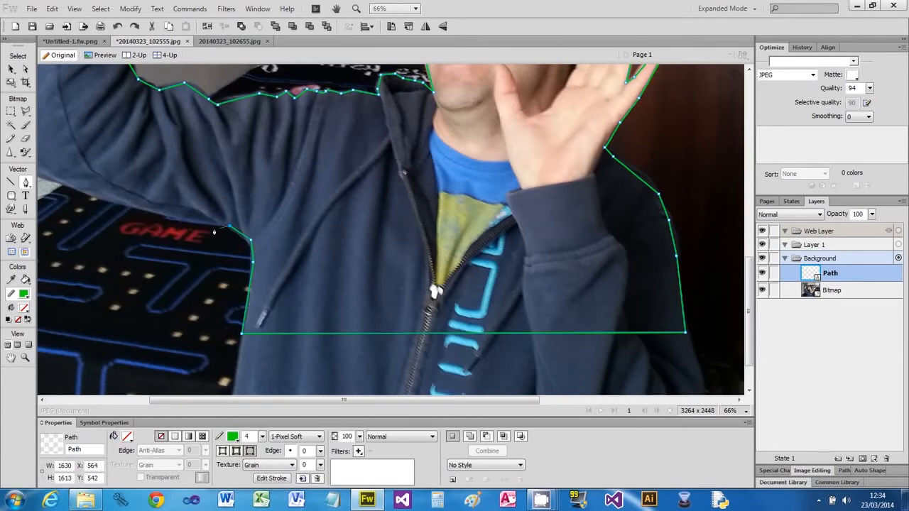
pyautogui.click(170, 217)
pyautogui.click(81, 191)
# Outline the outside of the raised arm's elbow and continue up the outer edge of the sleeve.
pyautogui.moveTo(255, 402); pyautogui.dragTo(166, 402)
pyautogui.scroll(4, 221, 354)
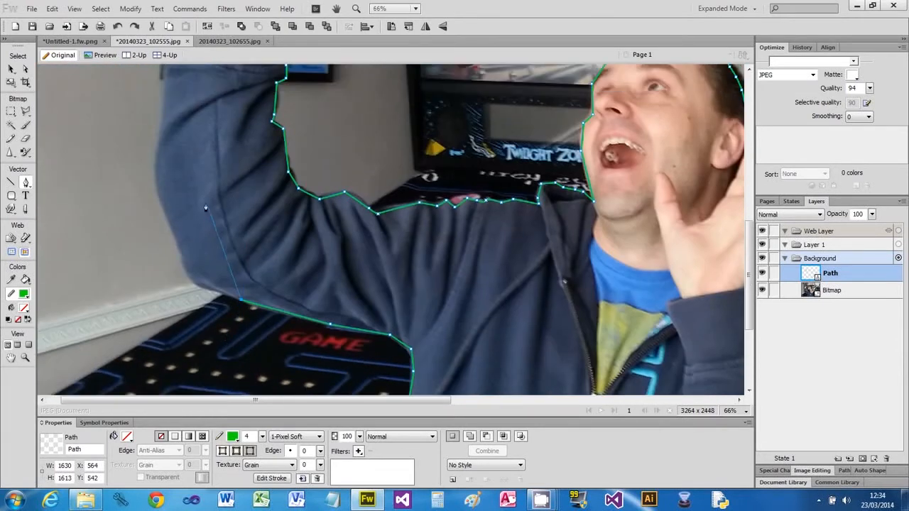
pyautogui.click(198, 263)
pyautogui.click(158, 199)
pyautogui.click(158, 150)
pyautogui.click(165, 90)
# Trace the outer edge of the raised arm's cuff up to the wrist.
pyautogui.scroll(2, 207, 152)
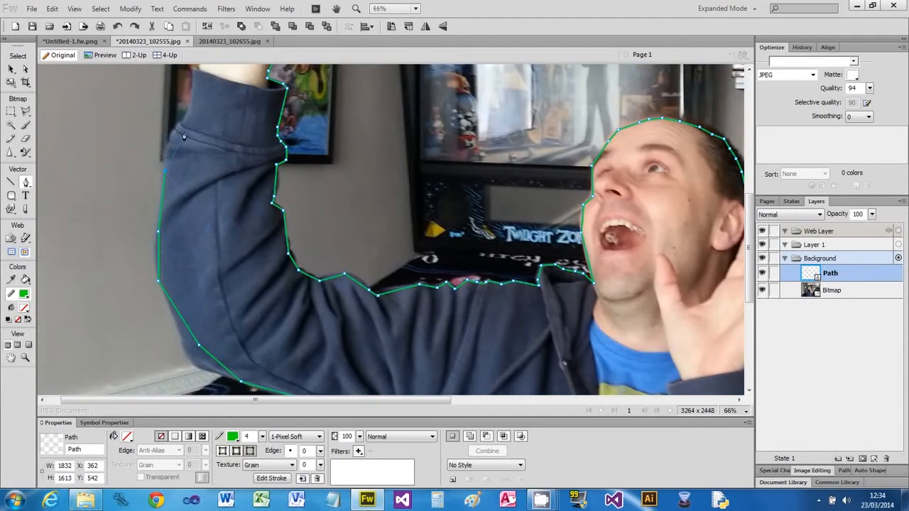
pyautogui.click(181, 126)
pyautogui.click(185, 123)
pyautogui.scroll(3, 193, 71)
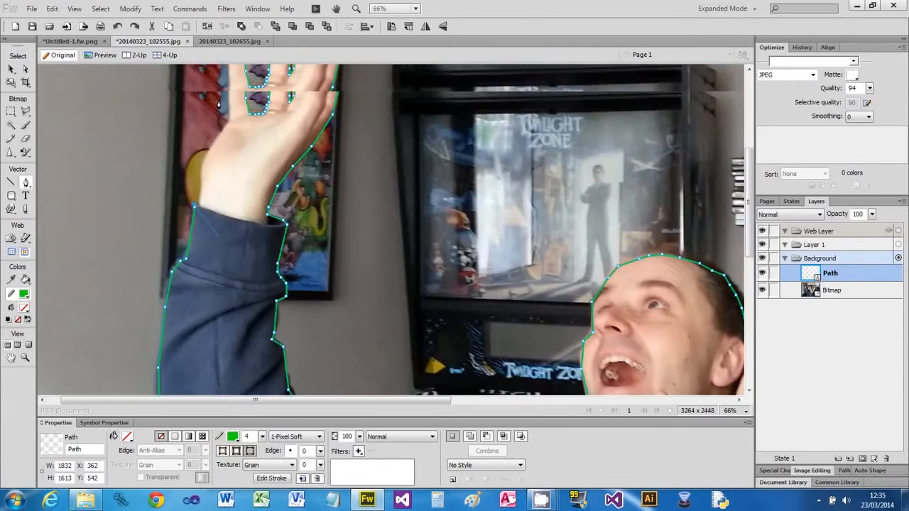
pyautogui.click(201, 206)
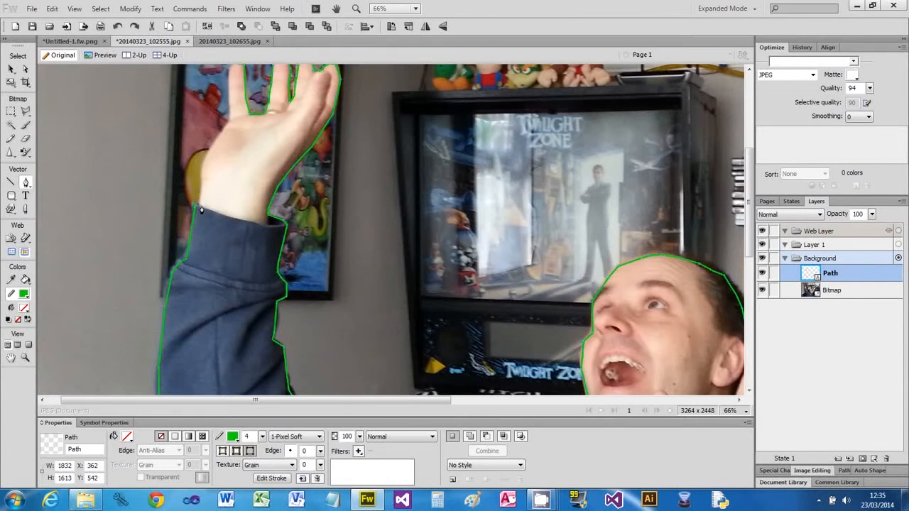
# Trace the outer edge of the raised hand and little finger, closing the path at its starting point.
pyautogui.click(203, 170)
pyautogui.click(231, 121)
pyautogui.scroll(2, 230, 121)
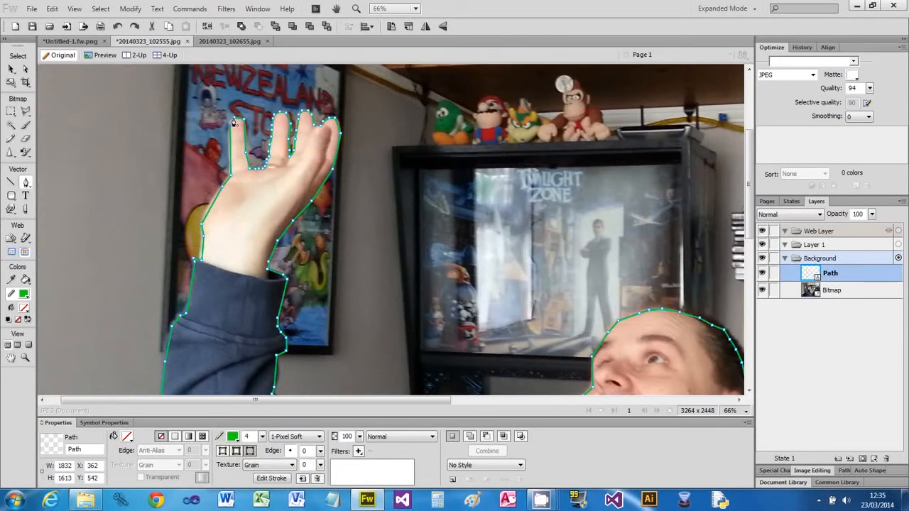
pyautogui.click(234, 120)
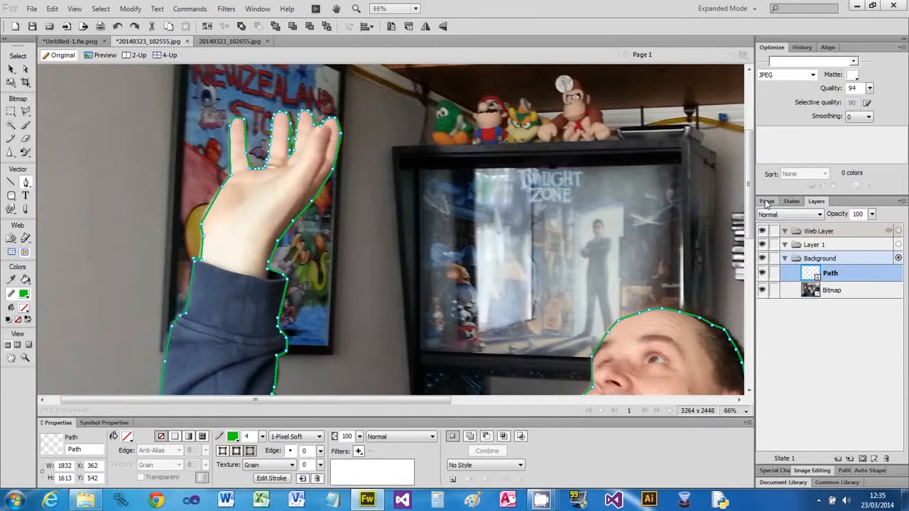
pyautogui.scroll(-5, 738, 295)
pyautogui.scroll(-3, 738, 294)
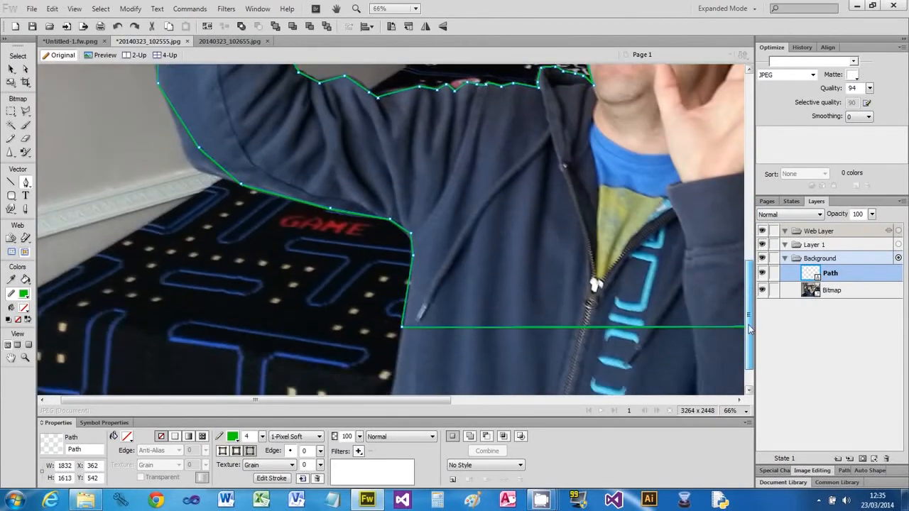
# Move the path's anchor point at the raised arm's elbow outward to match the sleeve's edge.
pyautogui.scroll(2, 739, 294)
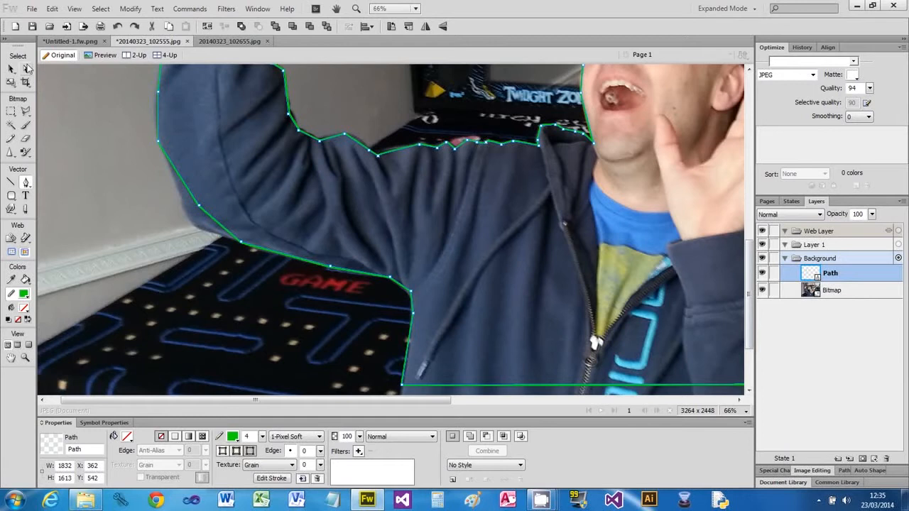
pyautogui.click(27, 70)
pyautogui.moveTo(199, 206); pyautogui.dragTo(197, 228)
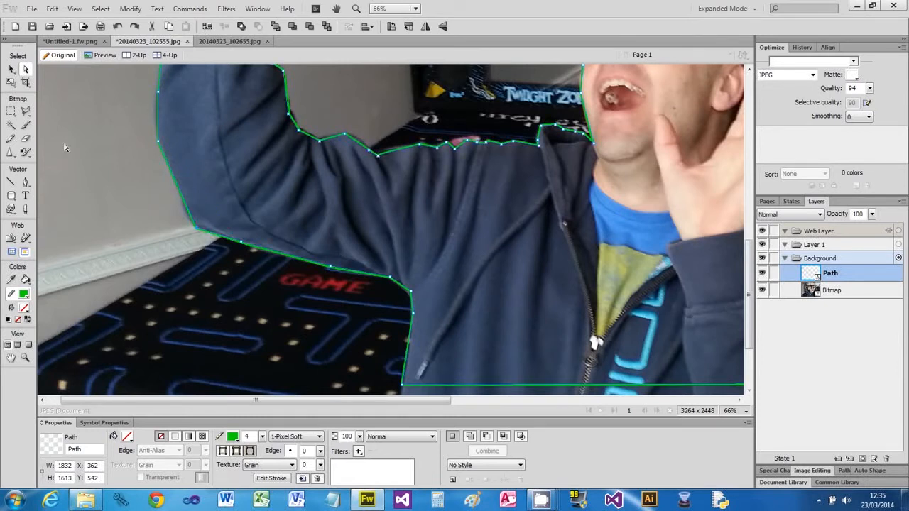
pyautogui.click(27, 184)
pyautogui.click(25, 68)
pyautogui.click(66, 14)
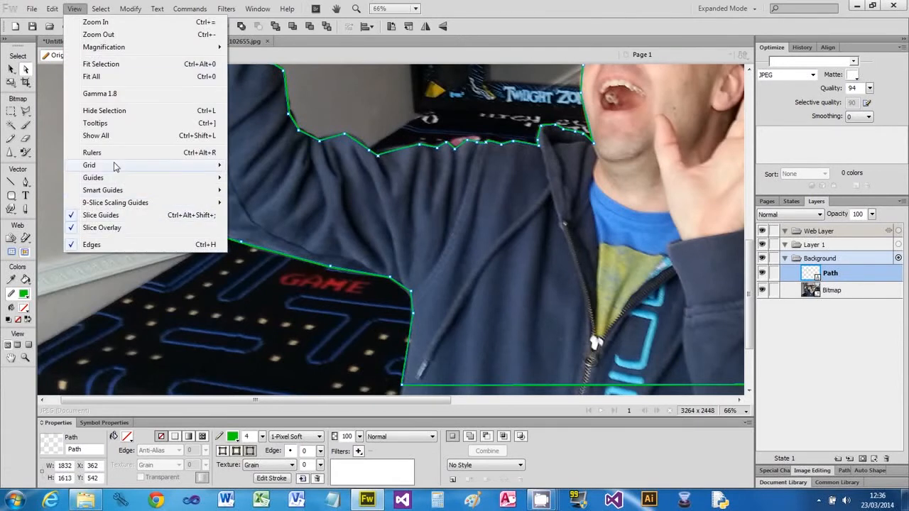
pyautogui.moveTo(115, 167)
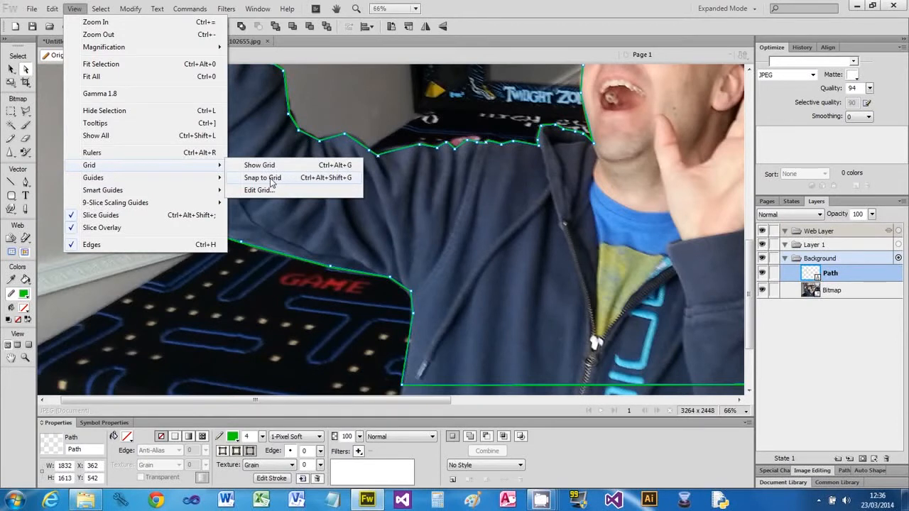
pyautogui.moveTo(144, 180)
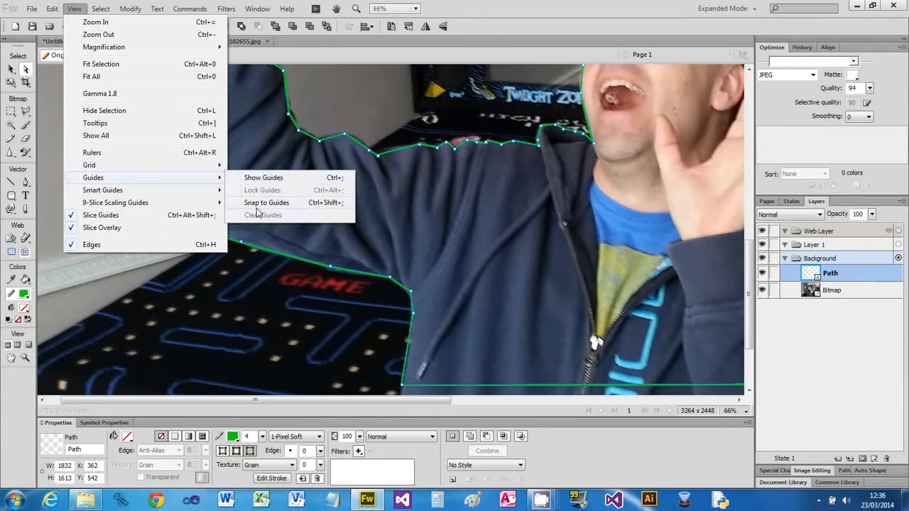
pyautogui.click(74, 6)
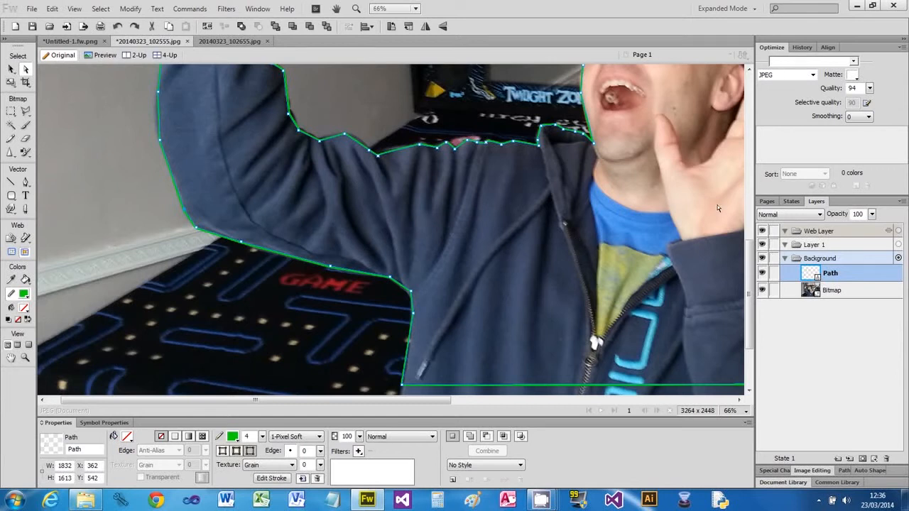
# Fill the closed path around the man with the outline's green and lower its opacity to 47.
pyautogui.hotkey('ctrl', '-')
pyautogui.hotkey('ctrl', '-')
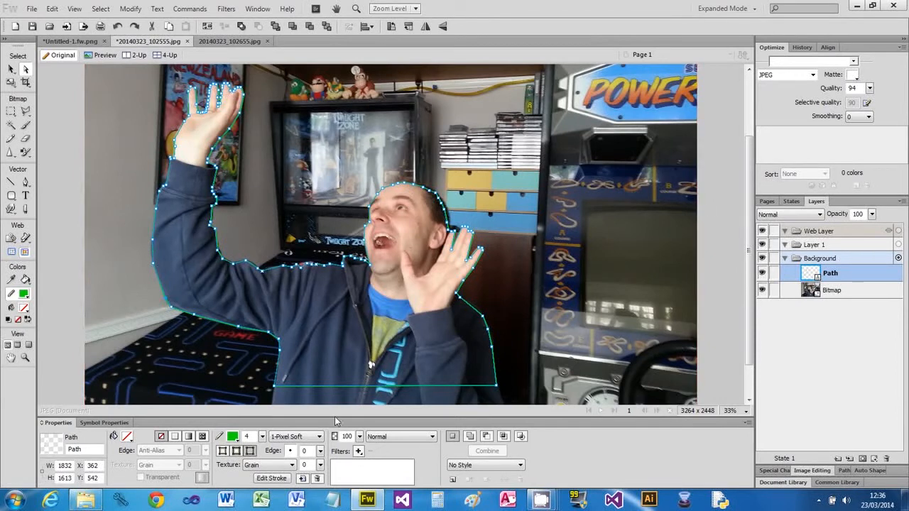
pyautogui.click(174, 436)
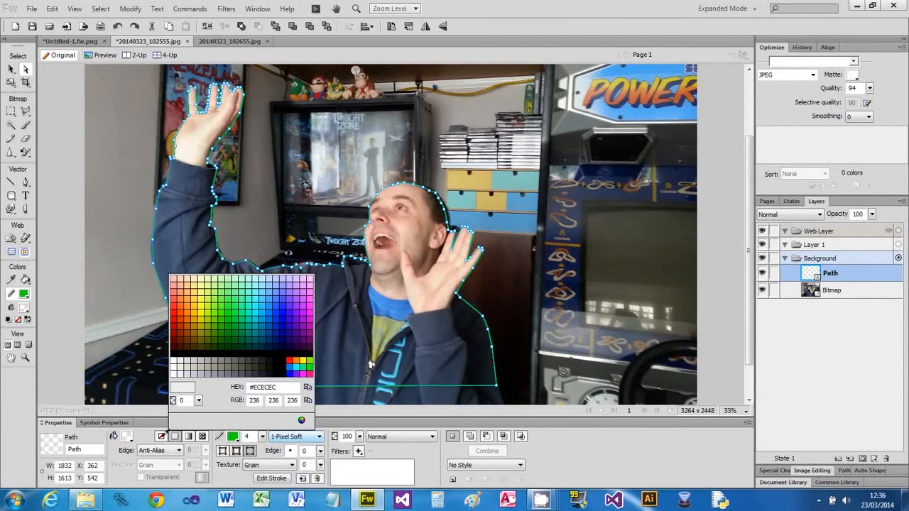
pyautogui.click(231, 436)
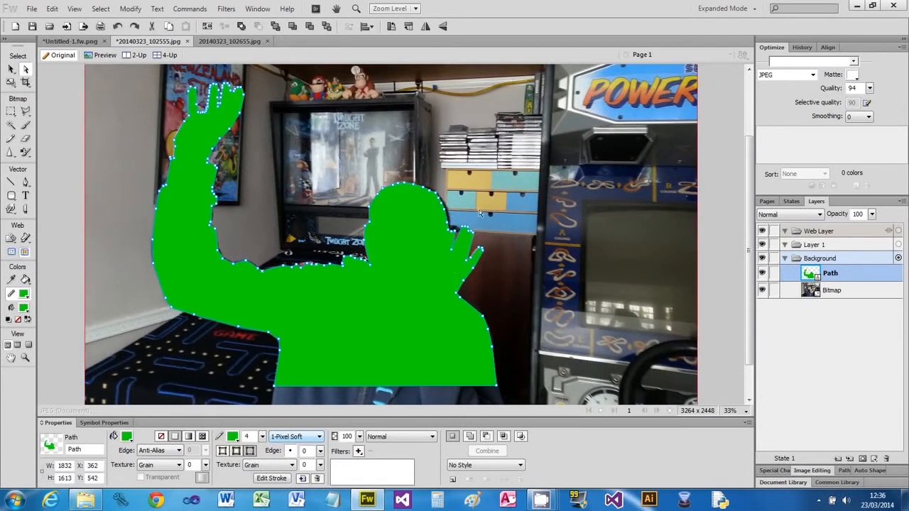
pyautogui.scroll(-1, 749, 197)
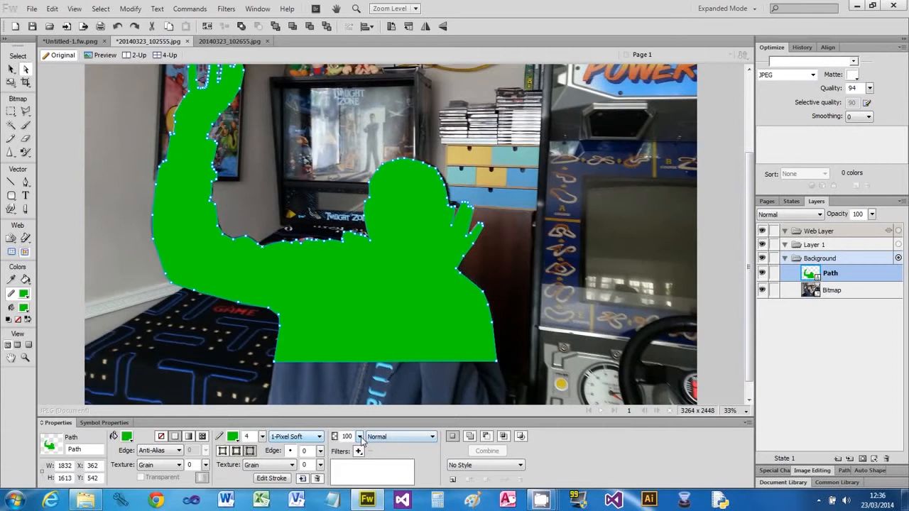
pyautogui.moveTo(360, 437); pyautogui.dragTo(363, 465)
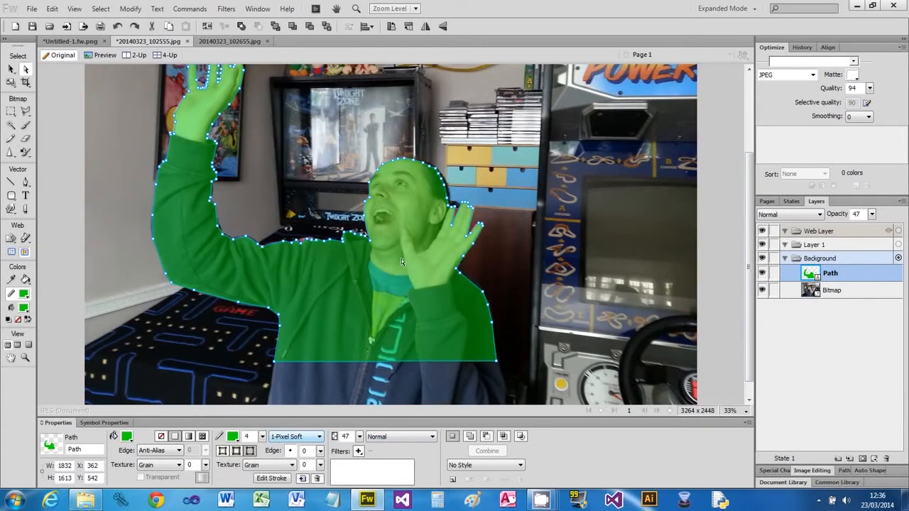
# Cut the green silhouette path and paste it as a mask onto the photo bitmap.
pyautogui.click(11, 69)
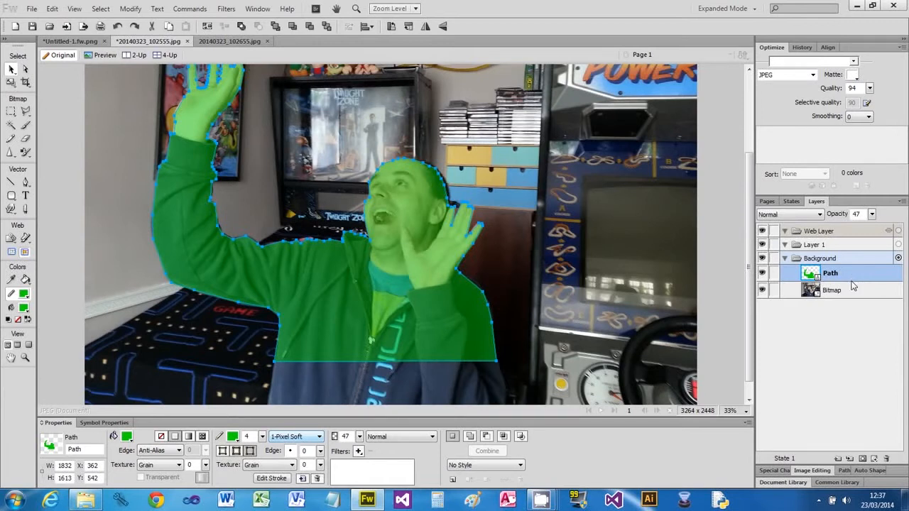
pyautogui.press('Delete')
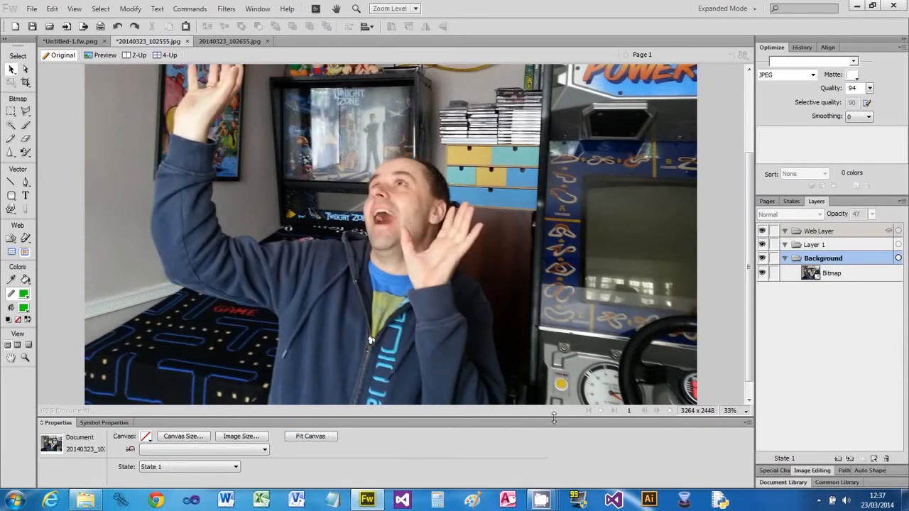
pyautogui.click(402, 272)
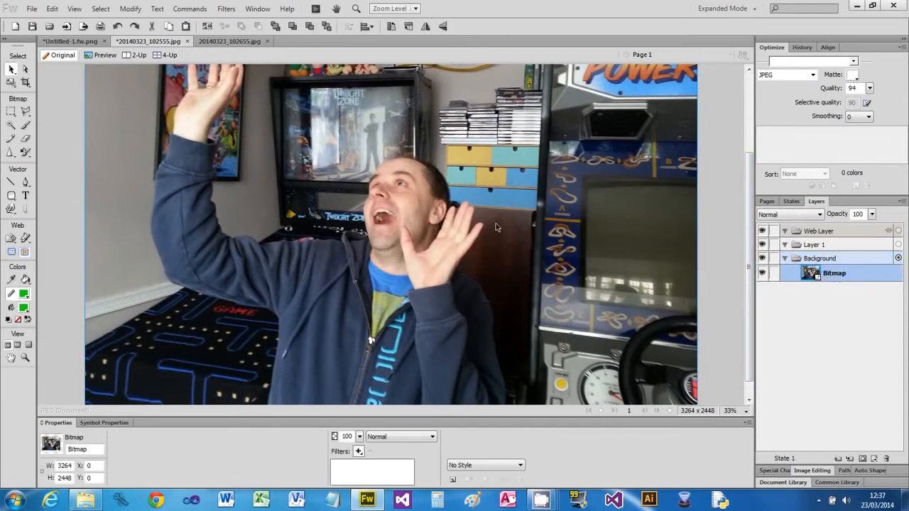
pyautogui.click(74, 9)
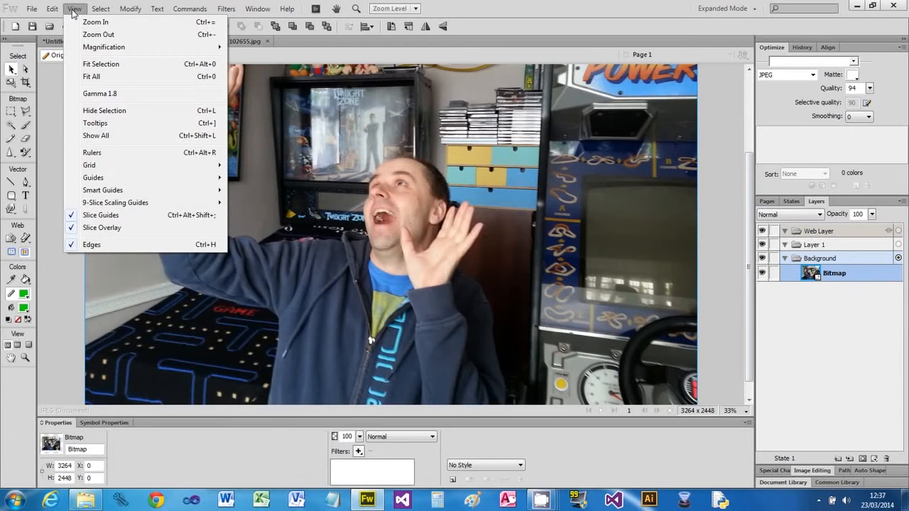
pyautogui.moveTo(46, 9)
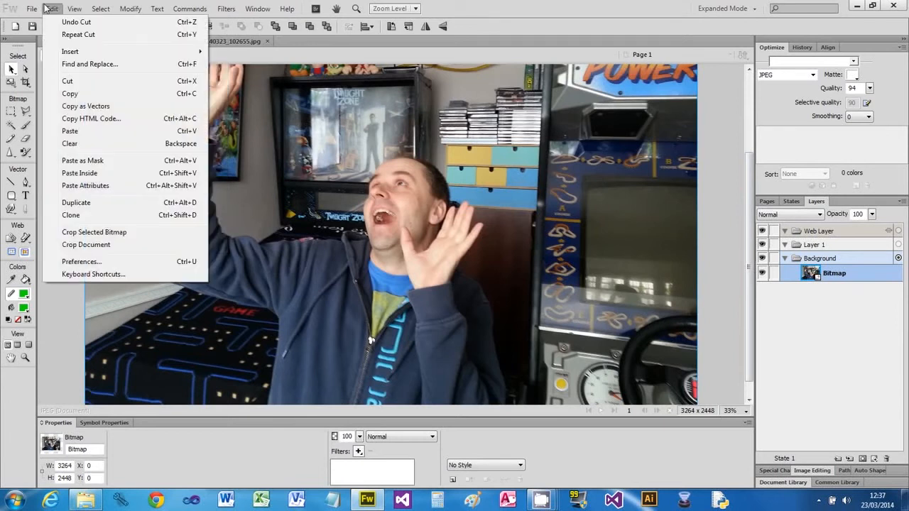
pyautogui.click(79, 160)
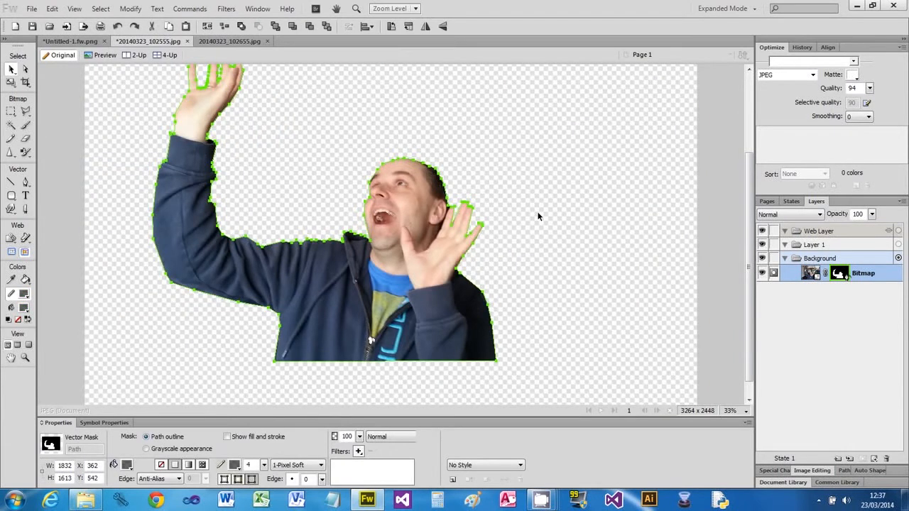
# Reposition the masked cut-out of the man on the transparent canvas.
pyautogui.click(555, 162)
pyautogui.moveTo(504, 320); pyautogui.dragTo(431, 310)
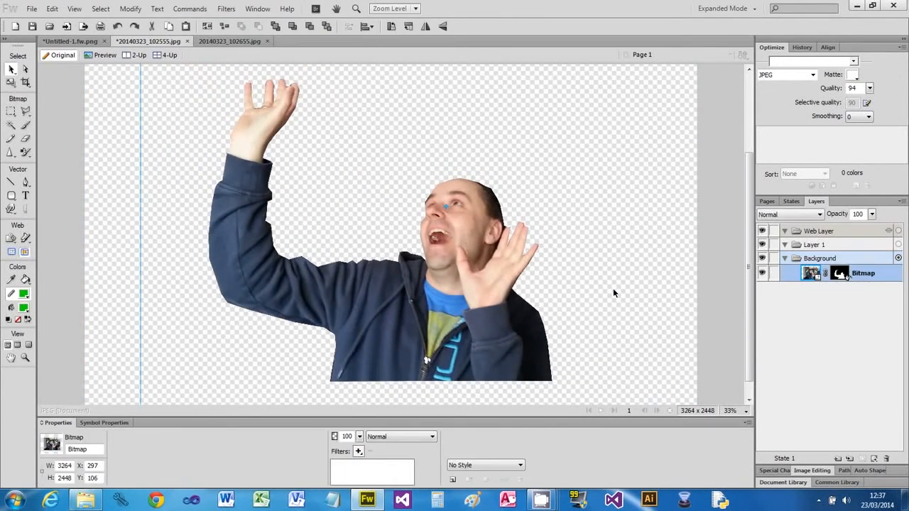
pyautogui.moveTo(442, 303); pyautogui.dragTo(406, 303)
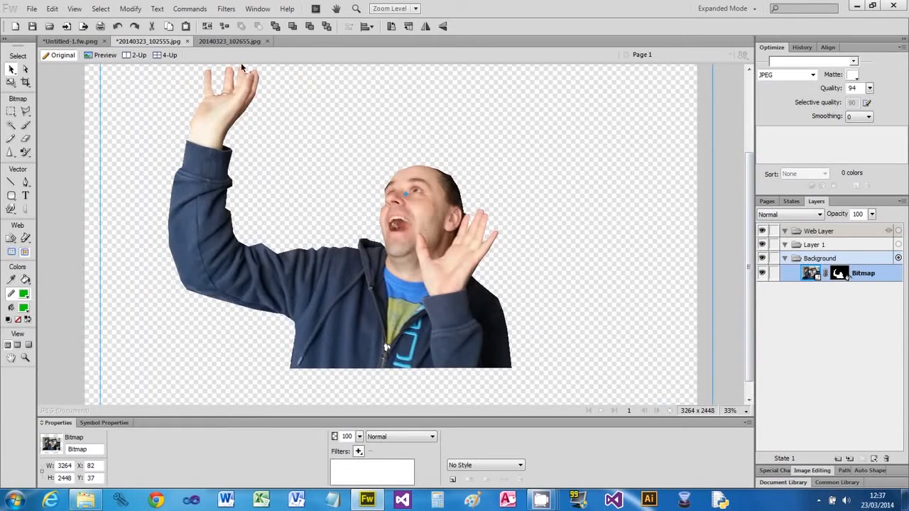
# Trim the canvas to the edges of the cut-out man and clear the selection.
pyautogui.click(137, 9)
pyautogui.moveTo(145, 25)
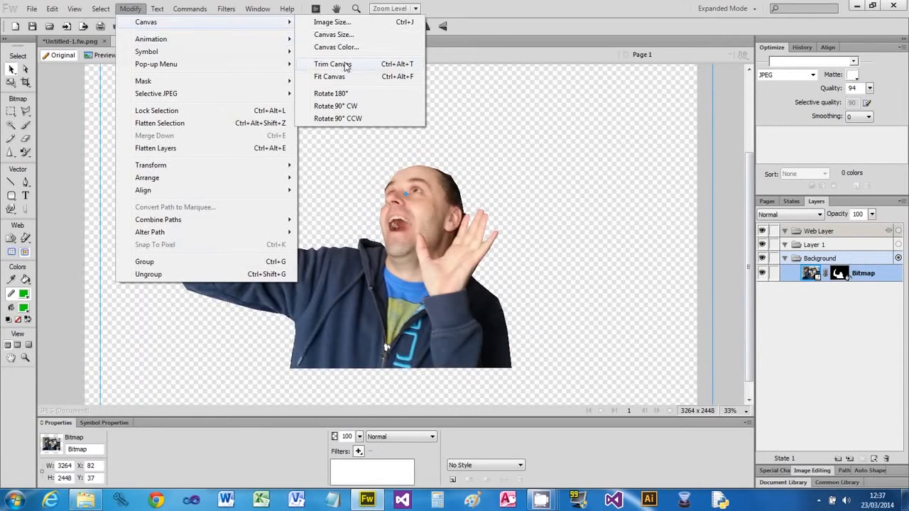
pyautogui.click(346, 65)
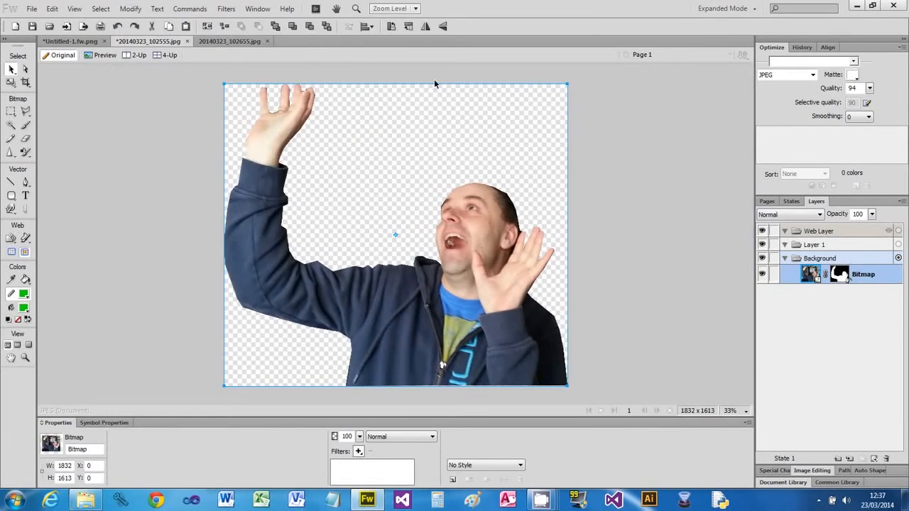
pyautogui.click(652, 180)
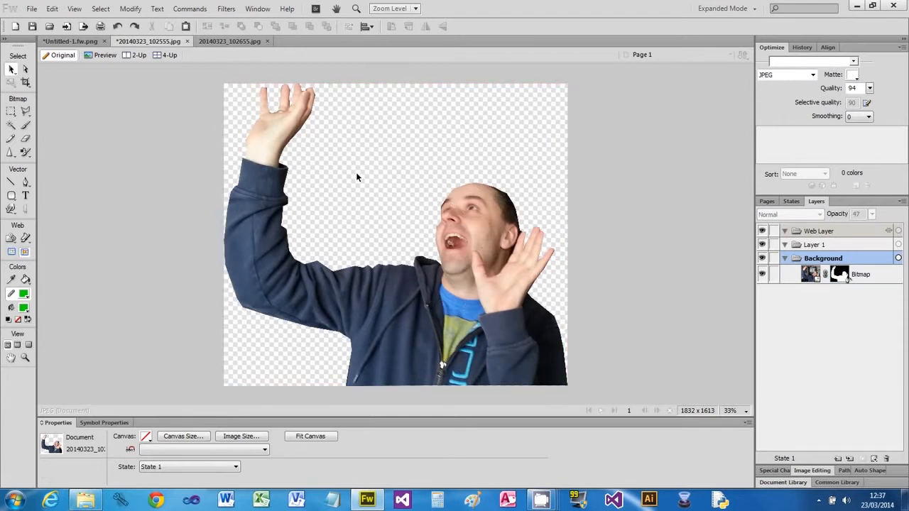
# Copy the trimmed cut-out of the man and switch to the Untitled-1 poster document.
pyautogui.click(430, 331)
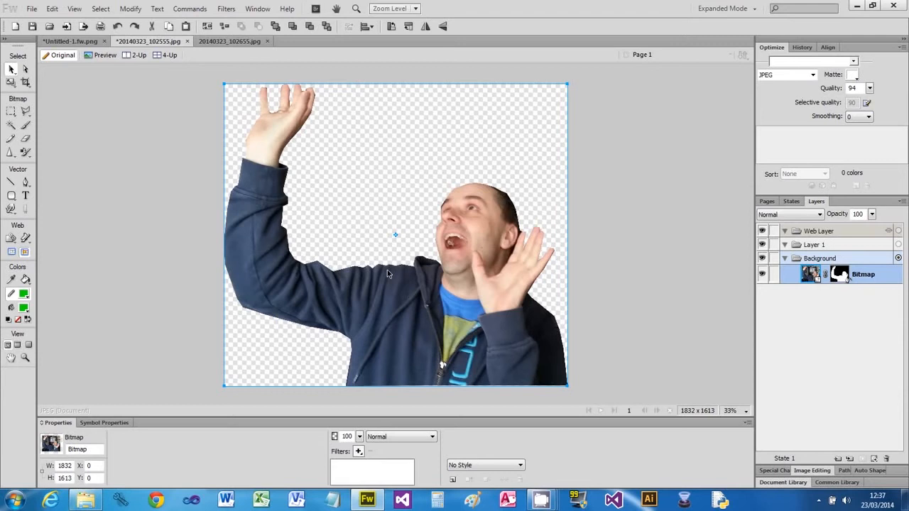
pyautogui.click(91, 41)
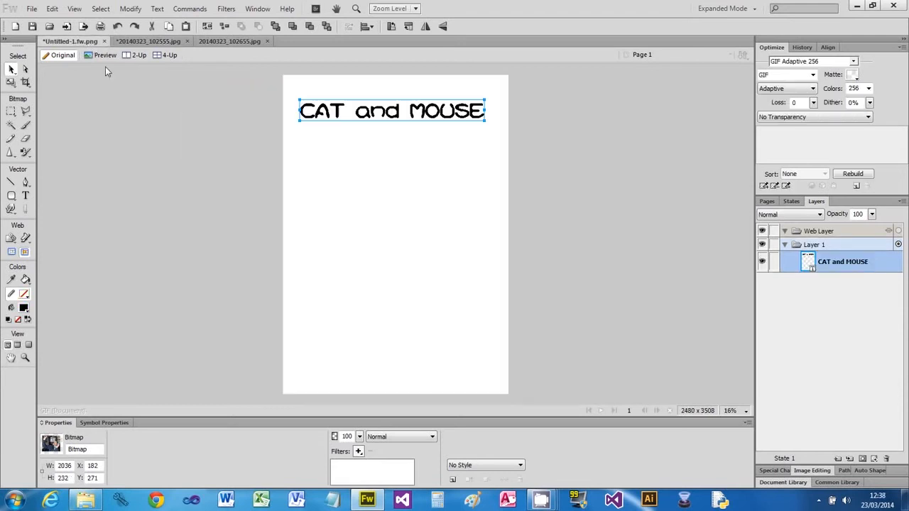
# Try pasting the cut-out into the poster without resampling and moving it down the page, then undo the paste.
pyautogui.hotkey('ctrl', 'v')
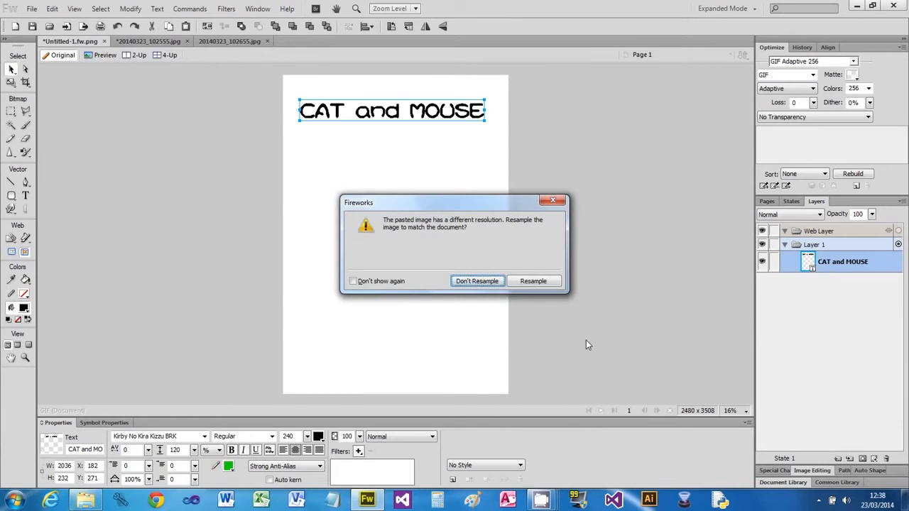
pyautogui.click(476, 282)
pyautogui.moveTo(401, 213); pyautogui.dragTo(434, 306)
pyautogui.hotkey('ctrl', 'z')
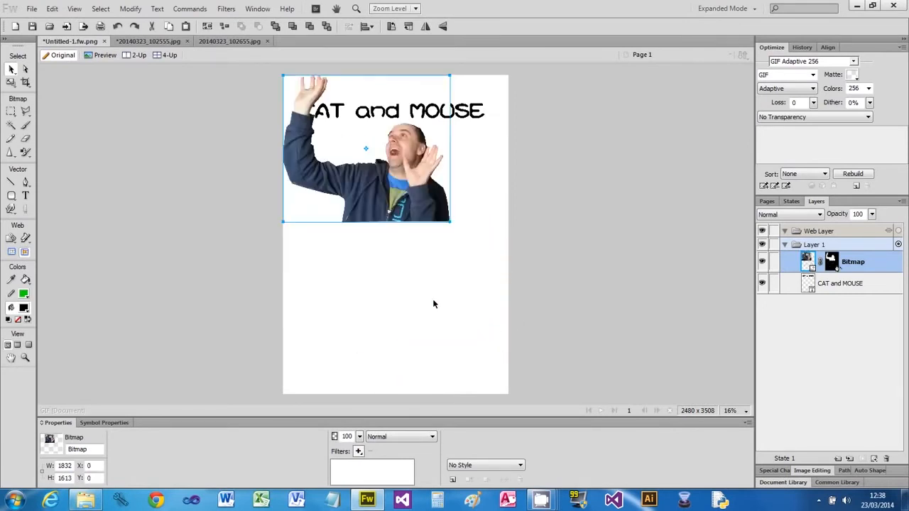
pyautogui.hotkey('ctrl', 'z')
# Try pasting the cut-out resampled to the poster's resolution, shift it on the page, and undo the paste.
pyautogui.hotkey('ctrl', 'v')
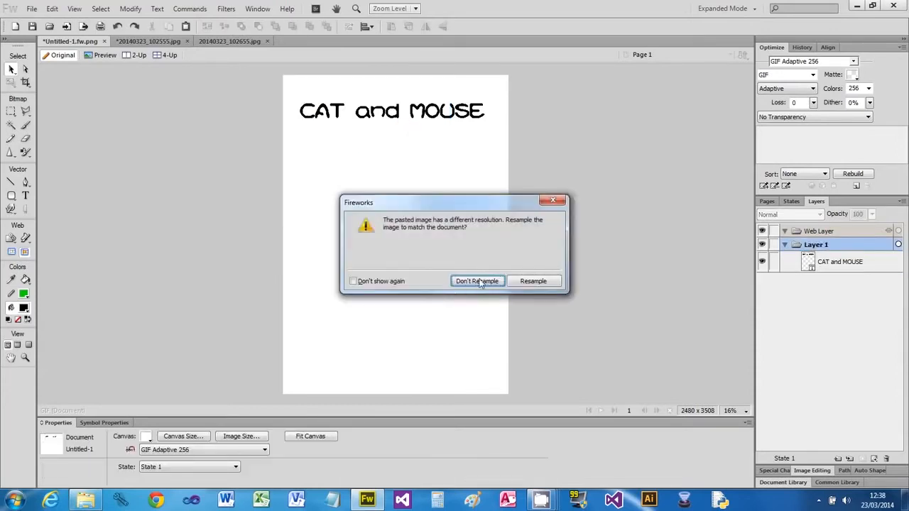
pyautogui.click(530, 282)
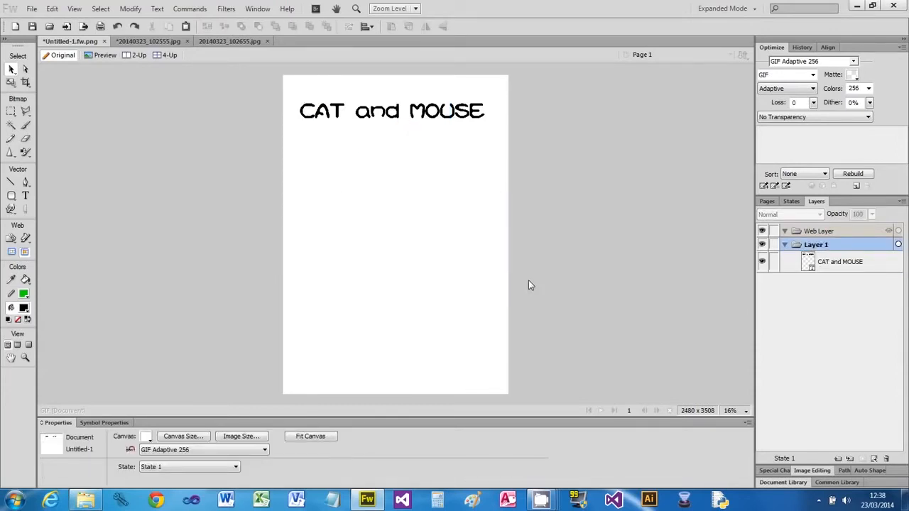
pyautogui.moveTo(354, 280); pyautogui.dragTo(287, 196)
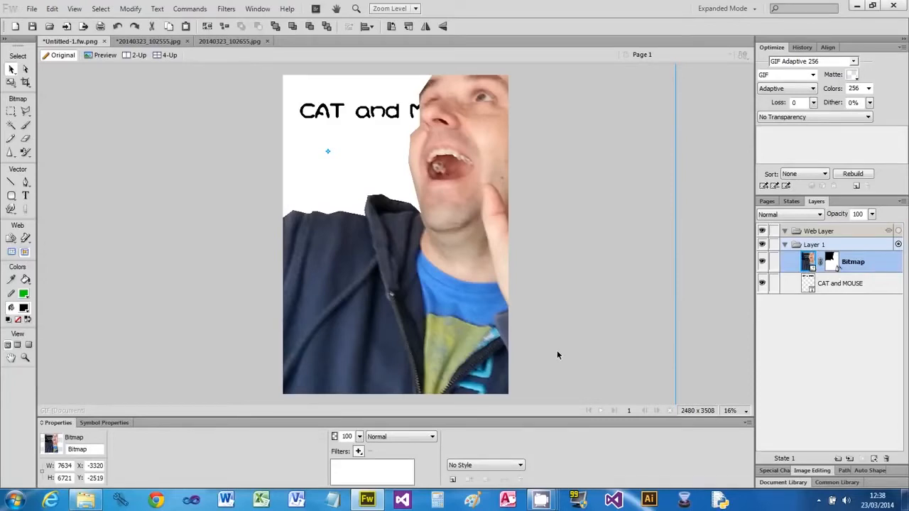
pyautogui.hotkey('ctrl', 'z')
pyautogui.press('Delete')
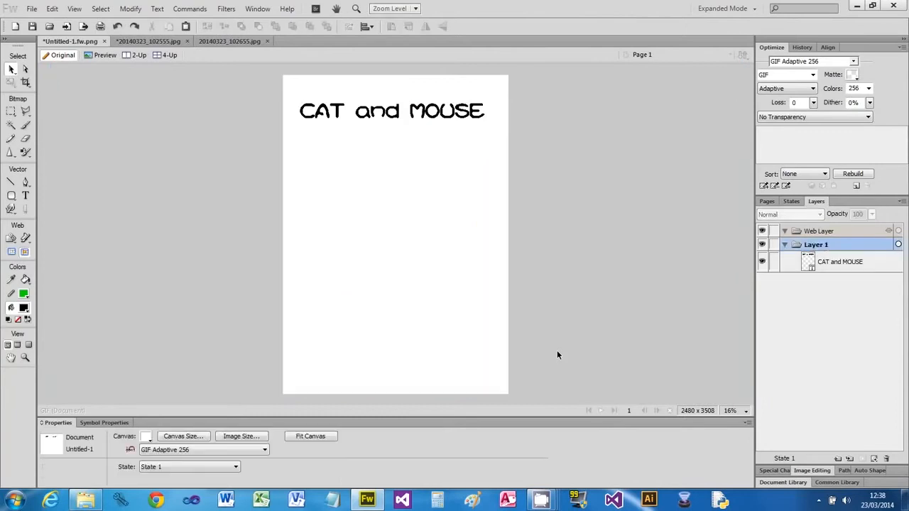
# Paste the cut-out into the poster without resampling and place it below the title at about X 450, Y 1244.
pyautogui.hotkey('ctrl', 'v')
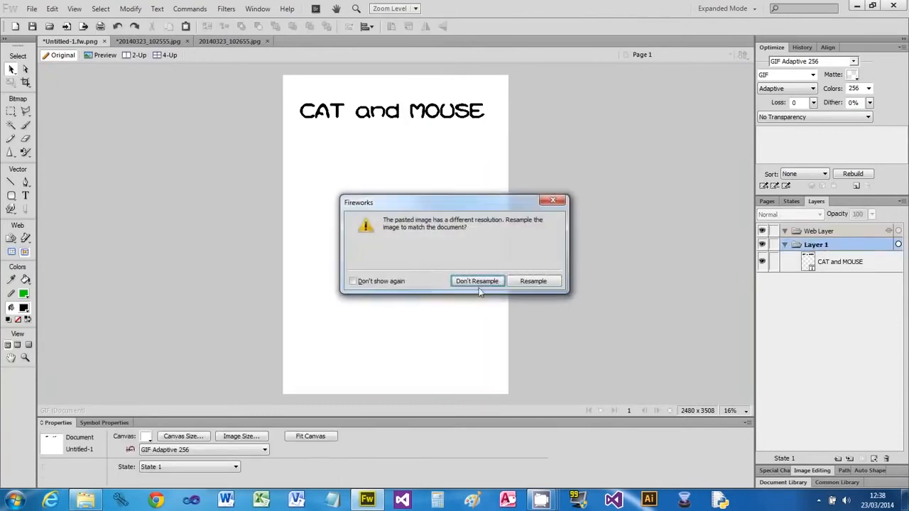
pyautogui.click(474, 280)
pyautogui.moveTo(395, 217); pyautogui.dragTo(433, 330)
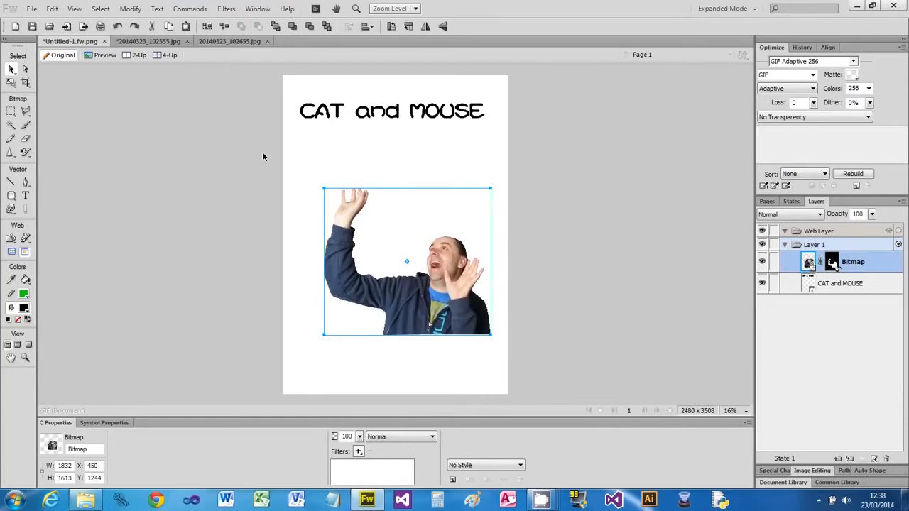
# Check the trimmed cut-out document and switch to the character artwork photo 20140323_102655.jpg.
pyautogui.click(240, 41)
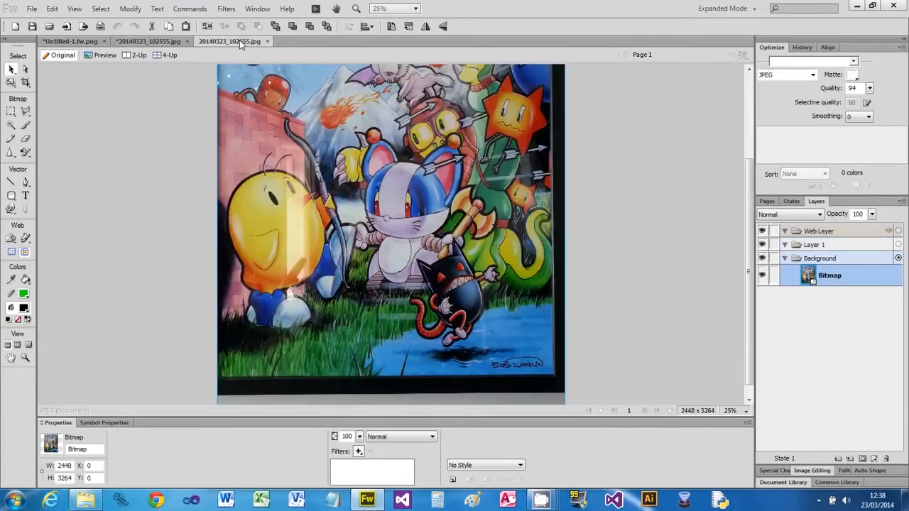
pyautogui.click(172, 41)
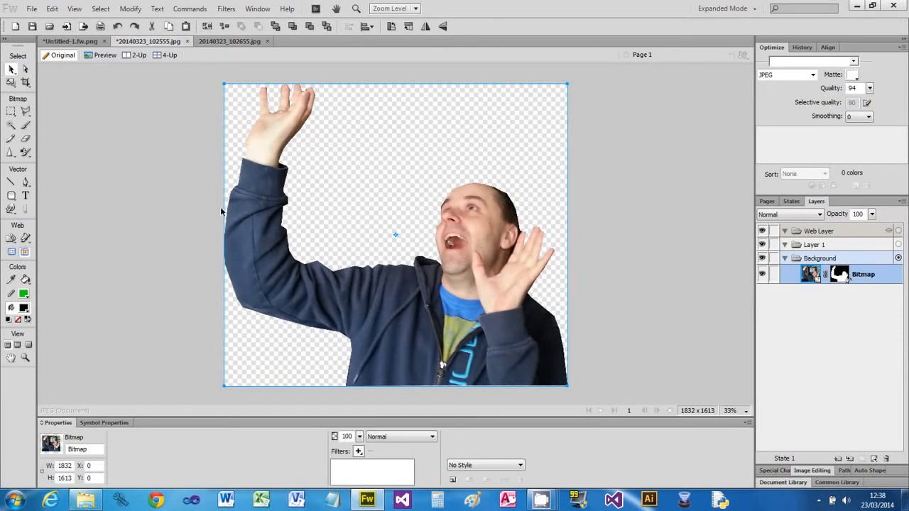
pyautogui.click(243, 42)
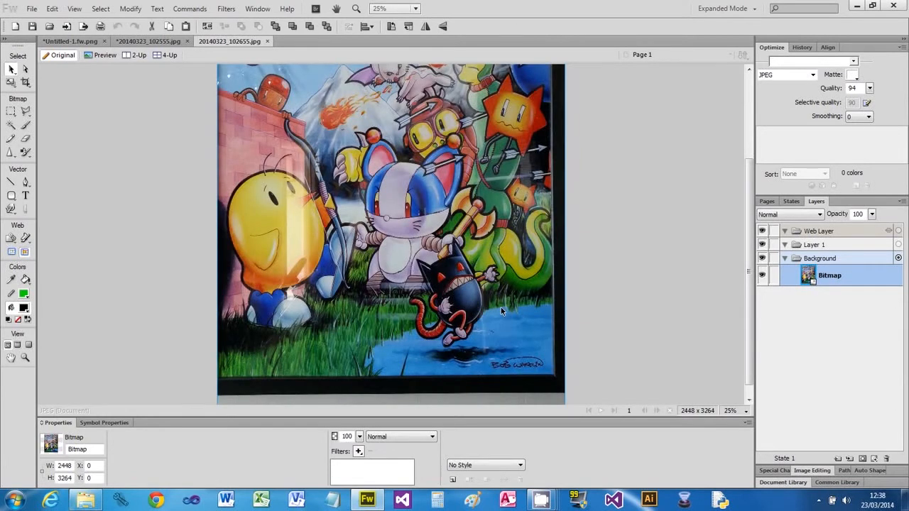
# Trace the top of the black cat's head and both ears with the Pen tool, using a green stroke and no fill.
pyautogui.hotkey('ctrl', '=')
pyautogui.hotkey('ctrl', '=')
pyautogui.scroll(-7, 501, 308)
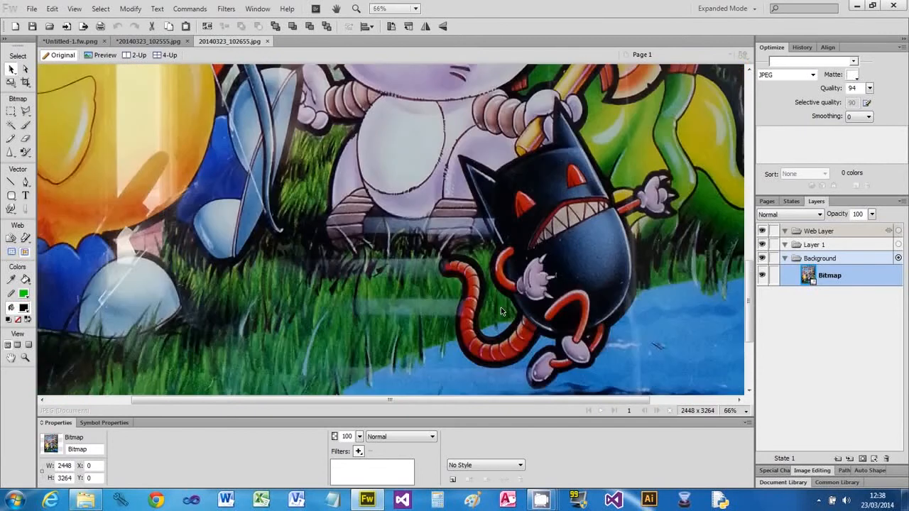
pyautogui.moveTo(747, 295); pyautogui.dragTo(747, 302)
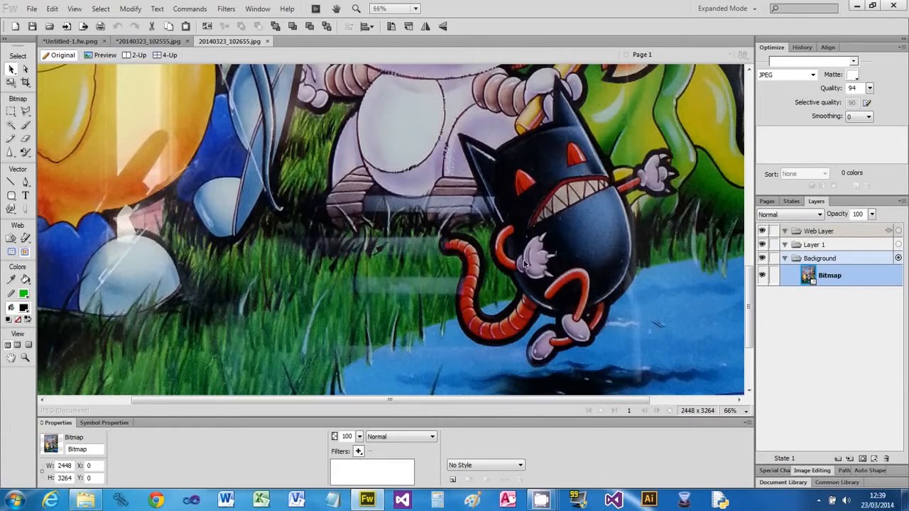
pyautogui.click(25, 183)
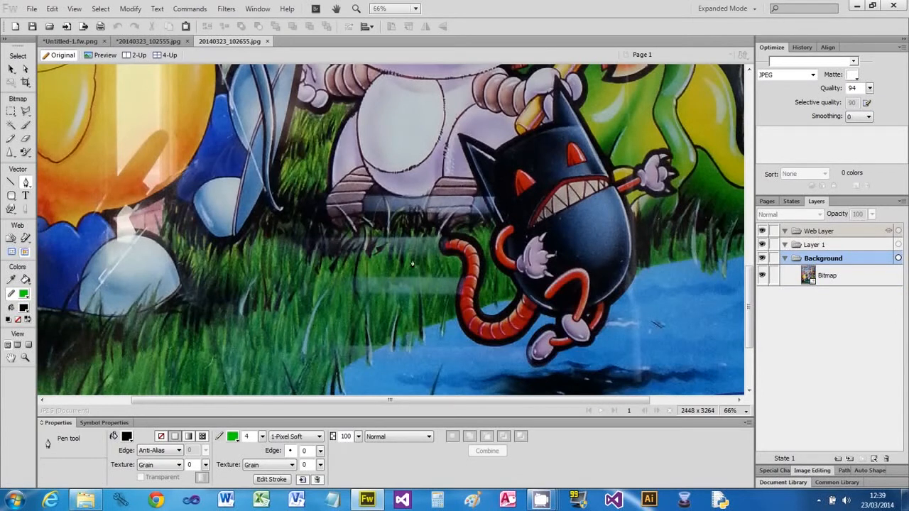
pyautogui.click(162, 437)
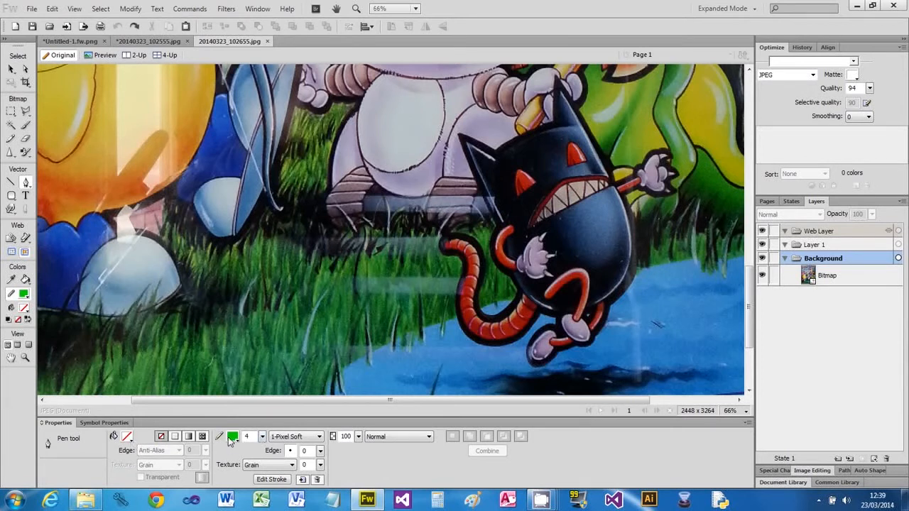
pyautogui.click(459, 136)
pyautogui.click(497, 150)
pyautogui.moveTo(516, 138)
pyautogui.mouseDown()
pyautogui.moveTo(527, 140)
pyautogui.moveTo(544, 187)
pyautogui.moveTo(452, 180)
pyautogui.moveTo(510, 9)
pyautogui.moveTo(418, 114)
pyautogui.moveTo(502, 140)
pyautogui.moveTo(489, 133)
pyautogui.moveTo(575, 142)
pyautogui.moveTo(552, 118)
pyautogui.moveTo(526, 142)
pyautogui.moveTo(529, 135)
pyautogui.mouseUp()
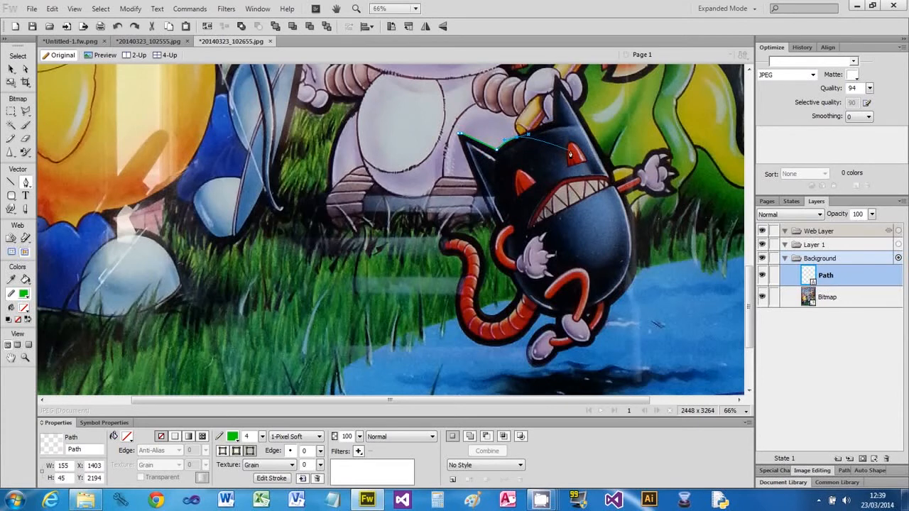
pyautogui.hotkey('ctrl', 'z')
pyautogui.moveTo(532, 131); pyautogui.dragTo(541, 131)
pyautogui.click(552, 124)
pyautogui.click(556, 78)
pyautogui.click(612, 182)
# Continue the path around the cat's outstretched arm and clawed hand, back to the body.
pyautogui.click(621, 182)
pyautogui.click(633, 175)
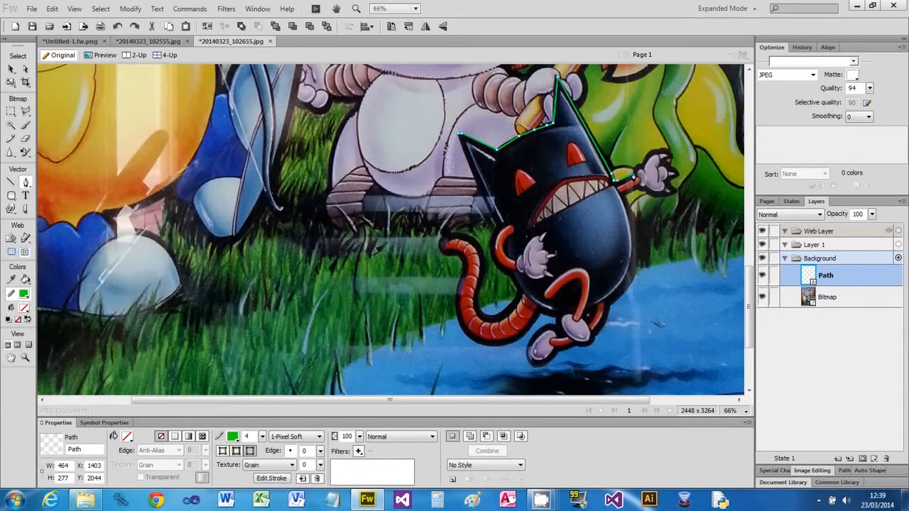
pyautogui.click(645, 165)
pyautogui.click(651, 152)
pyautogui.click(660, 150)
pyautogui.click(665, 150)
pyautogui.click(671, 157)
pyautogui.click(679, 173)
pyautogui.click(678, 176)
pyautogui.click(668, 178)
pyautogui.click(669, 184)
pyautogui.click(674, 190)
pyautogui.click(666, 195)
pyautogui.click(654, 197)
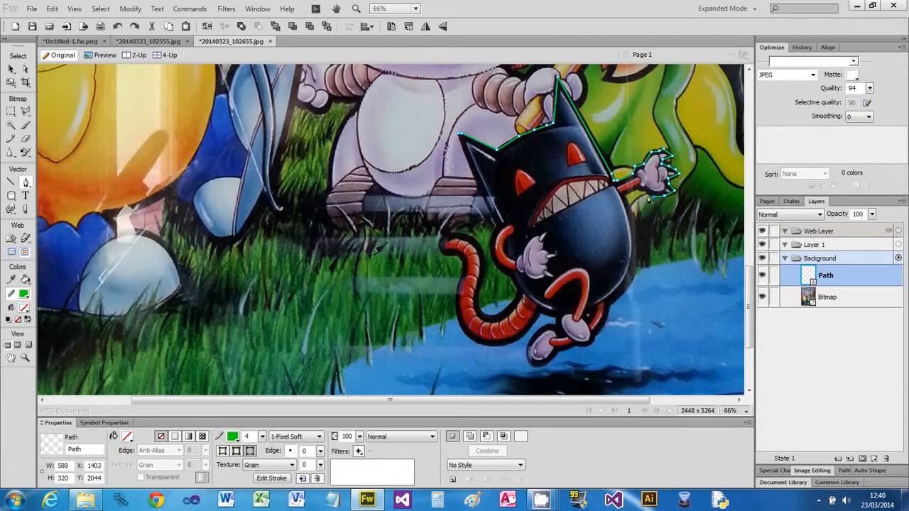
pyautogui.click(642, 189)
# Run the path straight down across the body and around the nearer foot, removing the excess points placed around the second foot.
pyautogui.click(608, 307)
pyautogui.click(603, 323)
pyautogui.click(598, 331)
pyautogui.click(594, 339)
pyautogui.click(589, 343)
pyautogui.click(581, 347)
pyautogui.click(576, 344)
pyautogui.click(561, 349)
pyautogui.click(557, 354)
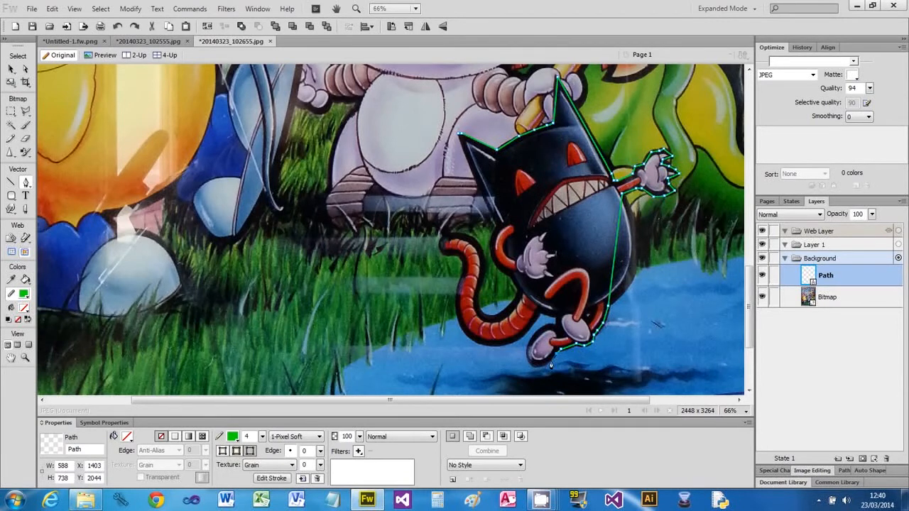
pyautogui.click(549, 364)
pyautogui.press('a')
pyautogui.press('Delete')
pyautogui.press('p')
# Continue the path under the cat's body and along the outer edge of its curled red tail.
pyautogui.click(558, 316)
pyautogui.click(542, 312)
pyautogui.click(532, 323)
pyautogui.click(522, 335)
pyautogui.click(512, 343)
pyautogui.click(498, 345)
pyautogui.click(485, 345)
pyautogui.click(473, 339)
pyautogui.click(465, 331)
pyautogui.click(458, 321)
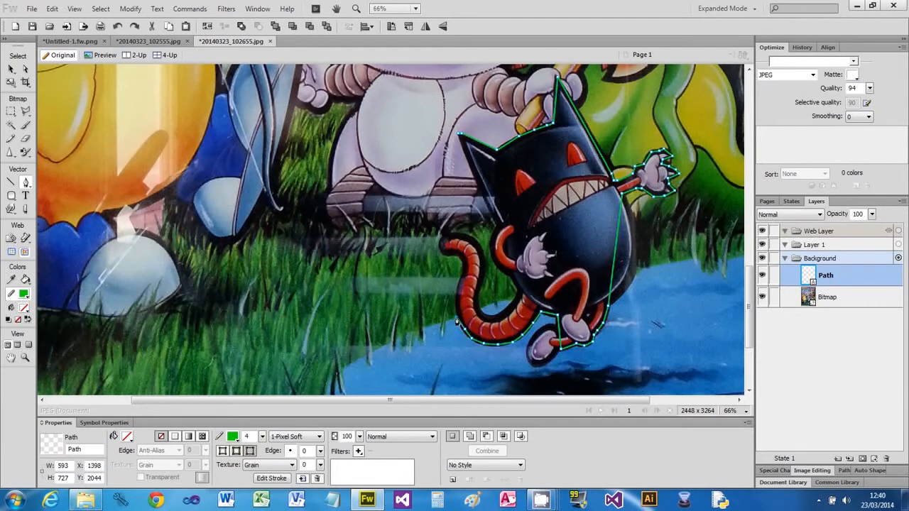
pyautogui.click(458, 297)
pyautogui.click(460, 282)
# Trace the tail's tip and inner edge, continue up the cat's other side, and close the path at the starting ear tip.
pyautogui.click(447, 255)
pyautogui.click(444, 239)
pyautogui.click(444, 236)
pyautogui.click(457, 236)
pyautogui.click(467, 241)
pyautogui.click(480, 246)
pyautogui.click(484, 256)
pyautogui.click(484, 276)
pyautogui.click(478, 291)
pyautogui.click(478, 308)
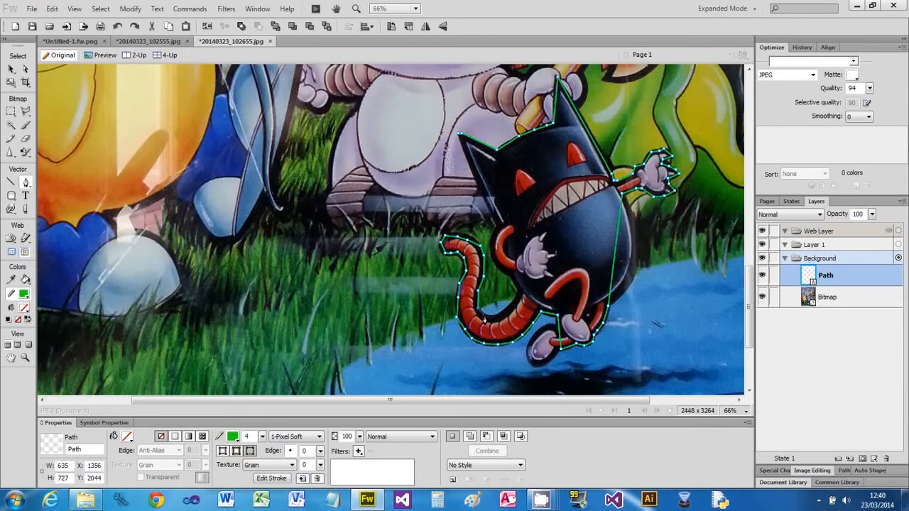
pyautogui.click(515, 302)
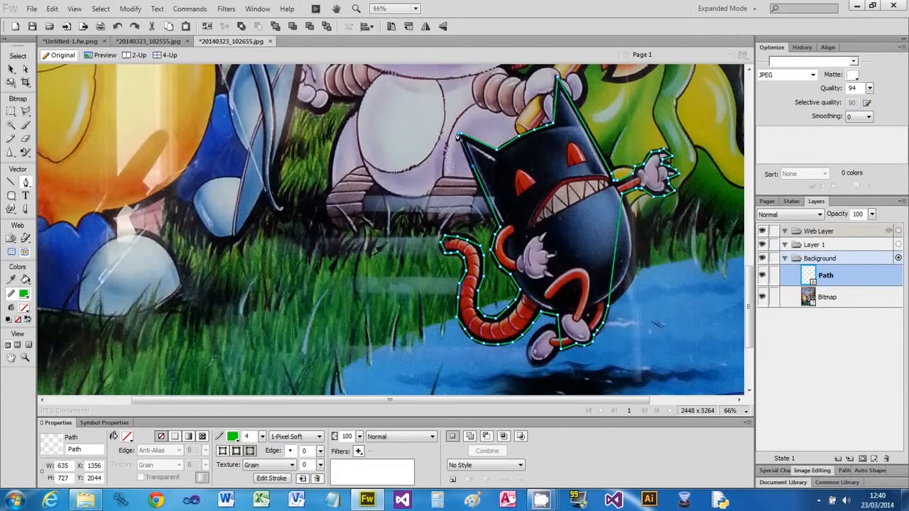
pyautogui.click(459, 134)
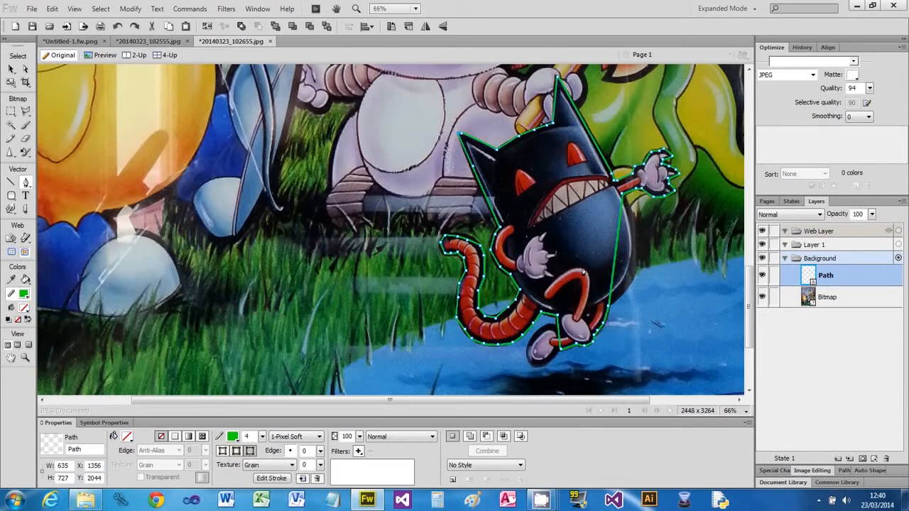
# Fill the cat path with the same green as its stroke and set its opacity to 55.
pyautogui.click(128, 437)
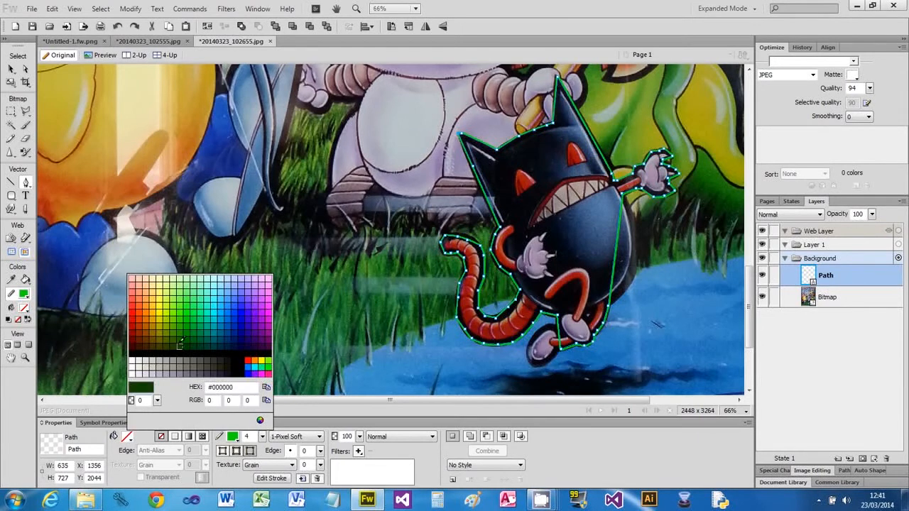
pyautogui.click(237, 432)
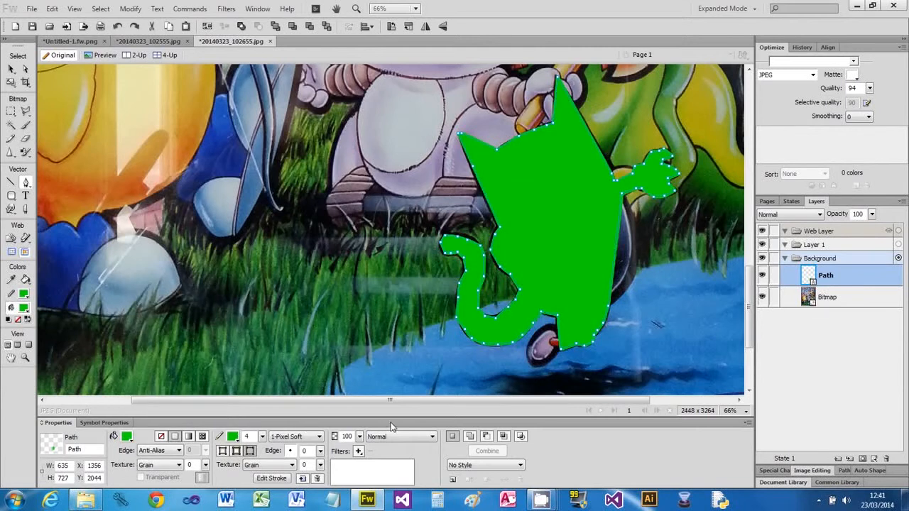
pyautogui.moveTo(360, 437); pyautogui.dragTo(362, 462)
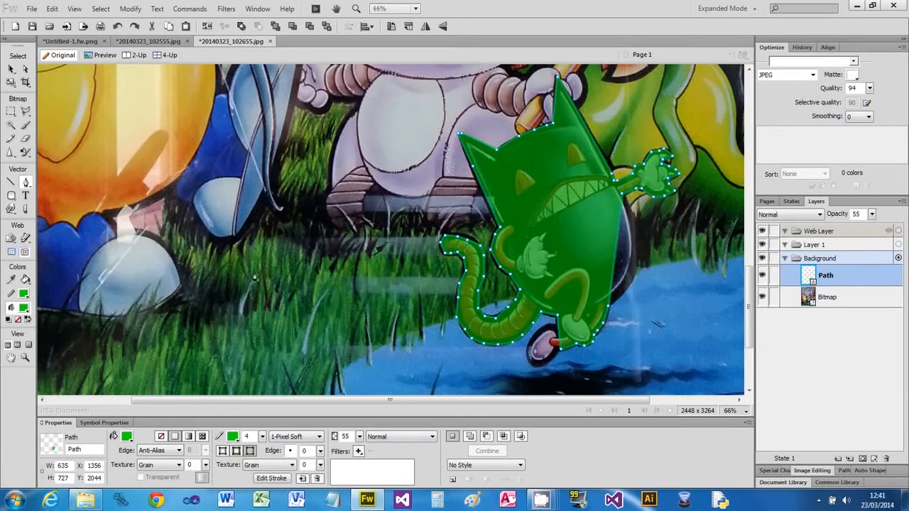
# Draw a green ellipse about 199 by 295 px over the uncovered side of the cat's belly, with its opacity at 70.
pyautogui.click(12, 196)
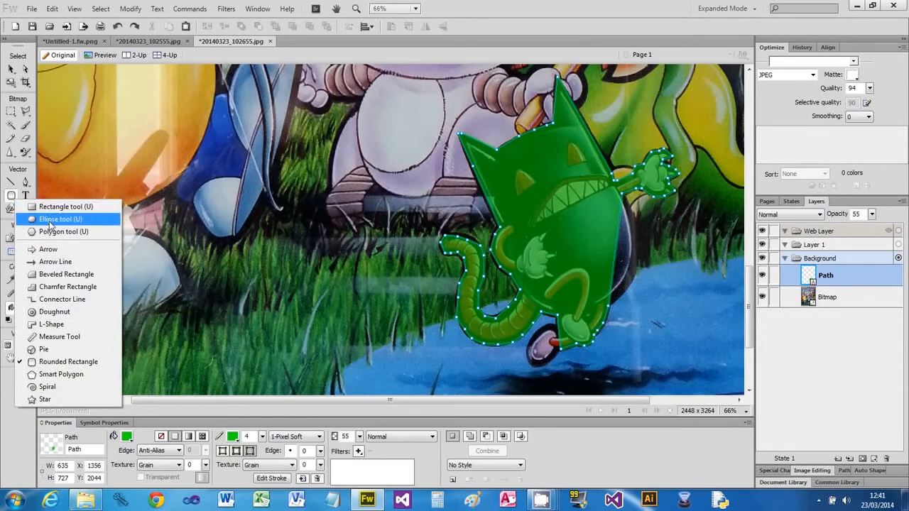
pyautogui.click(52, 220)
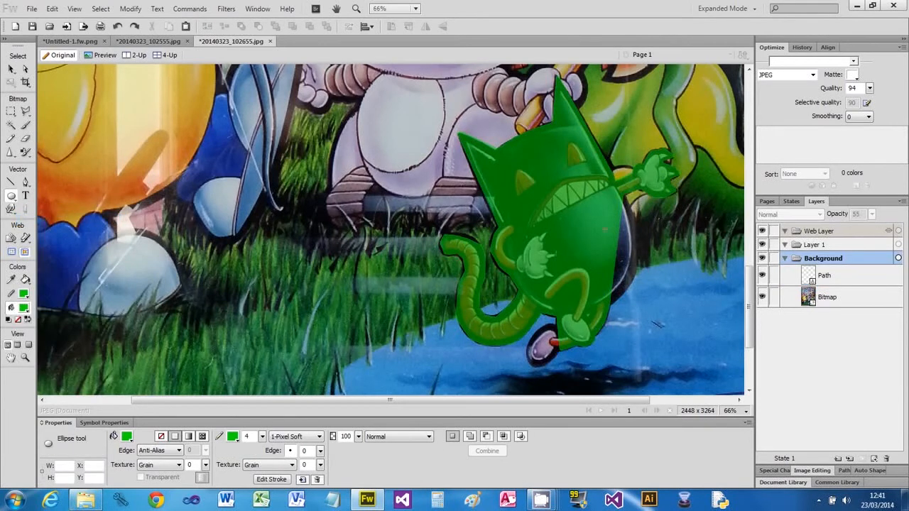
pyautogui.moveTo(565, 184); pyautogui.dragTo(642, 298)
pyautogui.click(12, 69)
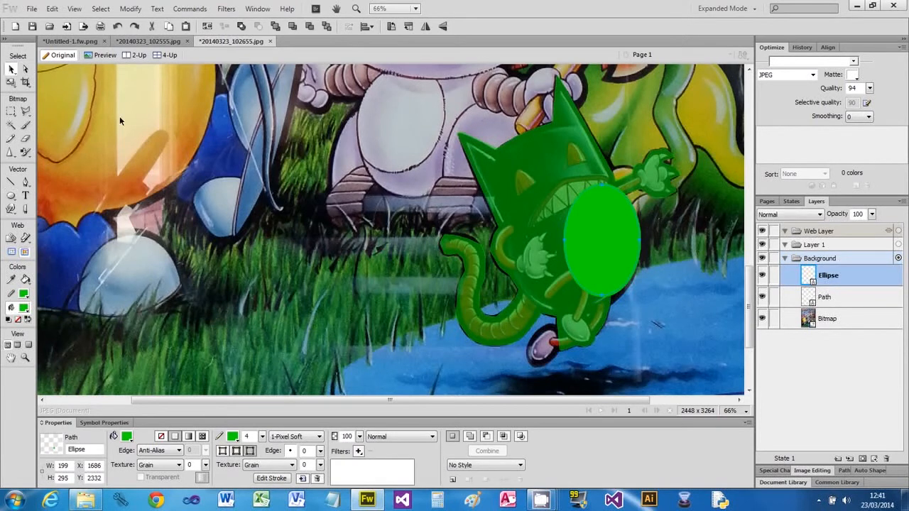
pyautogui.moveTo(360, 436); pyautogui.dragTo(363, 448)
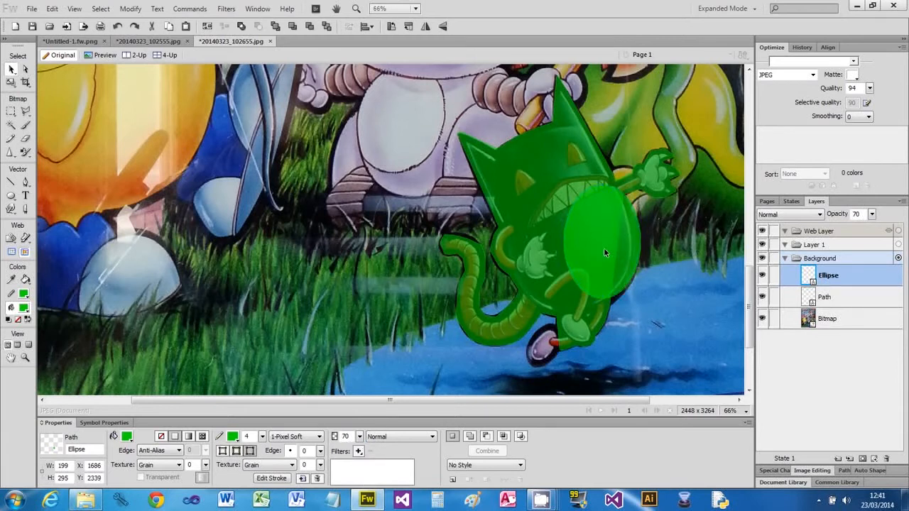
pyautogui.moveTo(604, 251); pyautogui.dragTo(601, 260)
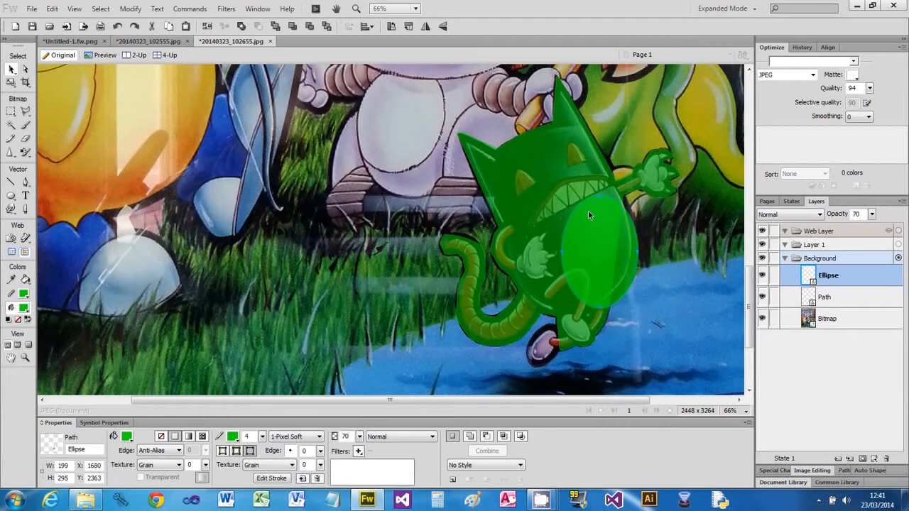
pyautogui.rightClick(441, 206)
pyautogui.click(429, 211)
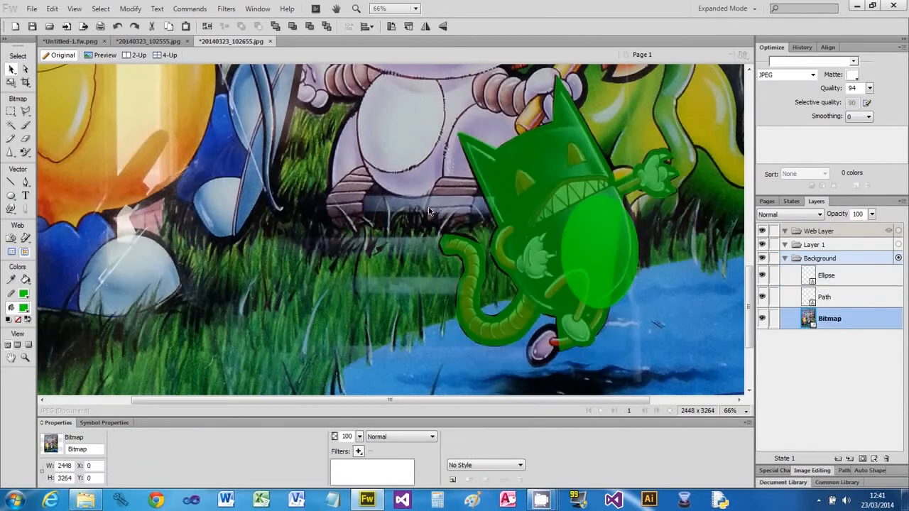
pyautogui.click(11, 82)
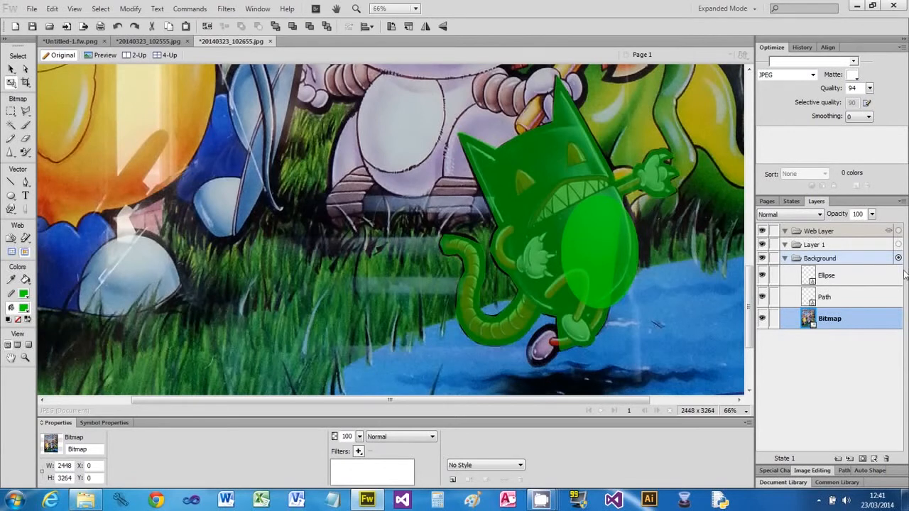
pyautogui.click(846, 279)
pyautogui.moveTo(579, 271); pyautogui.dragTo(388, 217)
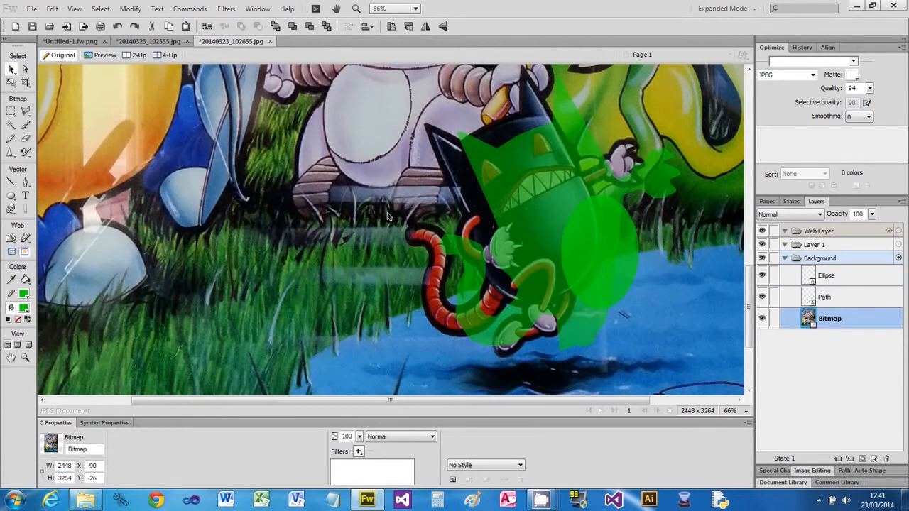
pyautogui.hotkey('ctrl', 'z')
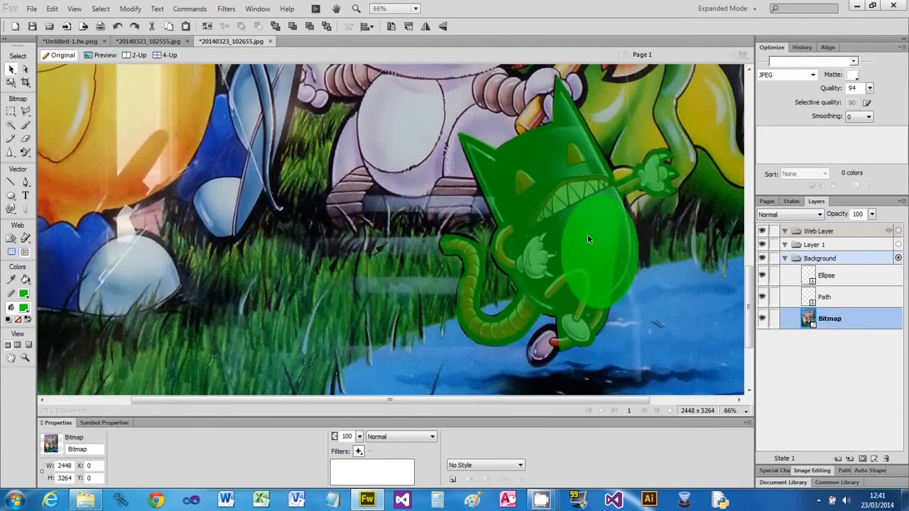
# Stretch the belly ellipse upward to a height of about 325 px and nudge it to about X 1683 to match the body's curve.
pyautogui.click(608, 264)
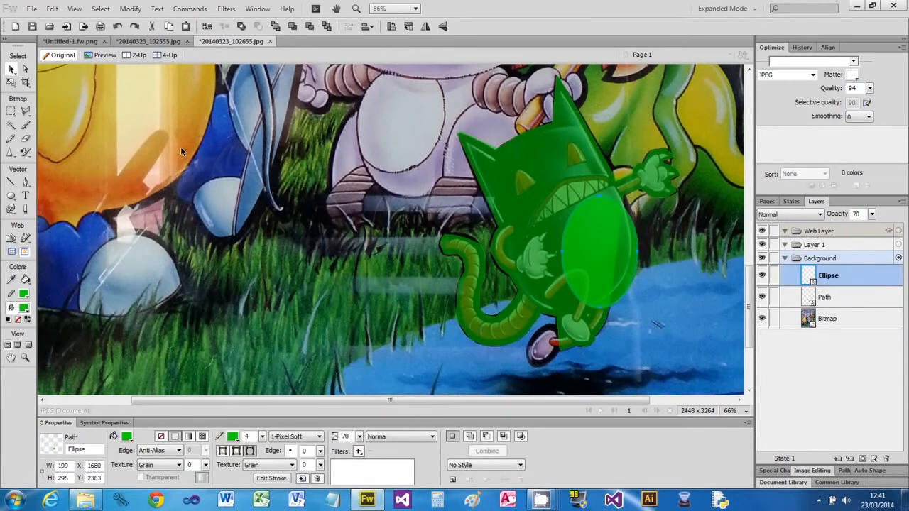
pyautogui.click(11, 83)
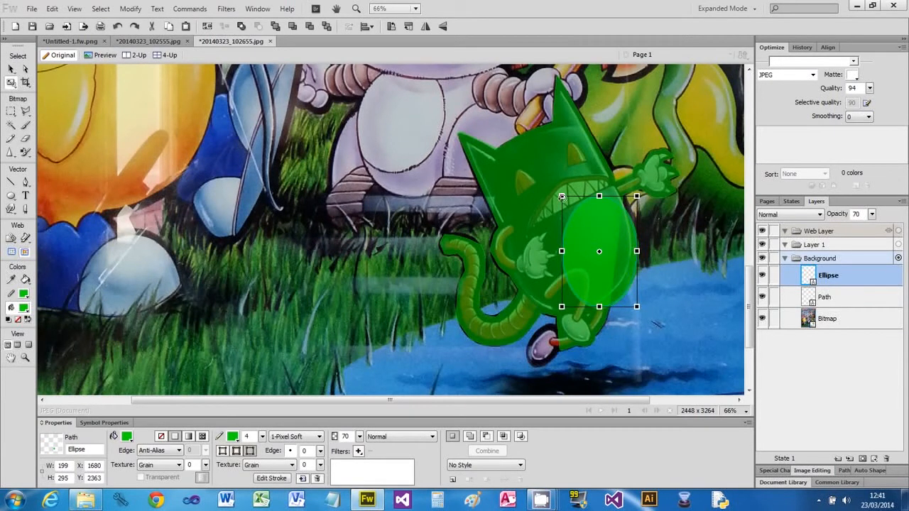
pyautogui.moveTo(599, 196); pyautogui.dragTo(598, 185)
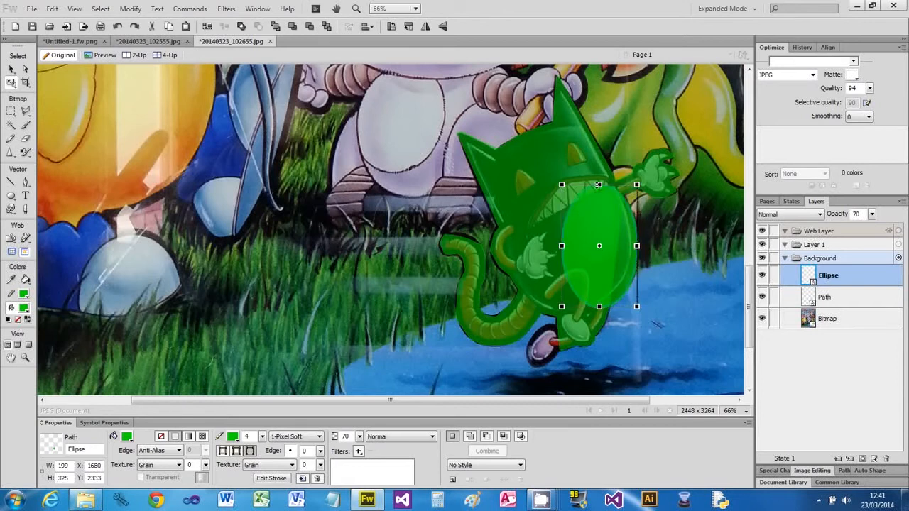
pyautogui.doubleClick(621, 252)
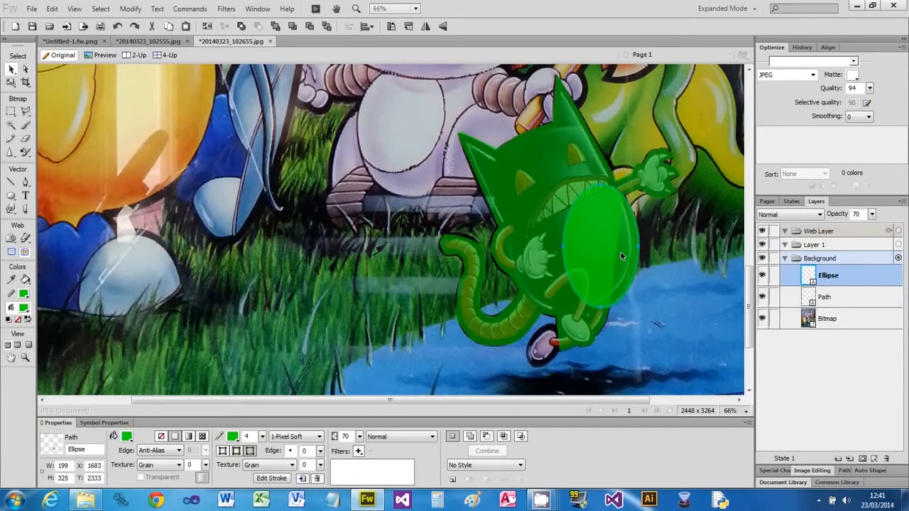
# Draw a second green ellipse over the cat's uncovered foot, tilt it to match, set its opacity to 54, and move it into place.
pyautogui.click(10, 195)
pyautogui.moveTo(528, 350); pyautogui.dragTo(553, 376)
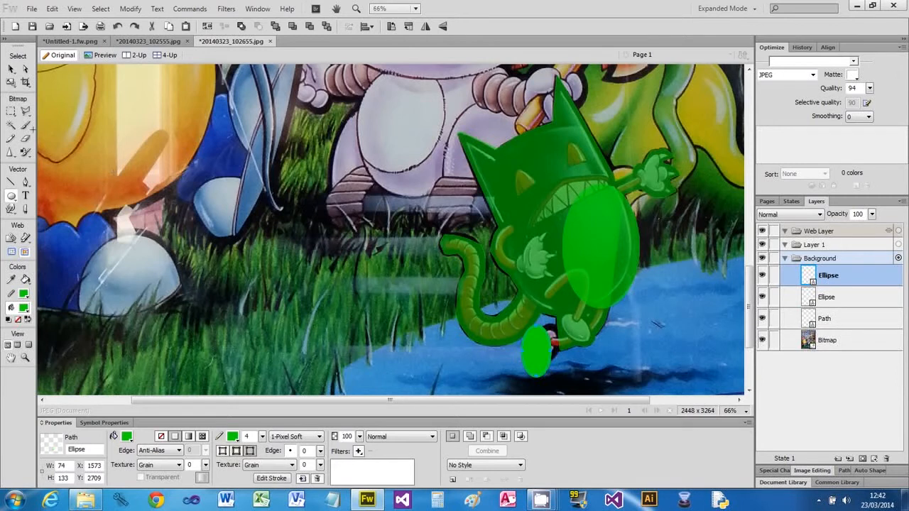
pyautogui.click(11, 81)
pyautogui.moveTo(578, 355); pyautogui.dragTo(576, 374)
pyautogui.moveTo(360, 436); pyautogui.dragTo(361, 458)
pyautogui.moveTo(536, 359); pyautogui.dragTo(544, 354)
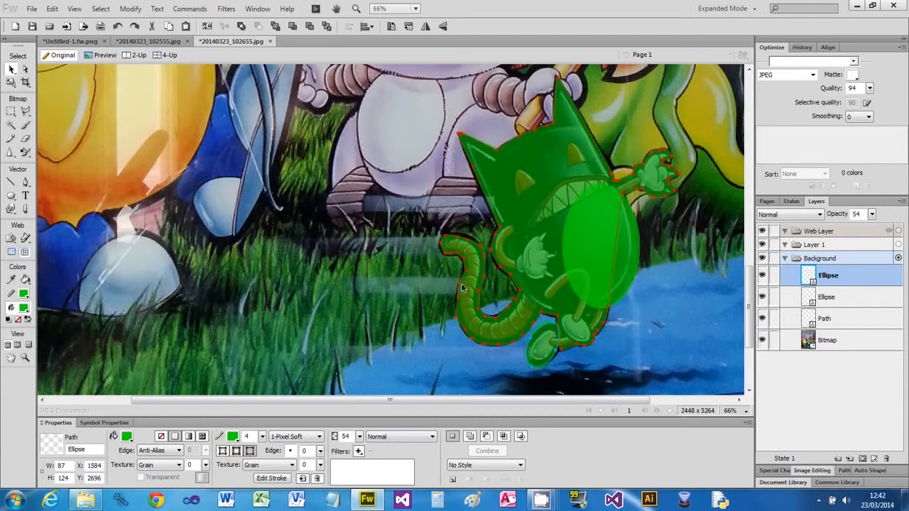
# Rotate the foot ellipse slightly further, shift it over the foot, and scale it to about 91 by 114 px.
pyautogui.click(11, 81)
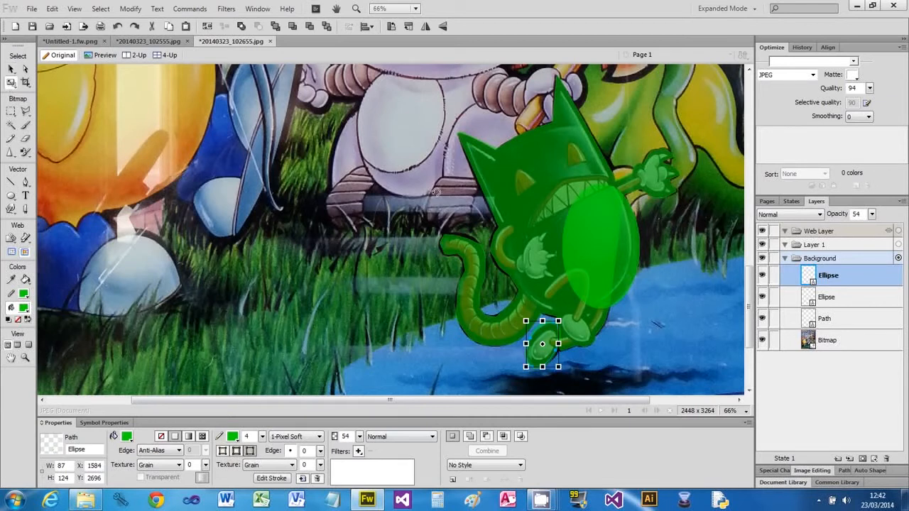
pyautogui.moveTo(602, 359); pyautogui.dragTo(602, 368)
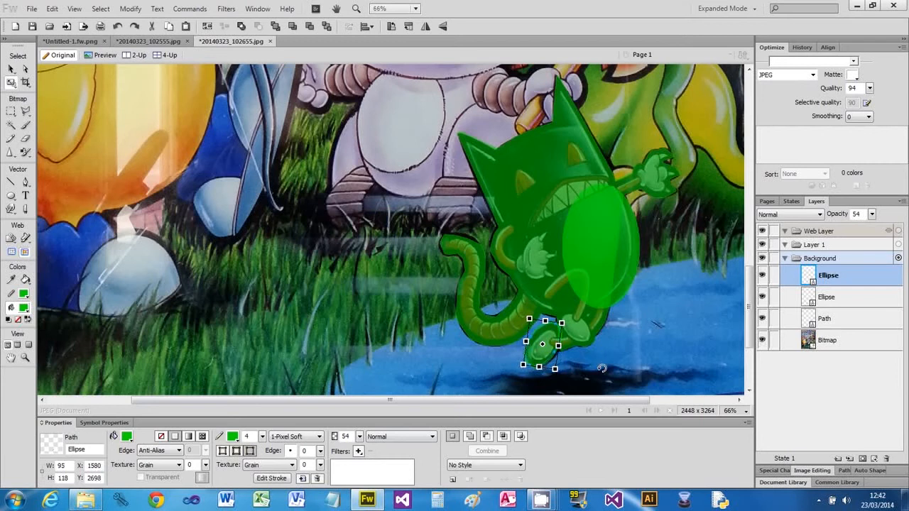
pyautogui.press('v')
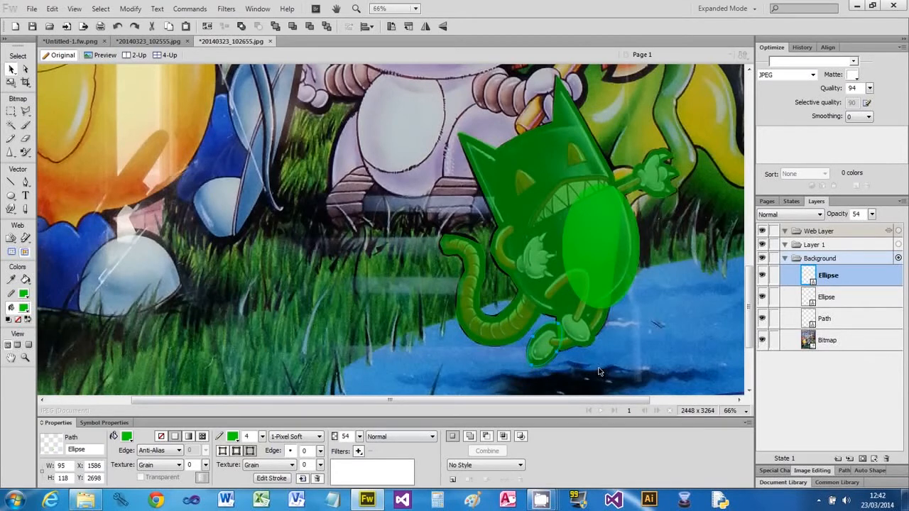
pyautogui.click(11, 81)
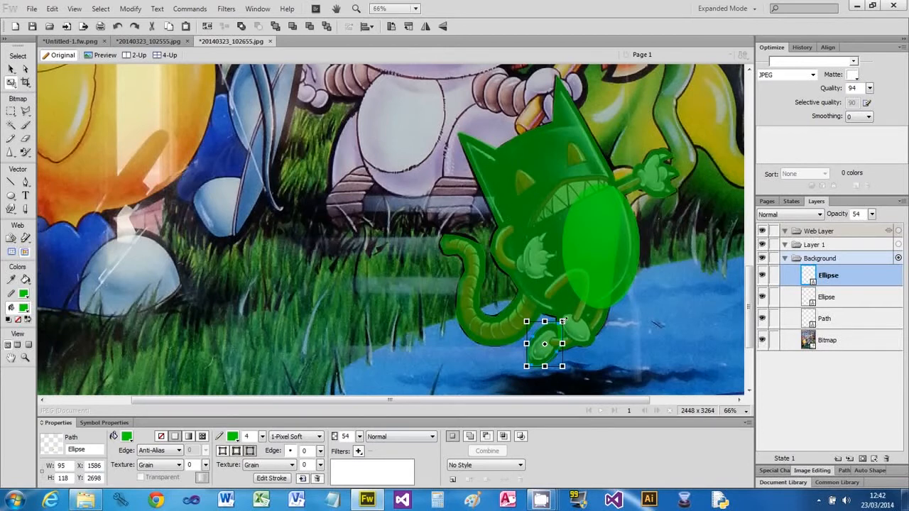
pyautogui.moveTo(562, 321); pyautogui.dragTo(561, 323)
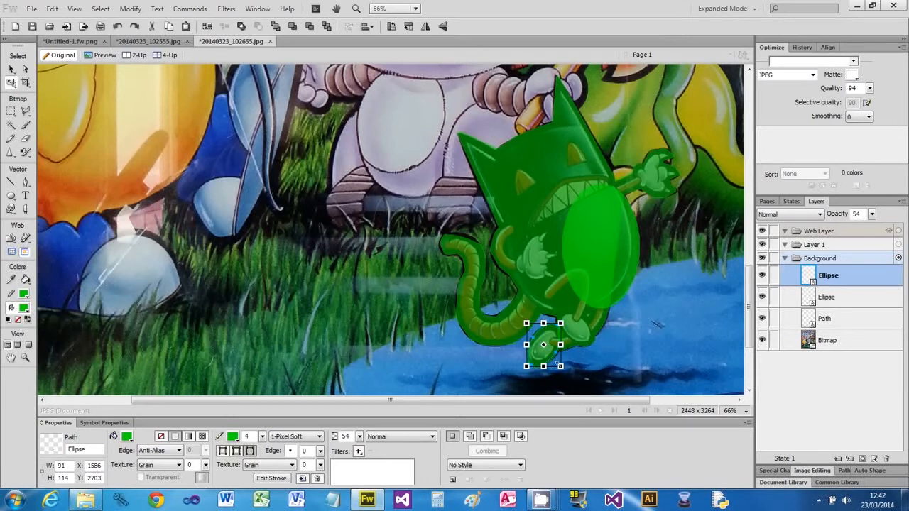
# Select the cat outline path together with the belly and foot ellipses and combine all three with Union.
pyautogui.click(12, 69)
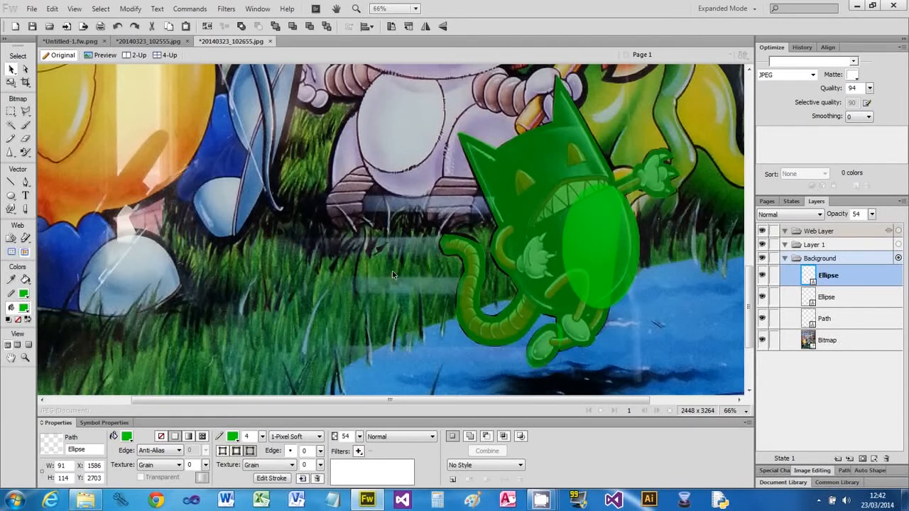
pyautogui.click(579, 391)
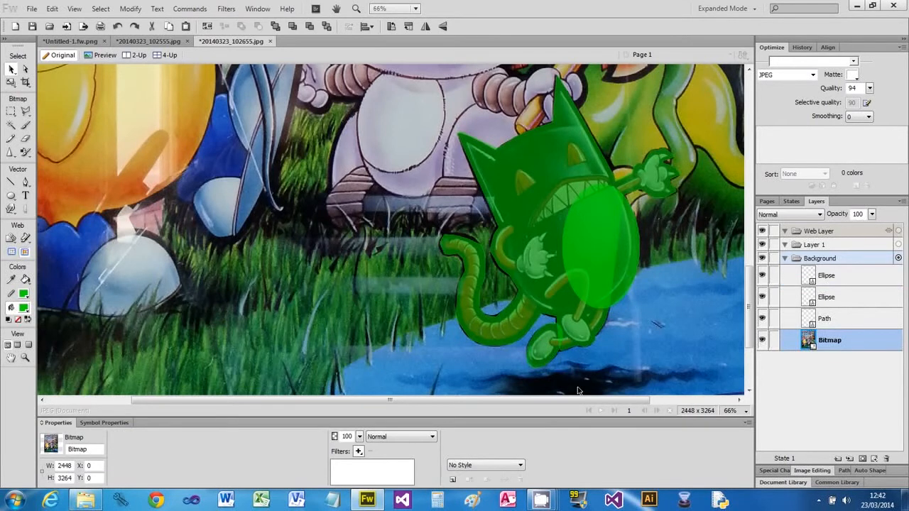
pyautogui.click(850, 278)
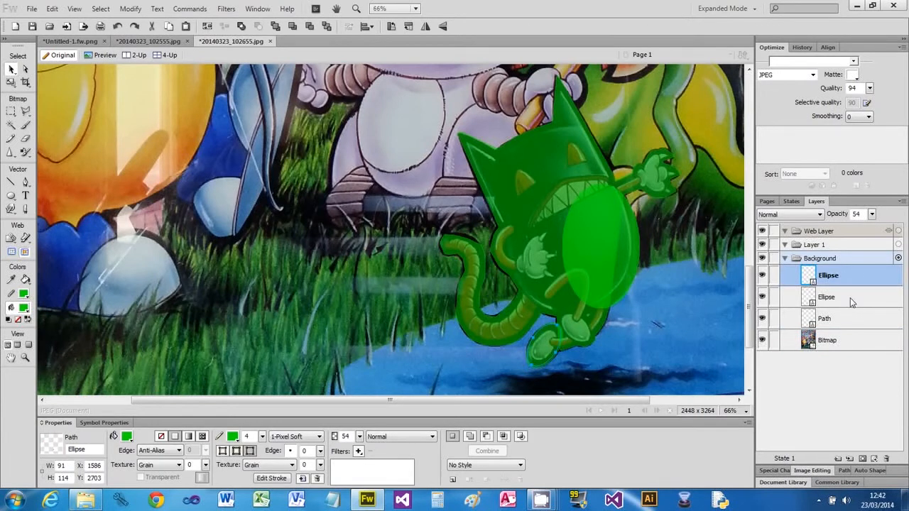
pyautogui.click(850, 297)
pyautogui.click(850, 320)
pyautogui.click(836, 275)
pyautogui.keyDown('shift'); pyautogui.click(842, 298); pyautogui.keyUp('shift')
pyautogui.keyDown('shift'); pyautogui.click(845, 316); pyautogui.keyUp('shift')
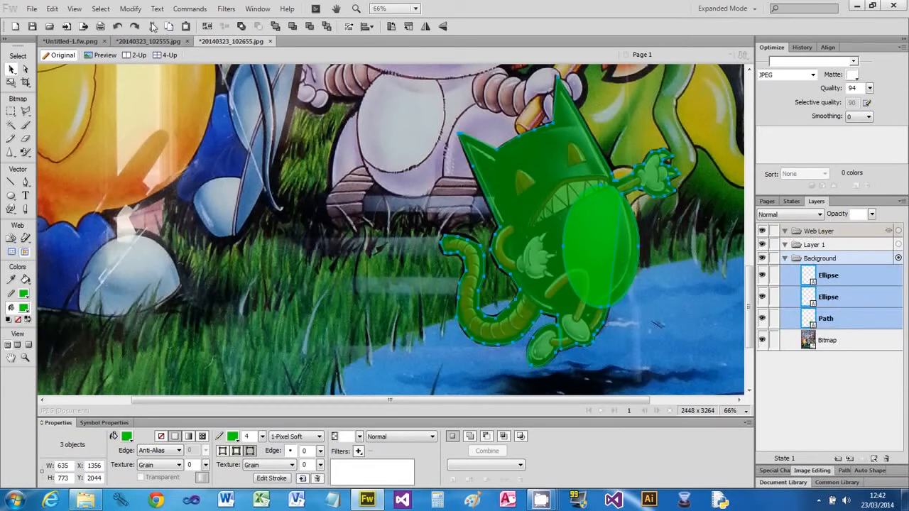
pyautogui.click(130, 10)
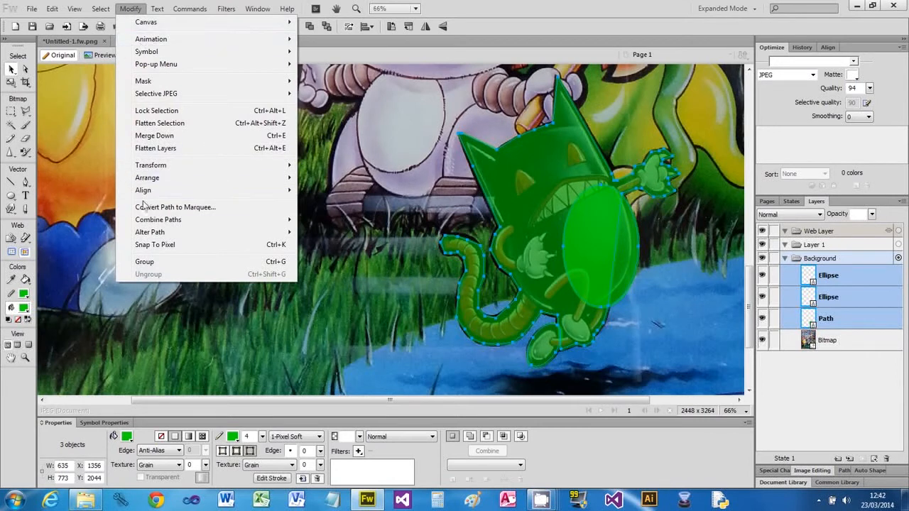
pyautogui.moveTo(242, 221)
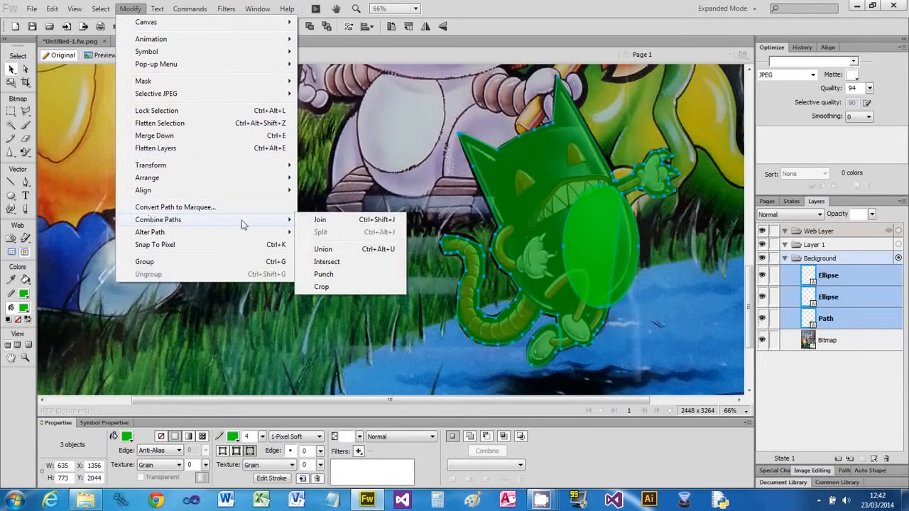
pyautogui.click(324, 249)
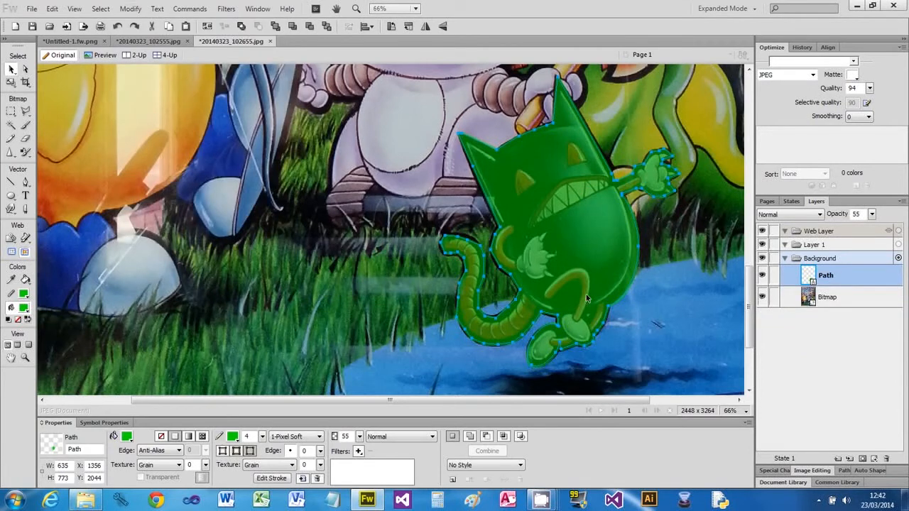
# Cut the combined cat outline and paste it as a mask on the artwork photo.
pyautogui.moveTo(587, 239)
pyautogui.mouseDown()
pyautogui.moveTo(377, 242)
pyautogui.moveTo(600, 235)
pyautogui.moveTo(591, 240)
pyautogui.mouseUp()
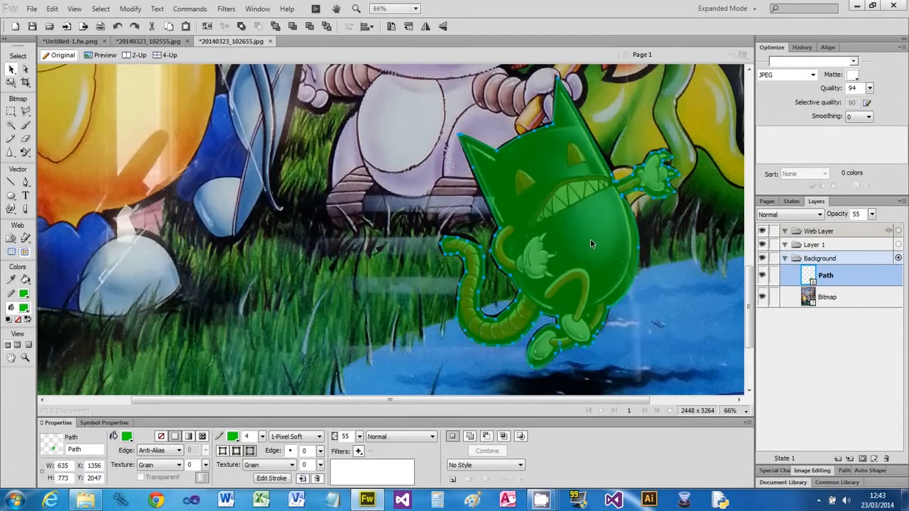
pyautogui.press('Delete')
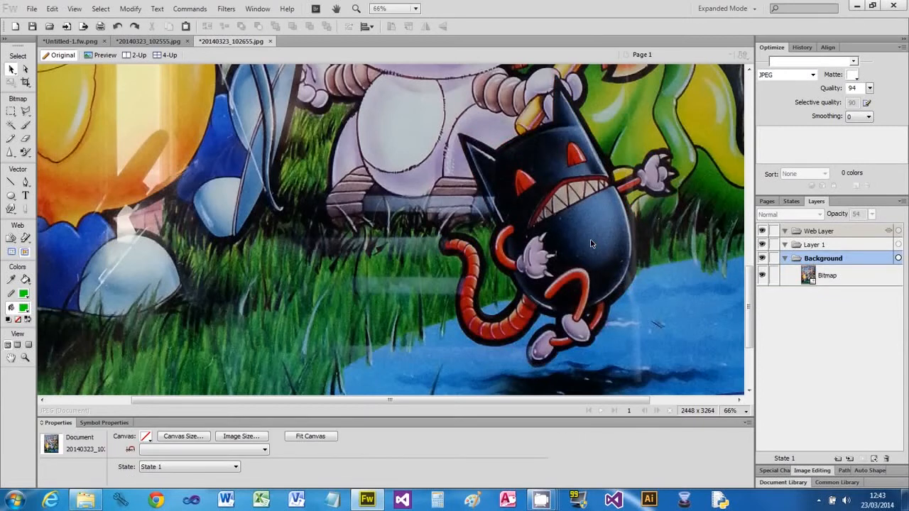
pyautogui.click(585, 235)
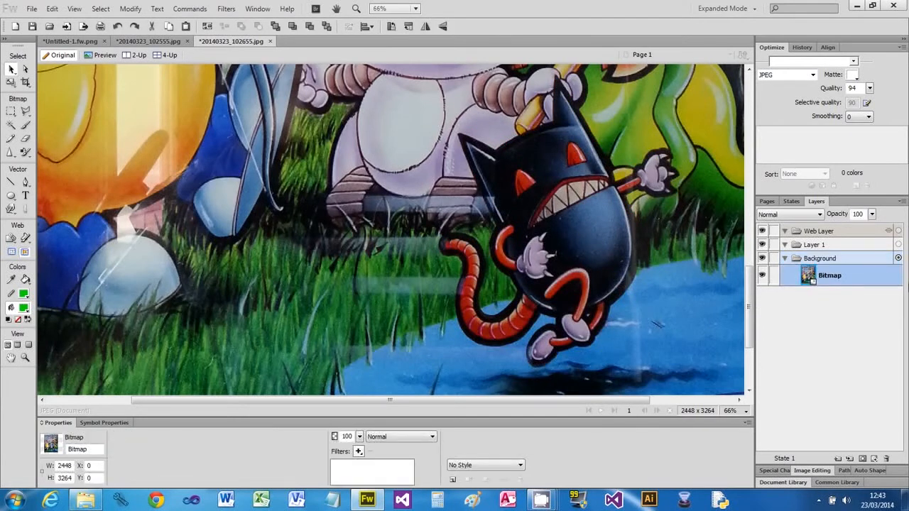
pyautogui.click(75, 9)
pyautogui.moveTo(54, 9)
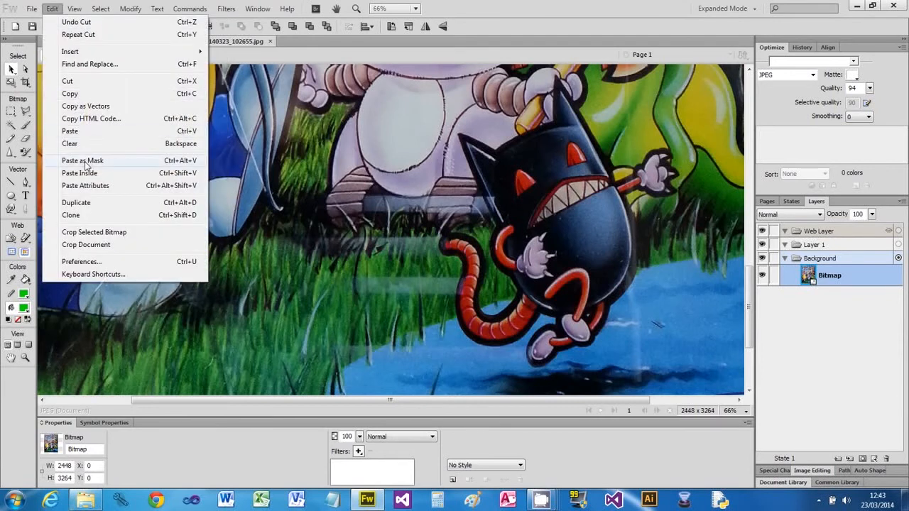
pyautogui.click(84, 162)
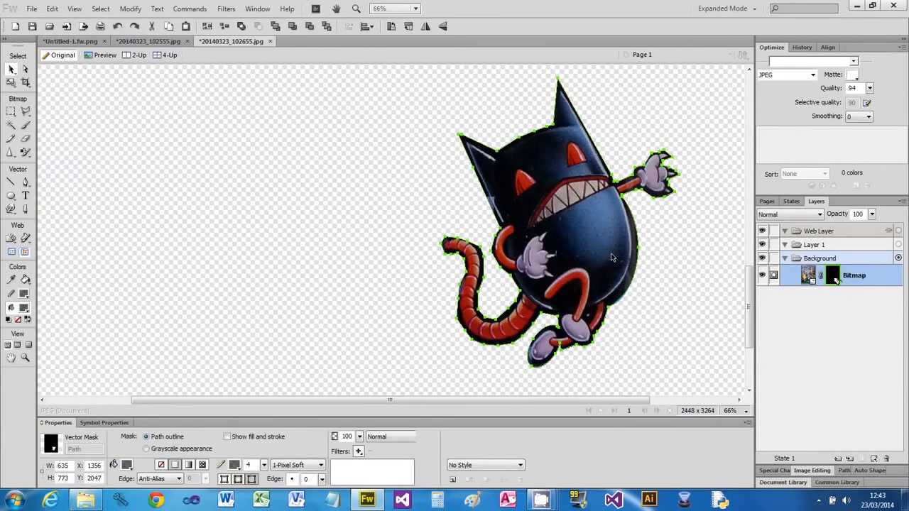
# Shift the masked cat toward the middle of the canvas and trim the canvas to it.
pyautogui.moveTo(602, 257); pyautogui.dragTo(508, 261)
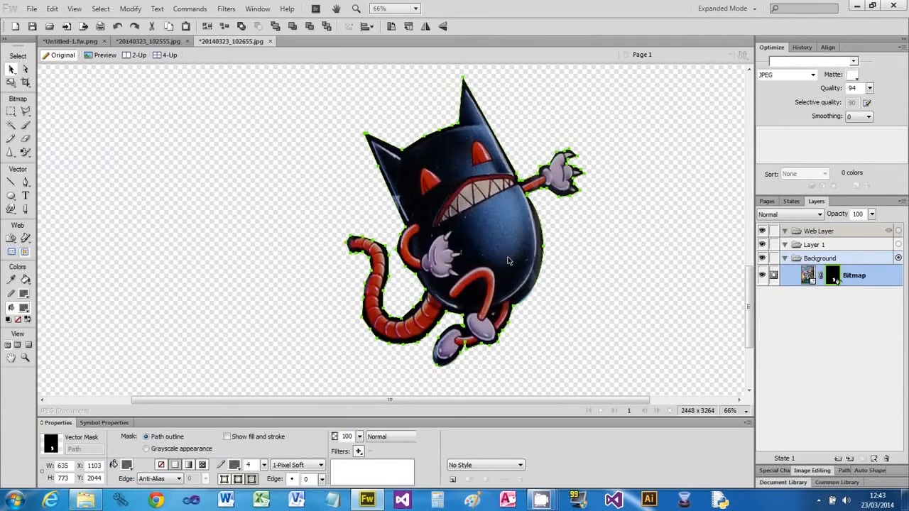
pyautogui.click(130, 8)
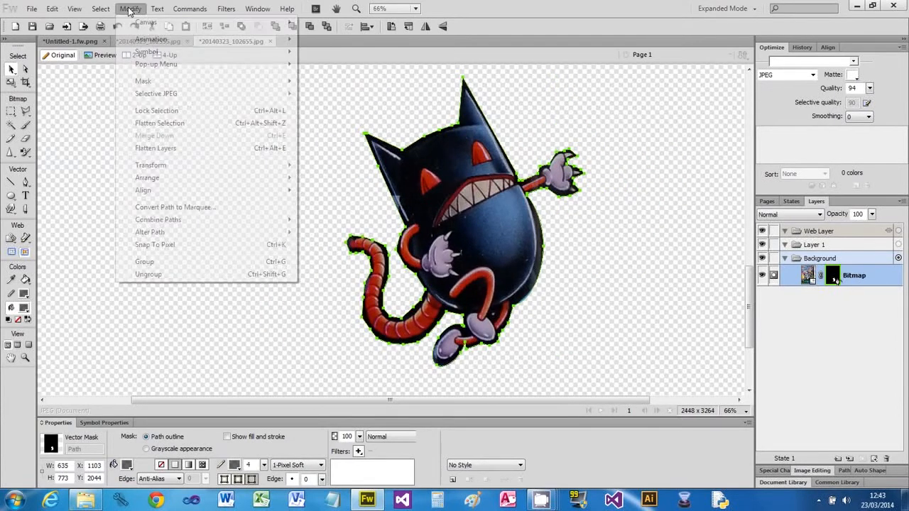
pyautogui.moveTo(147, 24)
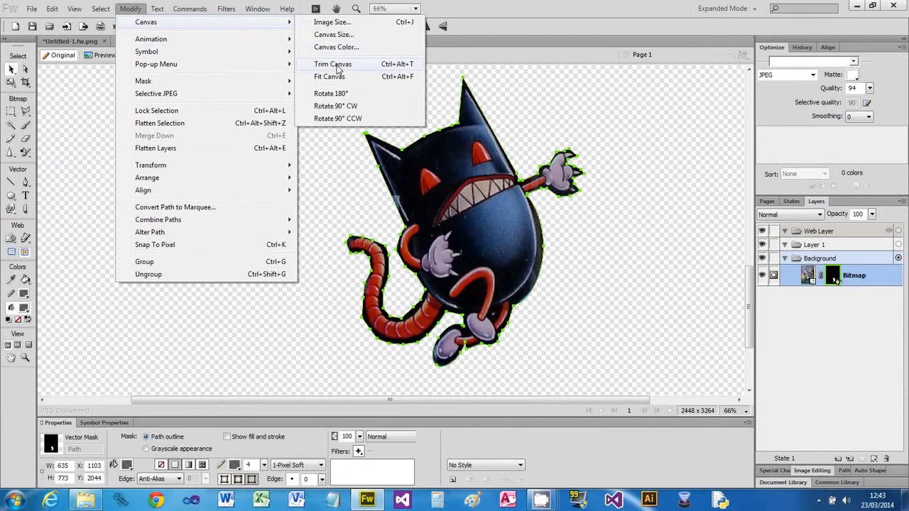
pyautogui.click(338, 65)
pyautogui.click(638, 248)
# Copy the masked cat into the "CAT and MOUSE" poster without resampling it.
pyautogui.click(396, 249)
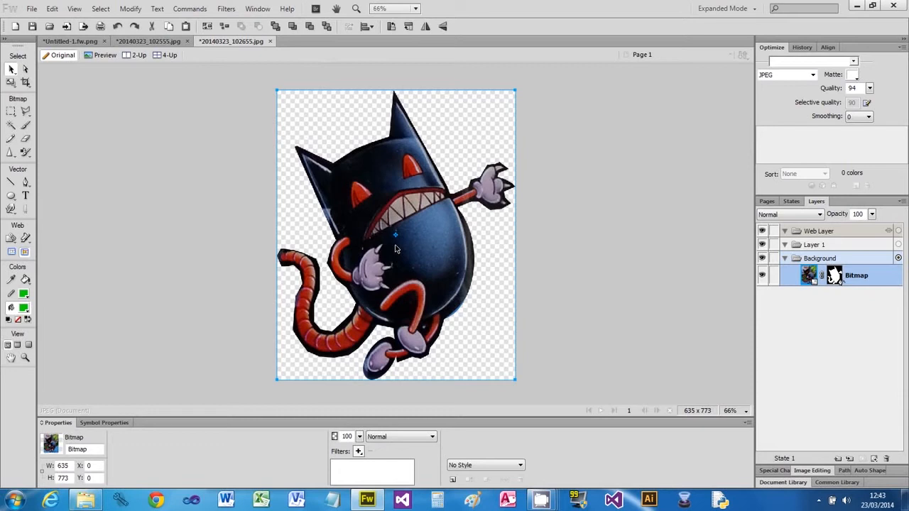
pyautogui.click(55, 40)
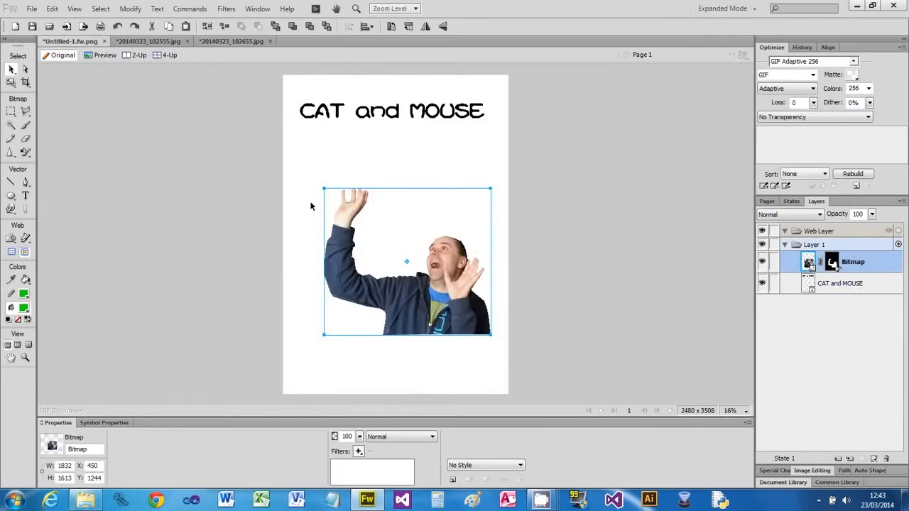
pyautogui.hotkey('ctrl', 'v')
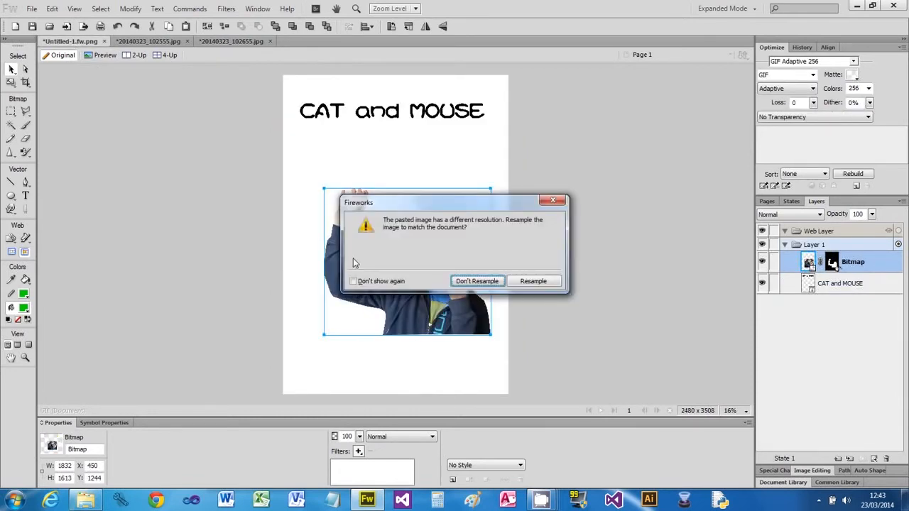
pyautogui.click(467, 283)
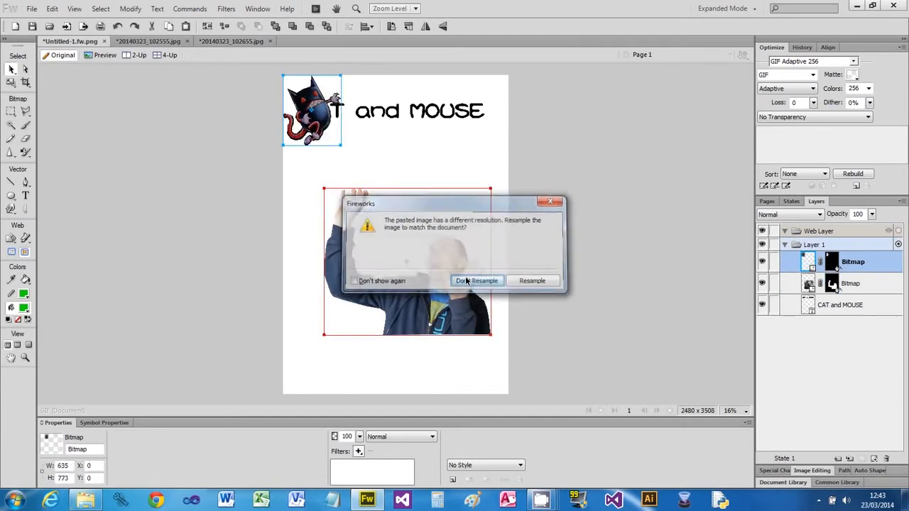
# Place the cat against the man's raised hand at about X 313, Y 906, shifting the man slightly down.
pyautogui.moveTo(321, 133); pyautogui.dragTo(341, 184)
pyautogui.moveTo(388, 258); pyautogui.dragTo(393, 266)
pyautogui.moveTo(337, 174); pyautogui.dragTo(347, 201)
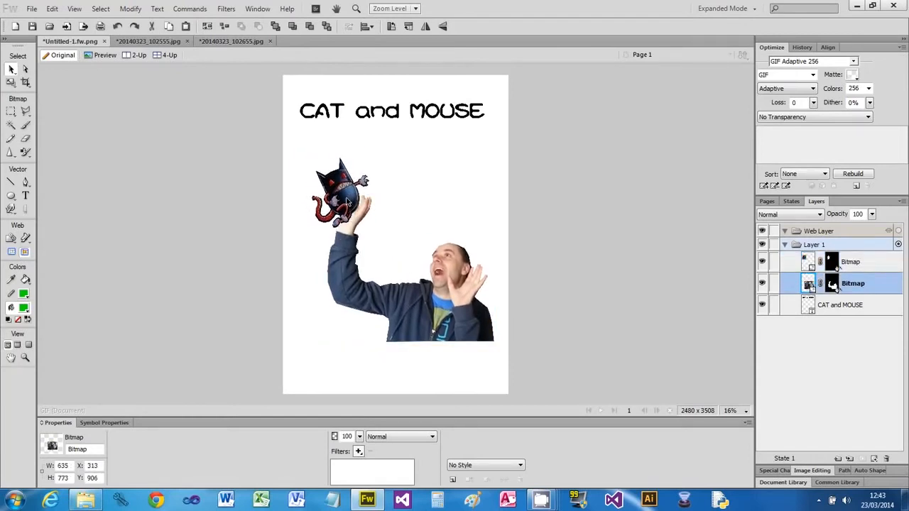
pyautogui.click(347, 203)
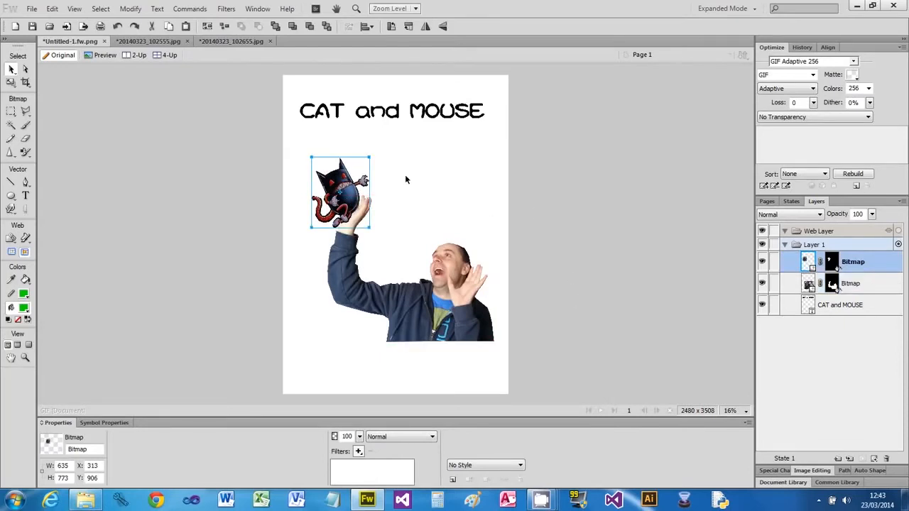
# Paste a second copy of the cat without resampling, place it beside the first one, and delete it.
pyautogui.hotkey('ctrl', 'v')
pyautogui.click(475, 284)
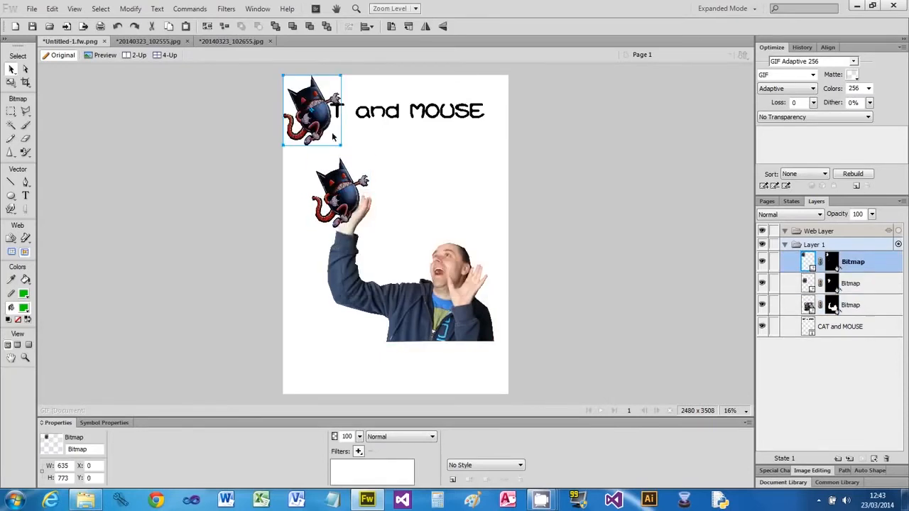
pyautogui.moveTo(332, 137); pyautogui.dragTo(419, 199)
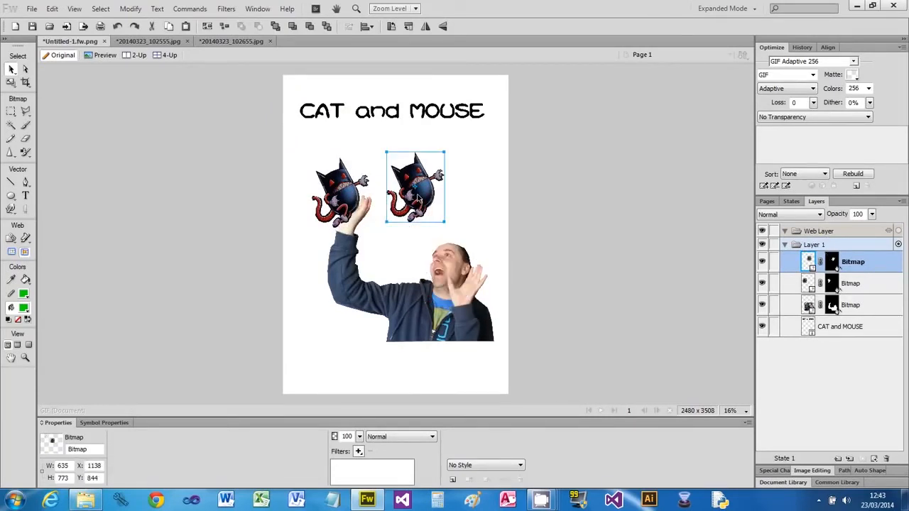
pyautogui.press('Delete')
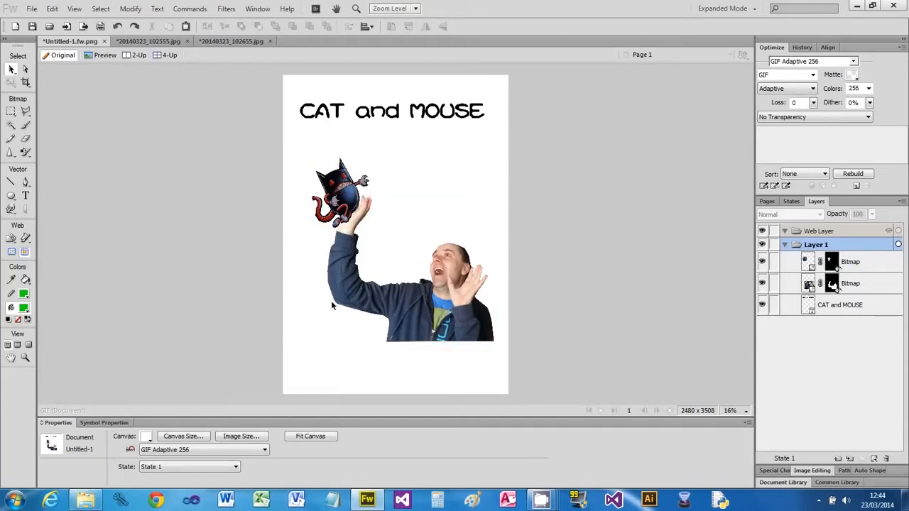
# Draw a rounded rectangle about 1850 by 2187 px over the cat and the man, with its opacity at 46.
pyautogui.click(12, 199)
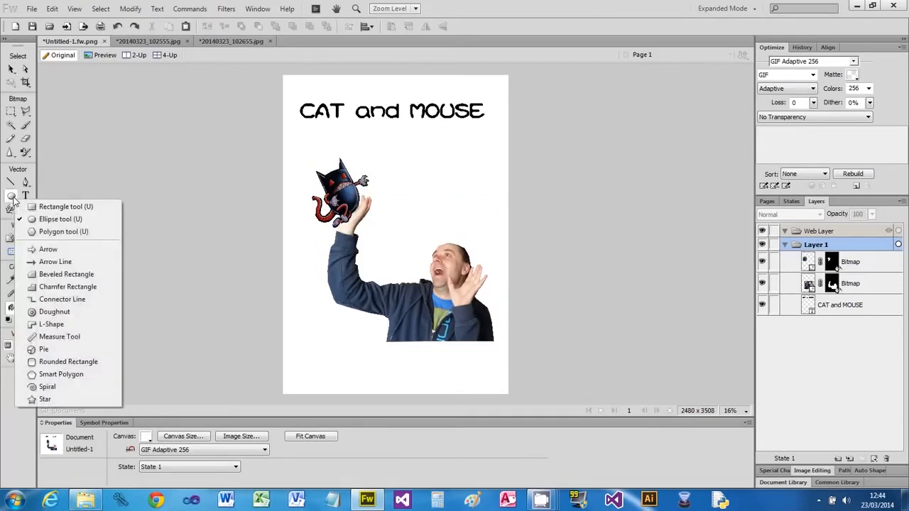
pyautogui.click(66, 364)
pyautogui.moveTo(322, 148); pyautogui.dragTo(485, 344)
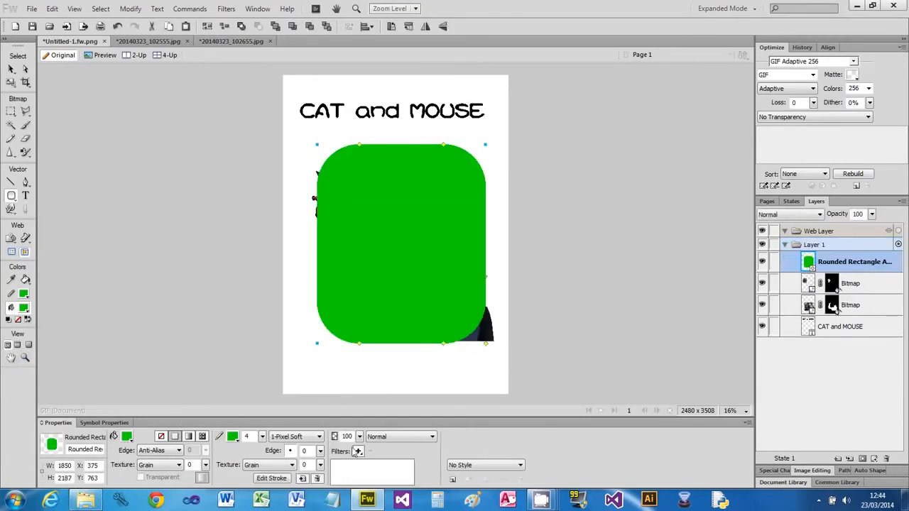
pyautogui.moveTo(359, 436); pyautogui.dragTo(364, 466)
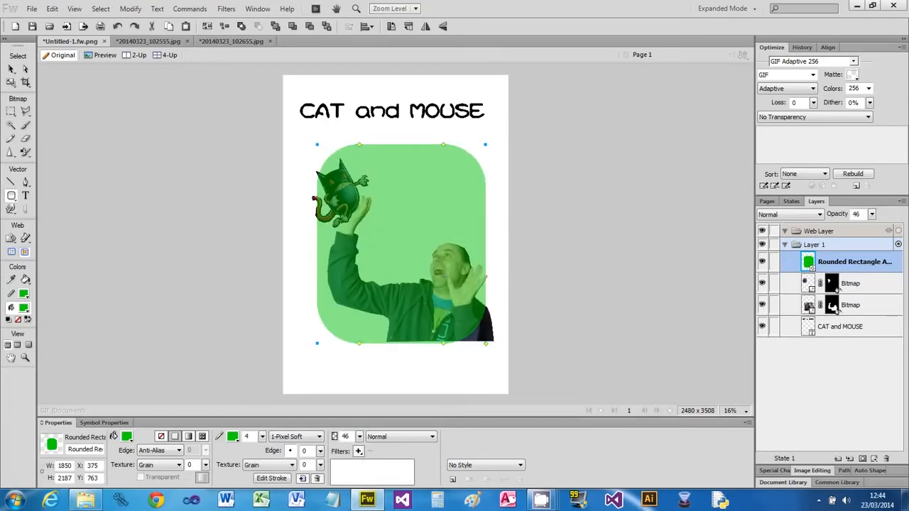
# Fill the rounded rectangle with blue and make its stroke transparent.
pyautogui.click(127, 436)
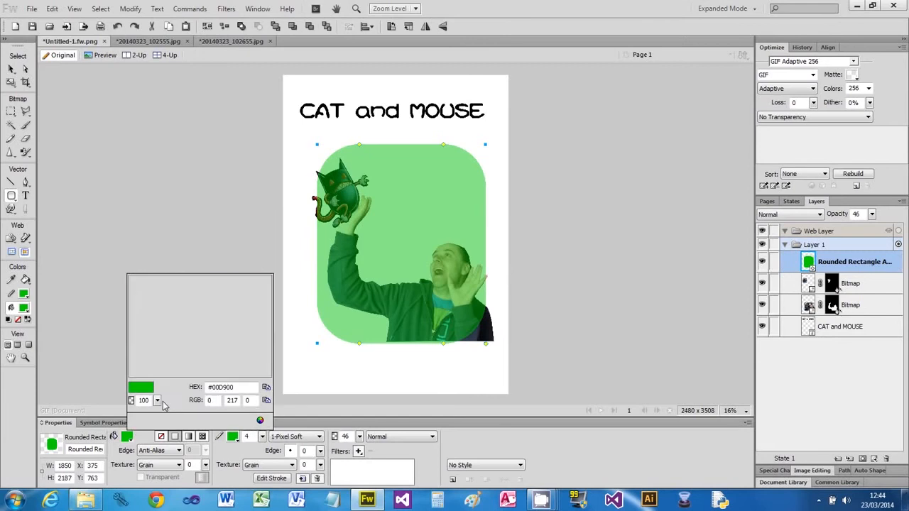
pyautogui.click(113, 436)
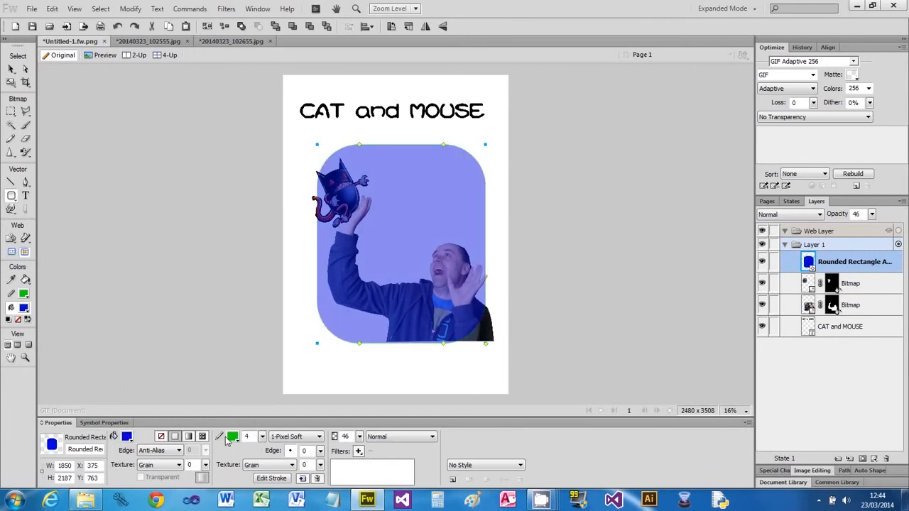
pyautogui.click(232, 436)
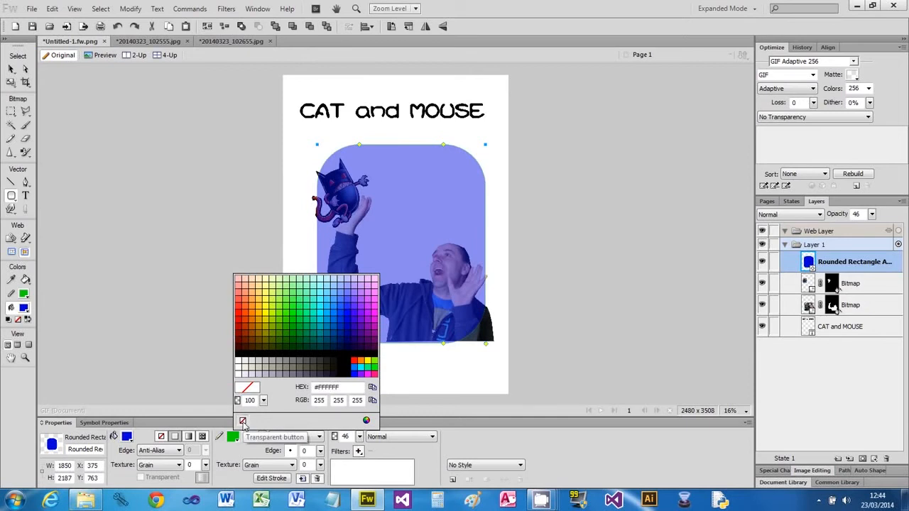
pyautogui.click(242, 421)
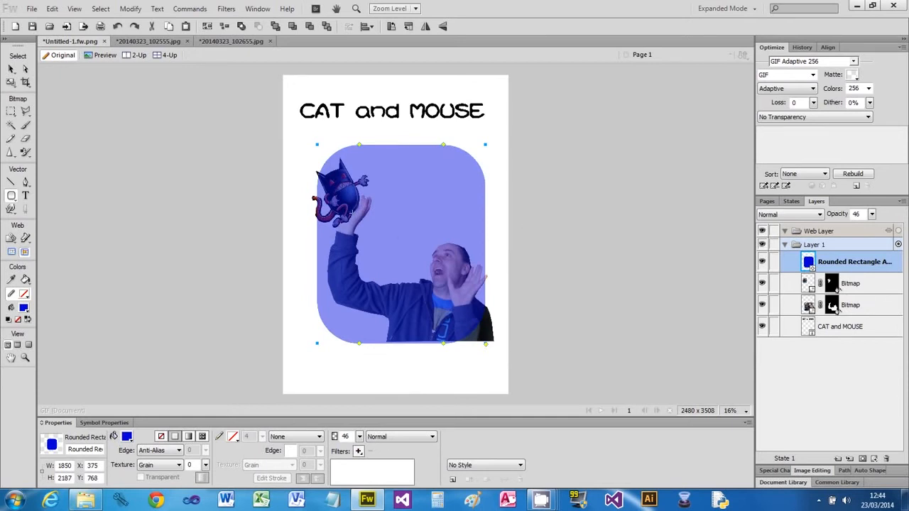
# Move the blue rounded rectangle to about X 406, Y 793, and delete it from the poster.
pyautogui.click(12, 69)
pyautogui.moveTo(401, 236)
pyautogui.mouseDown()
pyautogui.moveTo(401, 260)
pyautogui.moveTo(404, 231)
pyautogui.moveTo(405, 240)
pyautogui.mouseUp()
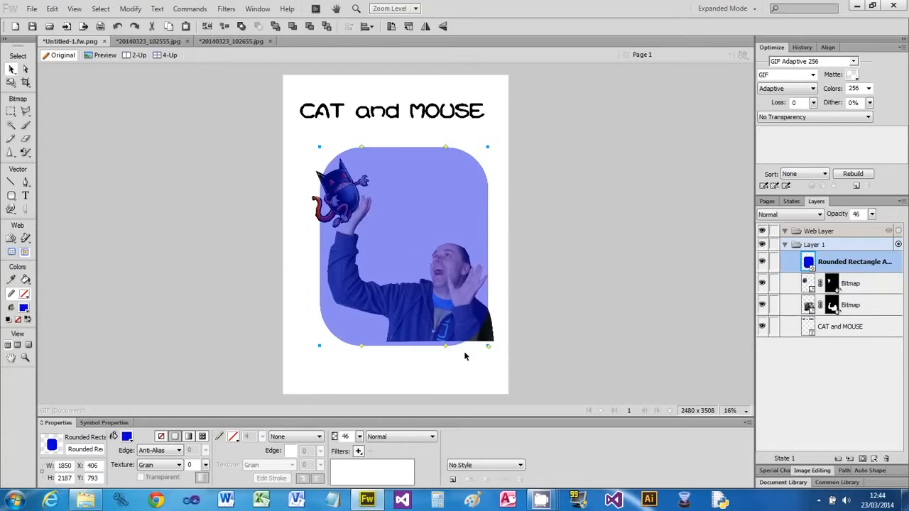
pyautogui.click(542, 344)
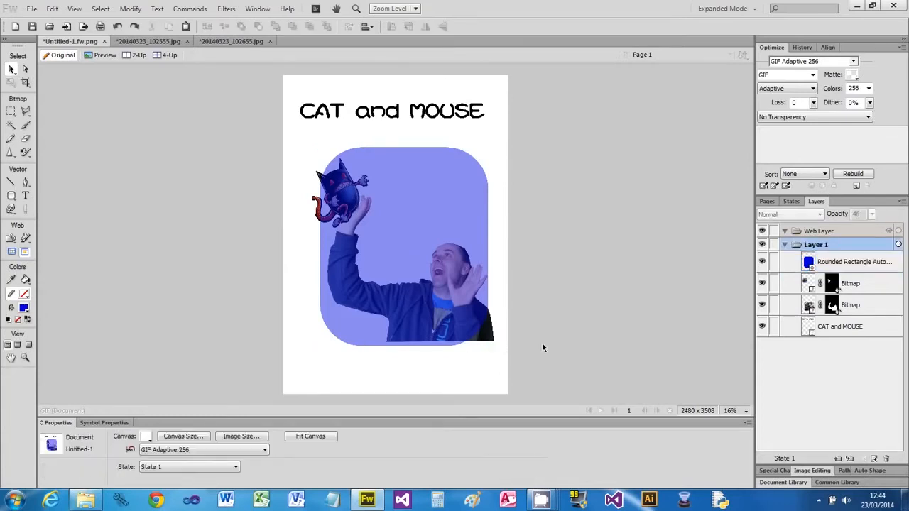
pyautogui.click(419, 247)
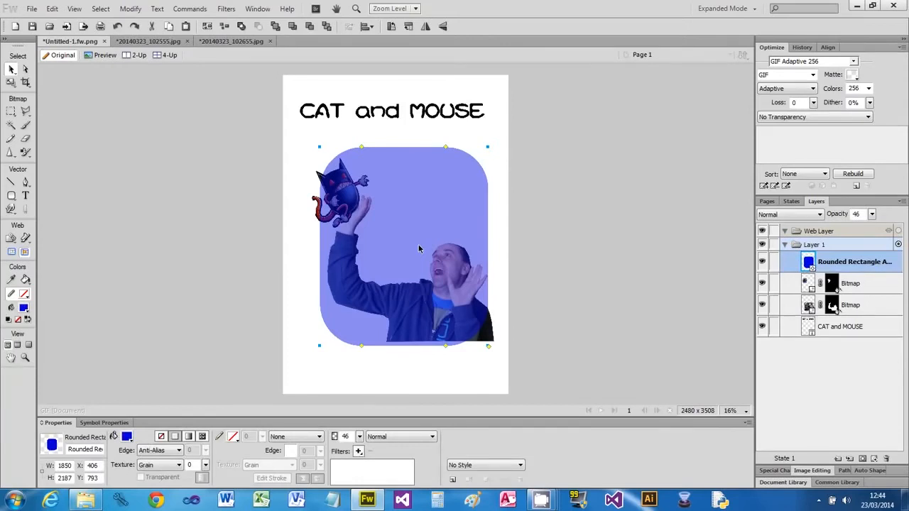
pyautogui.press('Delete')
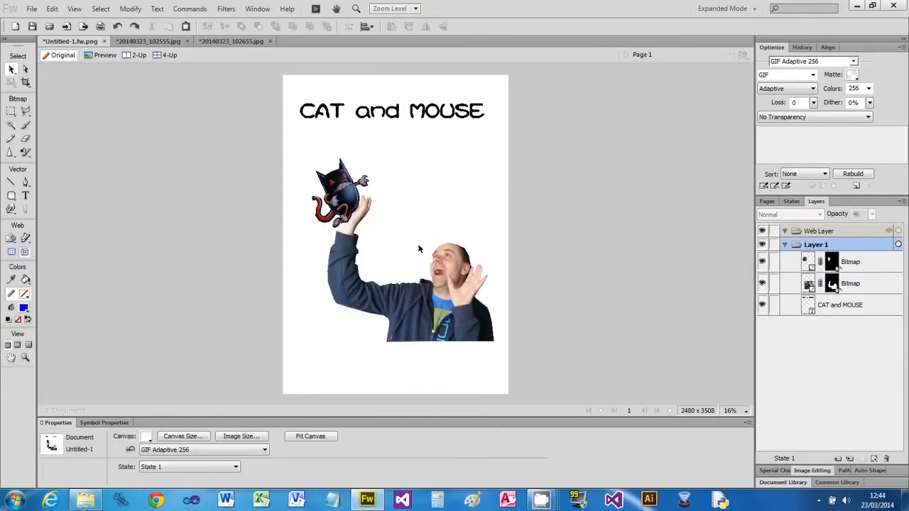
pyautogui.click(419, 249)
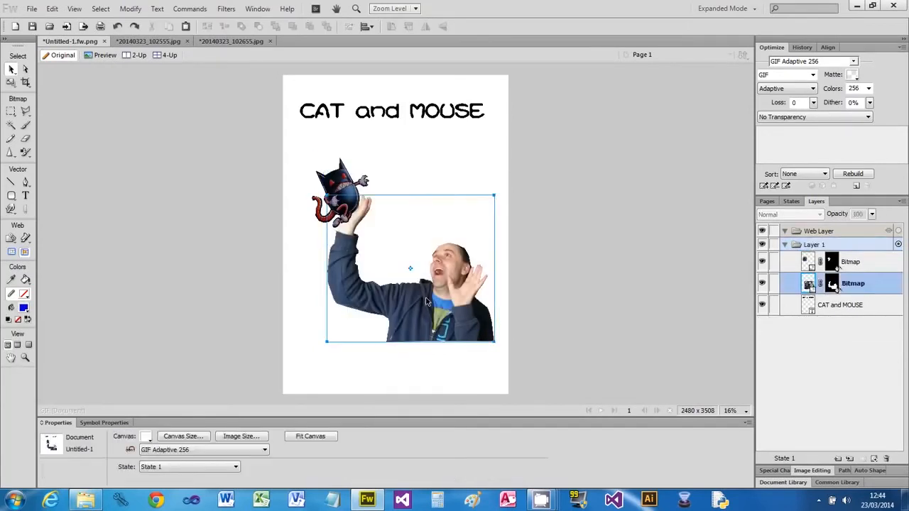
pyautogui.keyDown('shift'); pyautogui.click(343, 189); pyautogui.keyUp('shift')
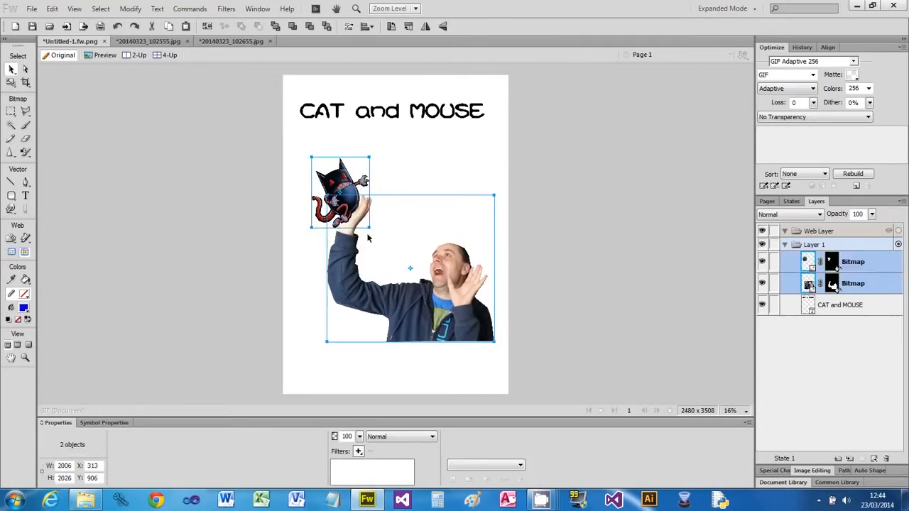
pyautogui.click(52, 9)
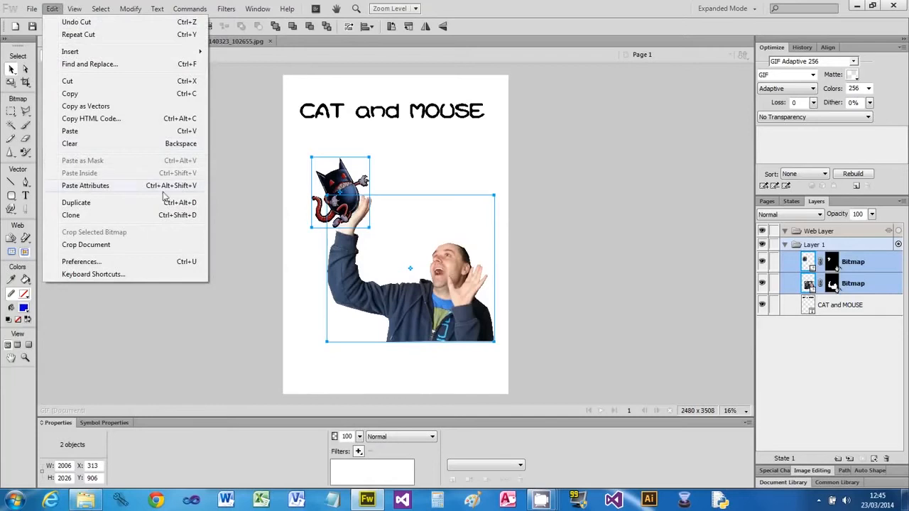
pyautogui.click(578, 260)
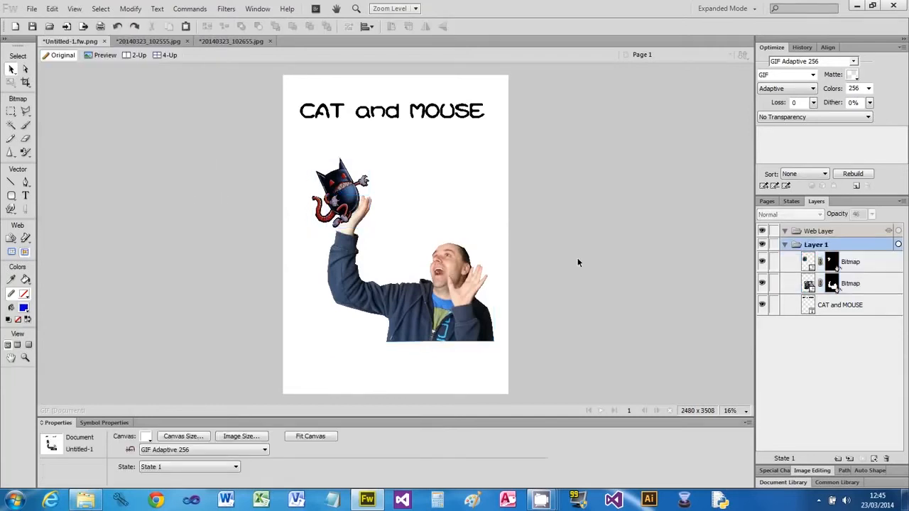
# Group the cat and the man's cut-out into one object.
pyautogui.click(338, 189)
pyautogui.keyDown('shift'); pyautogui.click(378, 255); pyautogui.keyUp('shift')
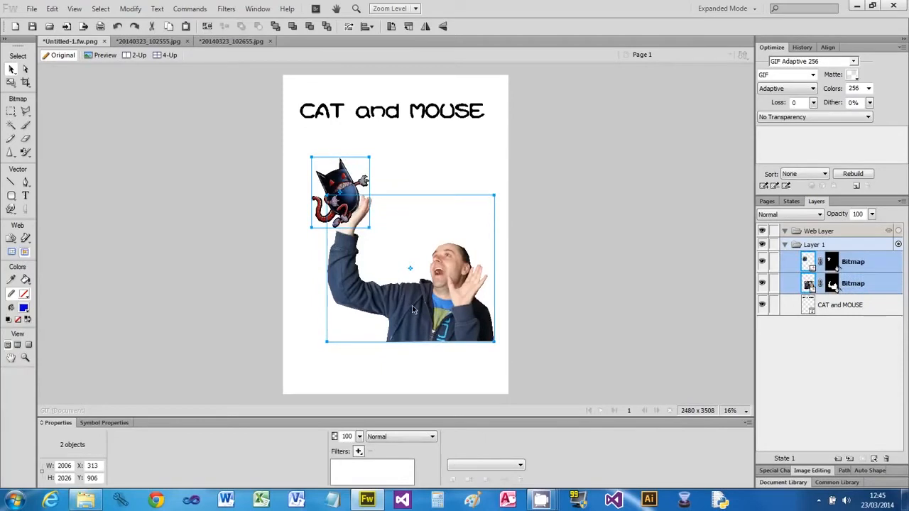
pyautogui.rightClick(419, 306)
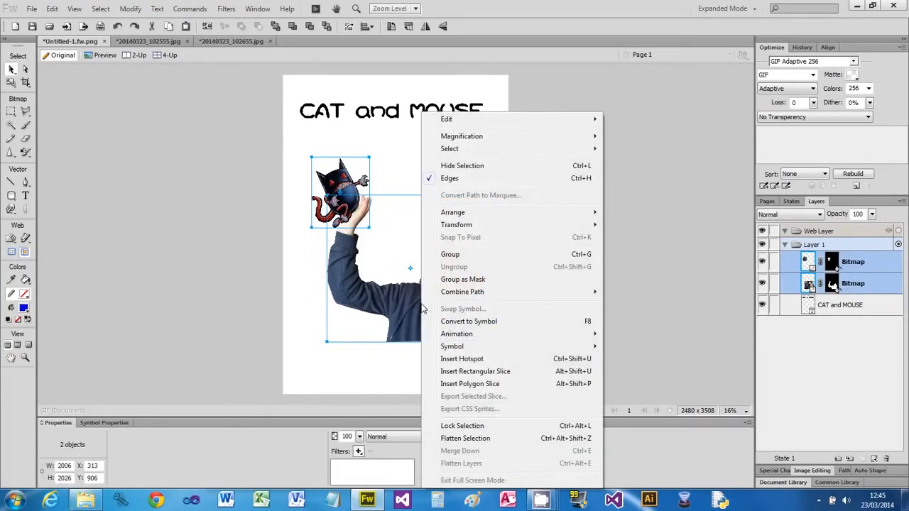
pyautogui.click(452, 255)
pyautogui.click(558, 304)
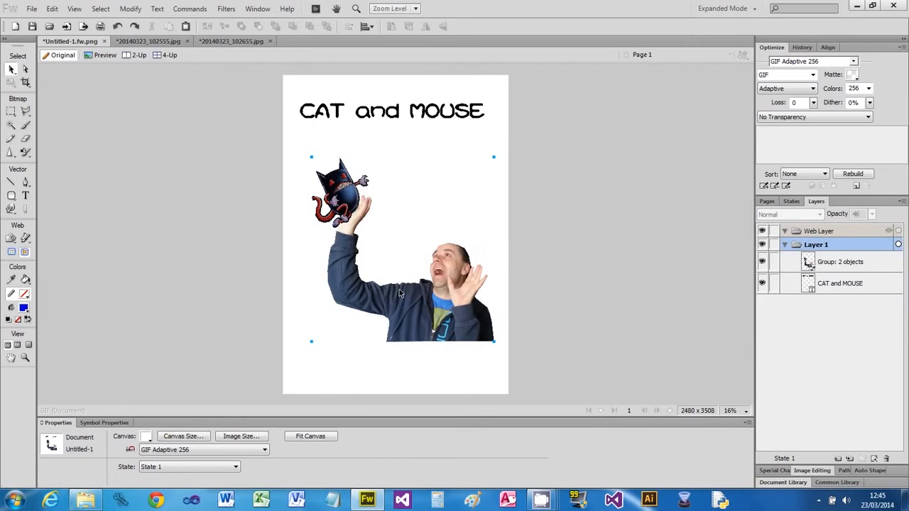
# Paste the cut rounded rectangle as a mask on the cat-and-man group and shift it to about X 399, Y 799.
pyautogui.click(399, 289)
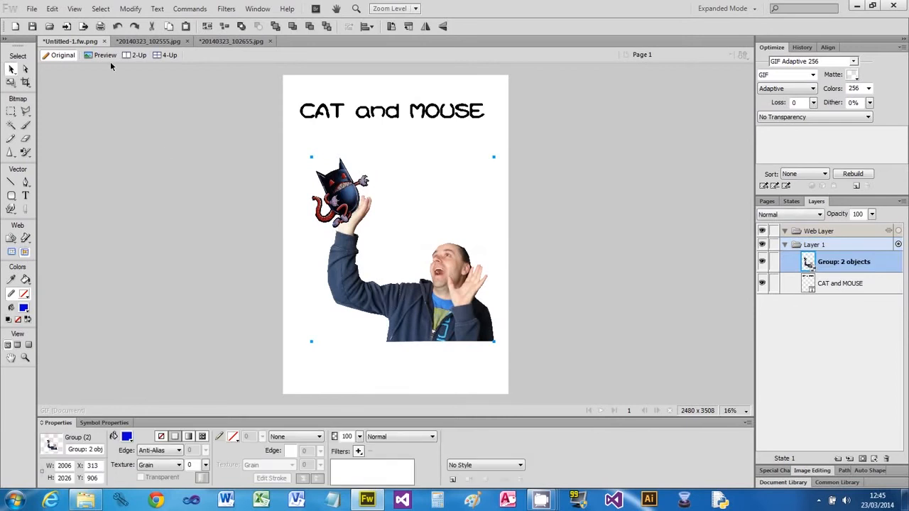
pyautogui.click(54, 9)
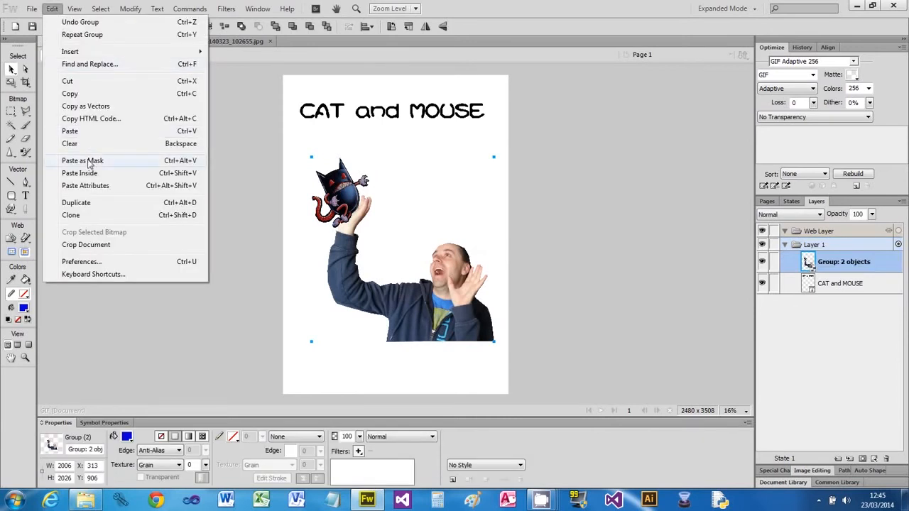
pyautogui.click(89, 163)
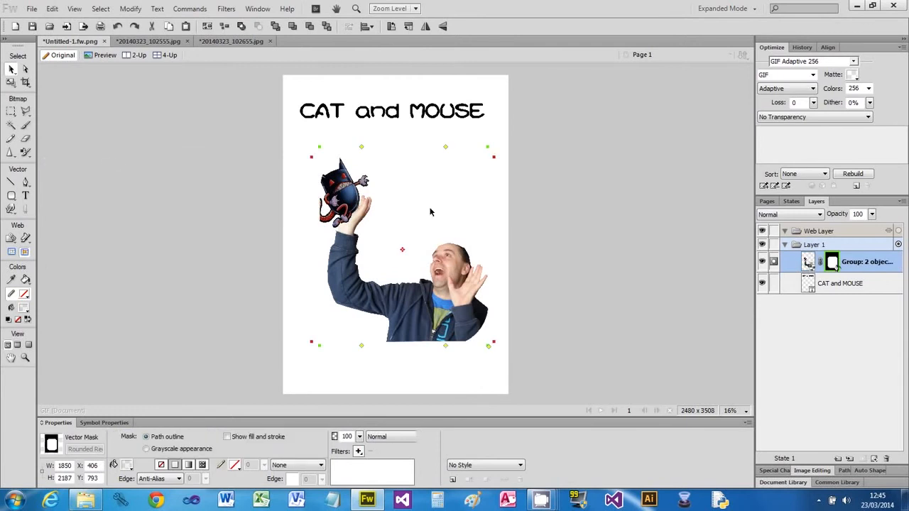
pyautogui.moveTo(410, 289); pyautogui.dragTo(409, 290)
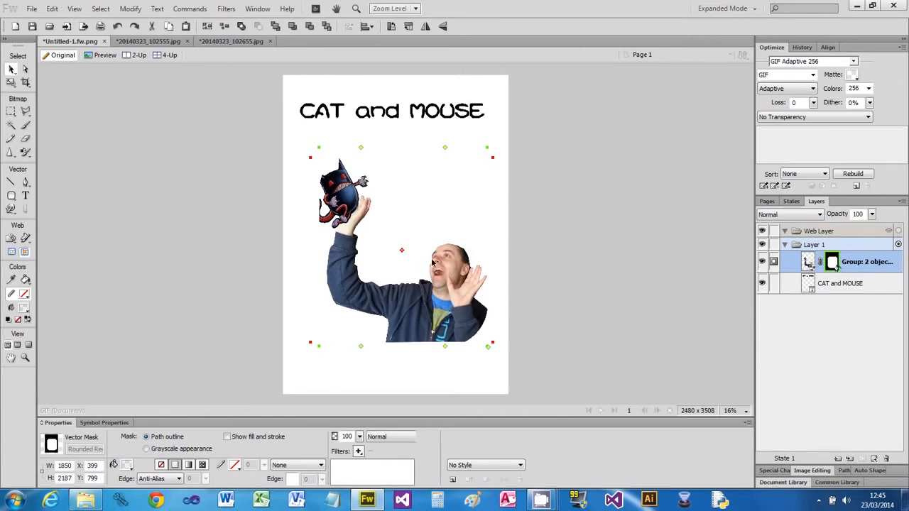
# Draw a blue rounded rectangle over the masked group, scale it to about 2075 by 2515 px and place it at about X 232, Y 616.
pyautogui.click(11, 197)
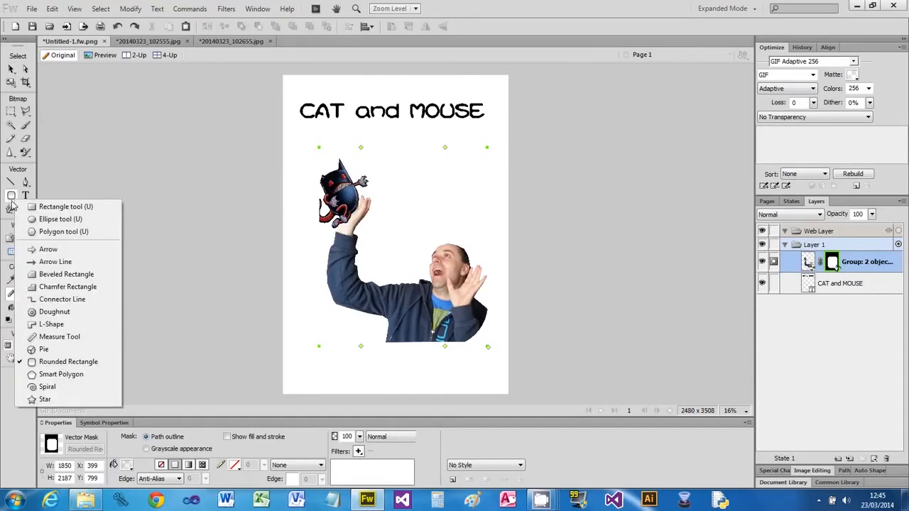
pyautogui.click(51, 362)
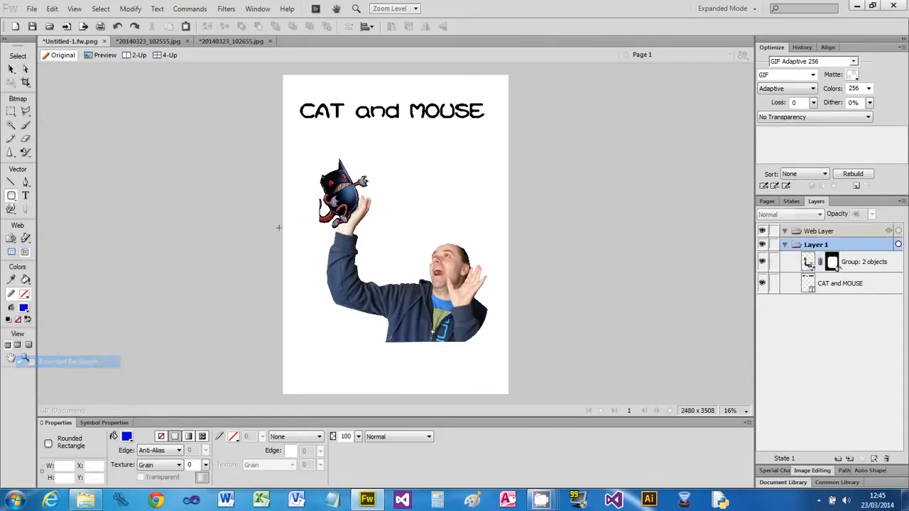
pyautogui.moveTo(319, 145); pyautogui.dragTo(495, 357)
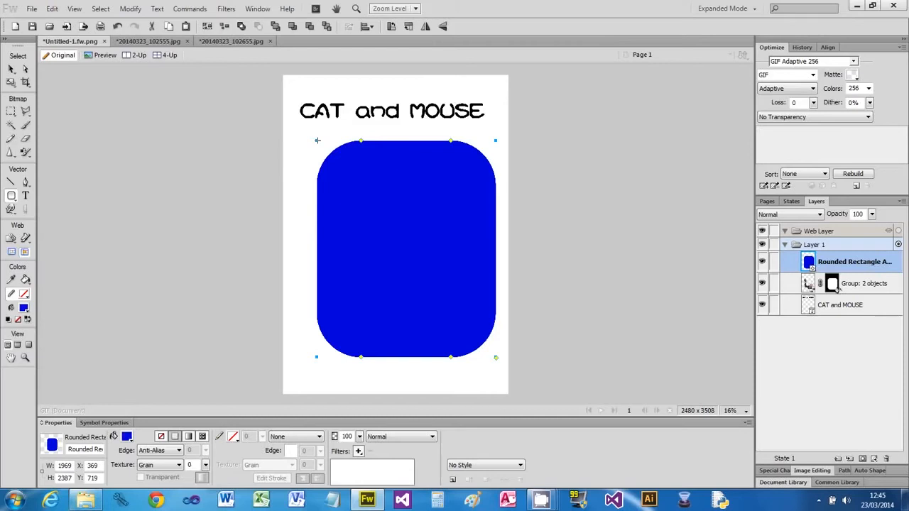
pyautogui.click(12, 69)
pyautogui.click(10, 81)
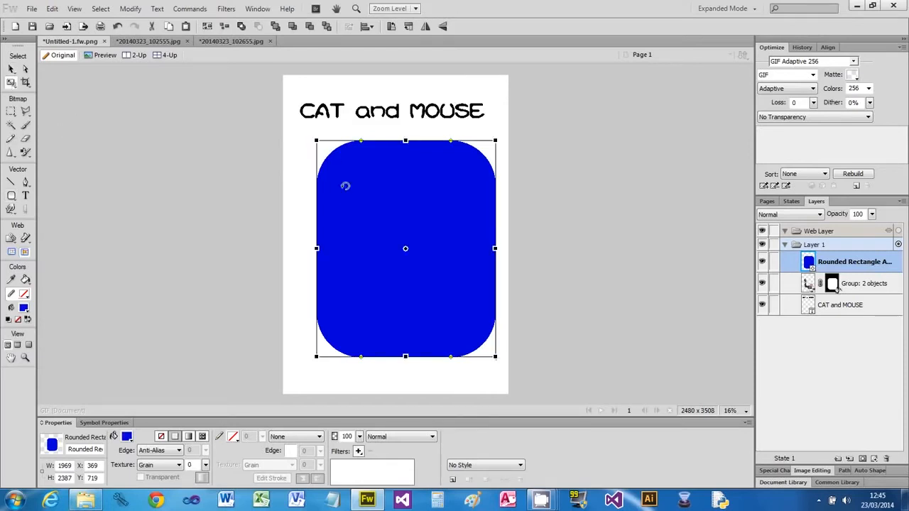
pyautogui.moveTo(316, 141); pyautogui.dragTo(304, 128)
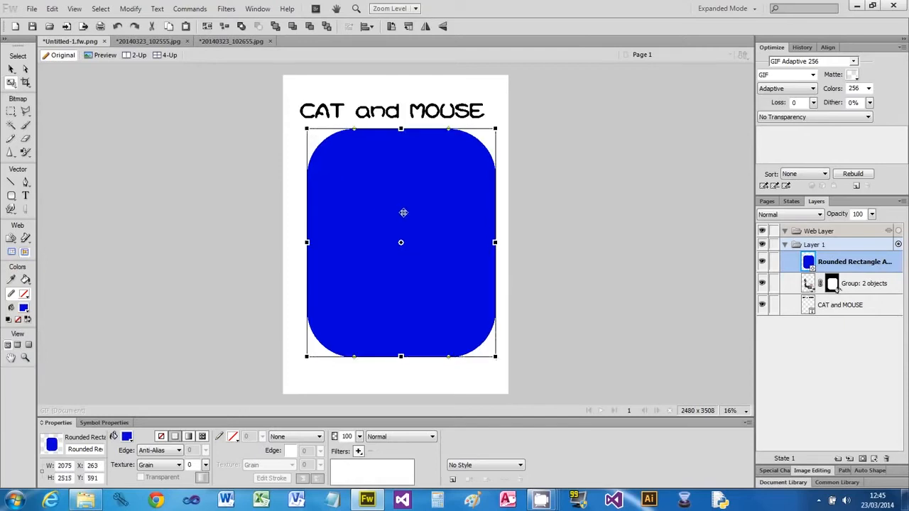
pyautogui.moveTo(400, 214); pyautogui.dragTo(398, 216)
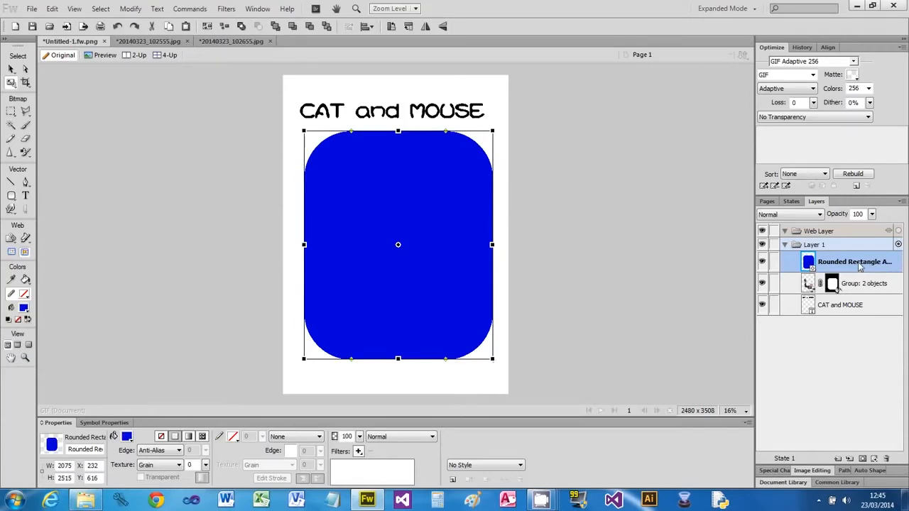
# Place the blue rounded rectangle beneath the group and the title in the layer order, and nudge it up to Y 612.
pyautogui.moveTo(854, 265); pyautogui.dragTo(853, 319)
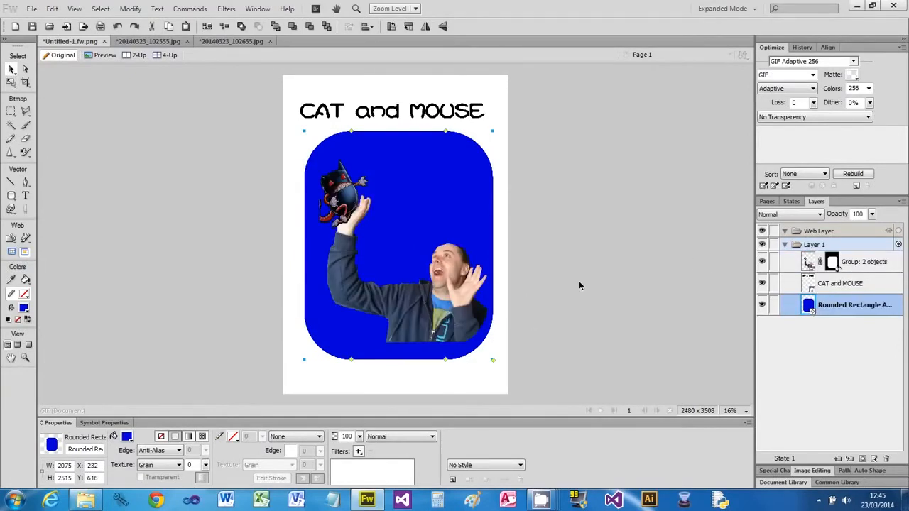
pyautogui.press('Up')
pyautogui.press('Up')
pyautogui.press('Up')
pyautogui.press('Up')
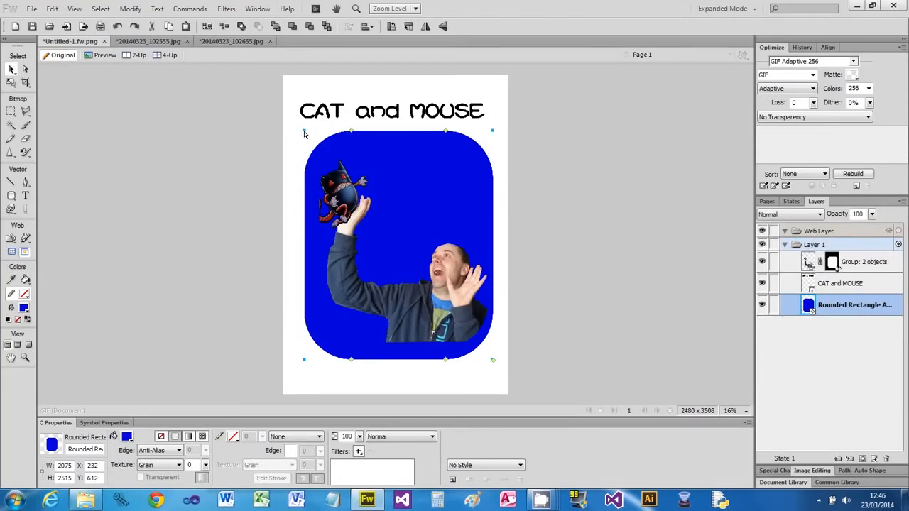
# Shrink the blue rounded rectangle to about 1804 by 2187 px.
pyautogui.click(11, 83)
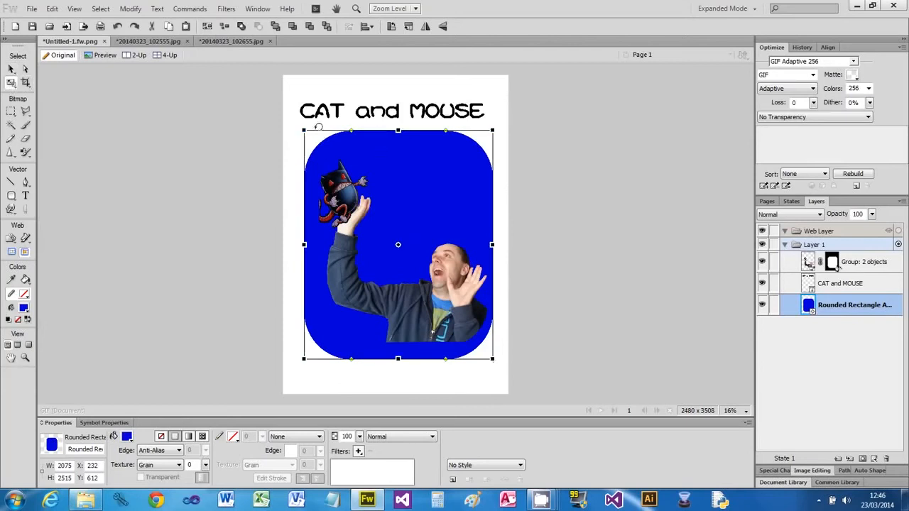
pyautogui.moveTo(304, 130); pyautogui.dragTo(328, 161)
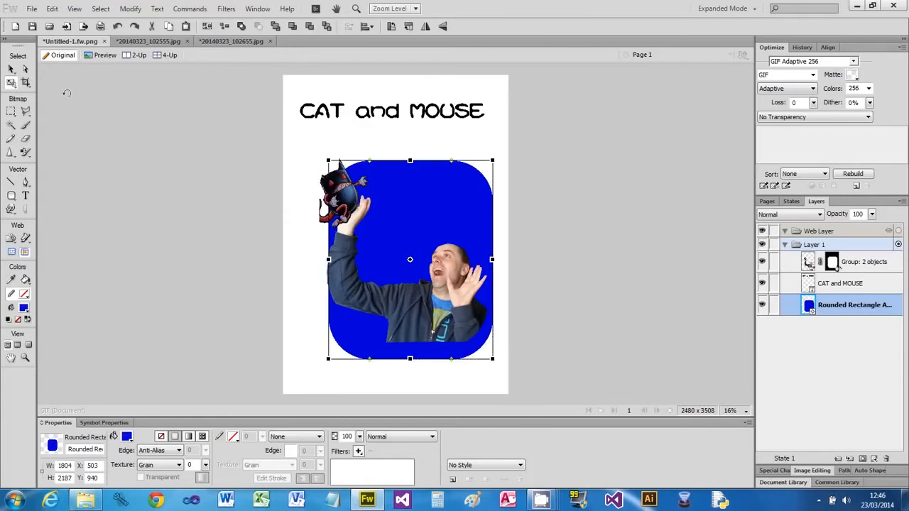
pyautogui.click(11, 69)
# Match the blue rounded rectangle to the group's size by setting its width to 2006 and its height to 2026.
pyautogui.click(446, 315)
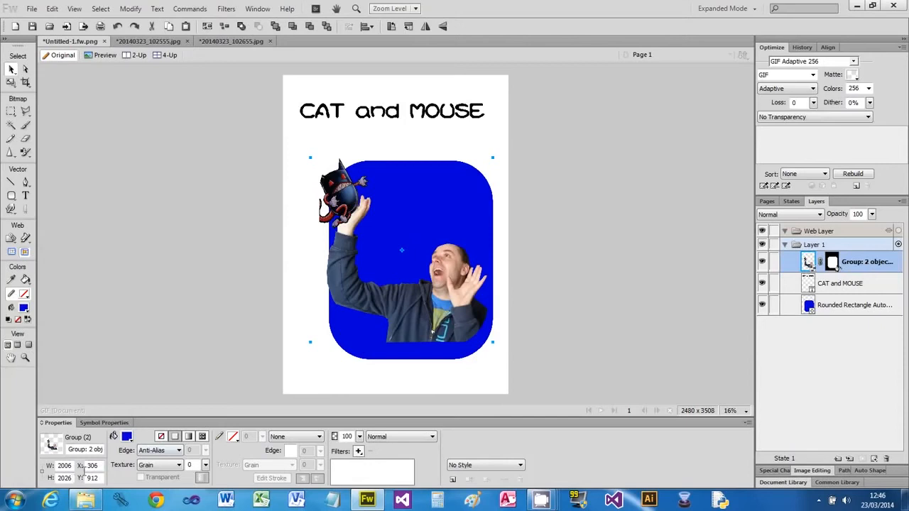
pyautogui.click(838, 309)
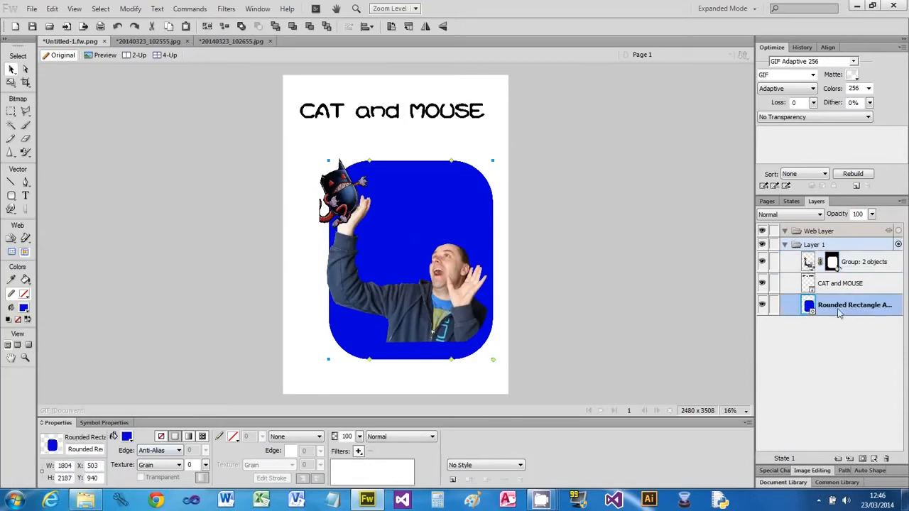
pyautogui.doubleClick(73, 465)
pyautogui.write('2006')
pyautogui.press('Tab')
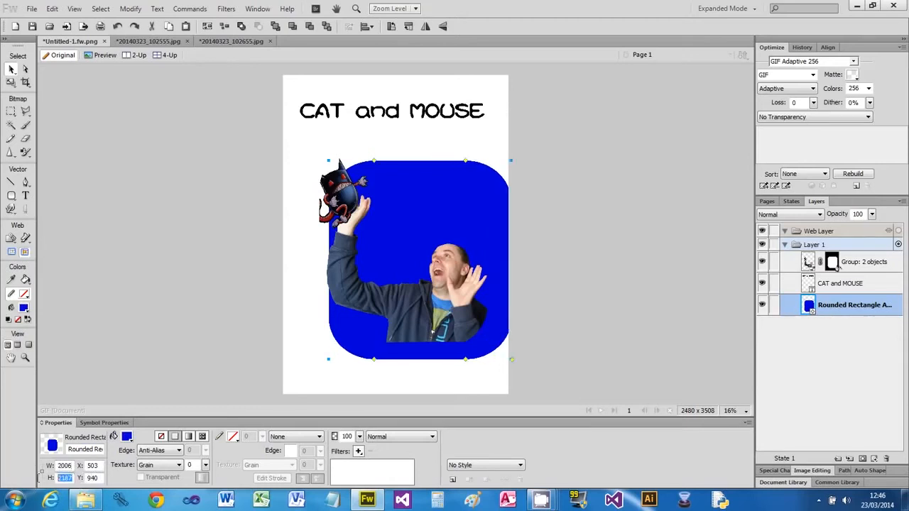
pyautogui.write('2026')
pyautogui.press('Tab')
pyautogui.press('Return')
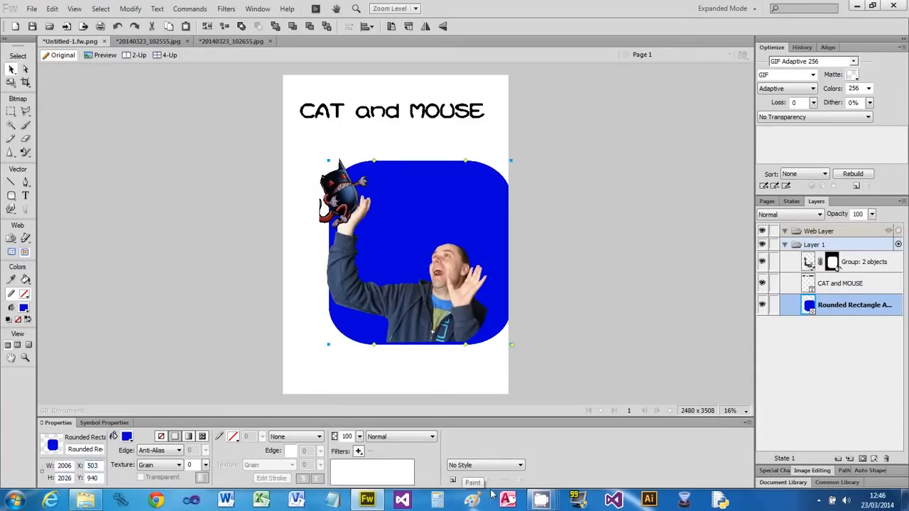
# Reposition the blue rounded rectangle behind the cat and the man, ending at about X 395, Y 814.
pyautogui.moveTo(465, 215)
pyautogui.mouseDown()
pyautogui.moveTo(445, 211)
pyautogui.moveTo(447, 222)
pyautogui.moveTo(455, 217)
pyautogui.mouseUp()
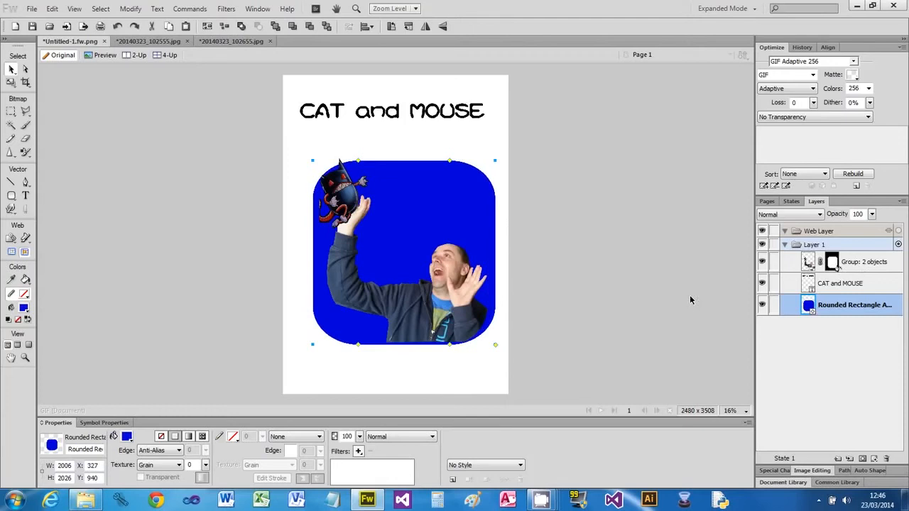
pyautogui.click(866, 275)
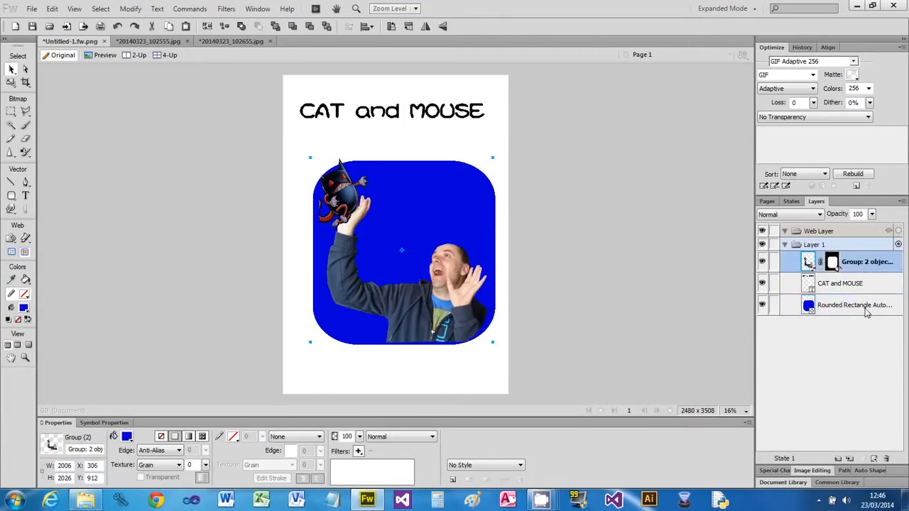
pyautogui.click(866, 304)
pyautogui.moveTo(454, 233); pyautogui.dragTo(463, 220)
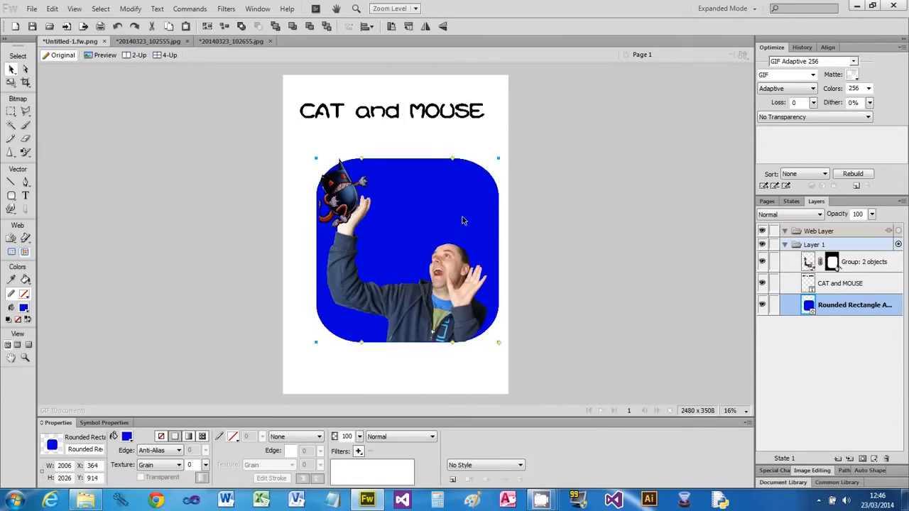
pyautogui.moveTo(461, 221); pyautogui.dragTo(464, 206)
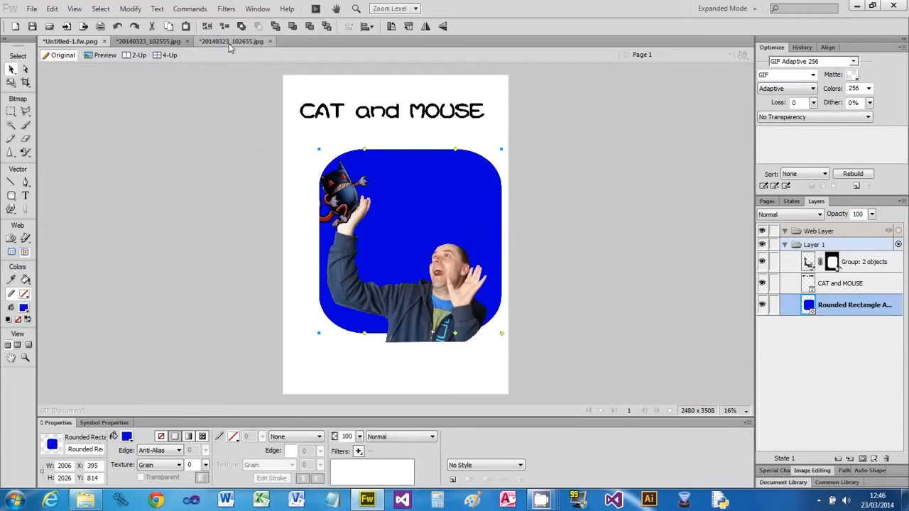
pyautogui.click(345, 198)
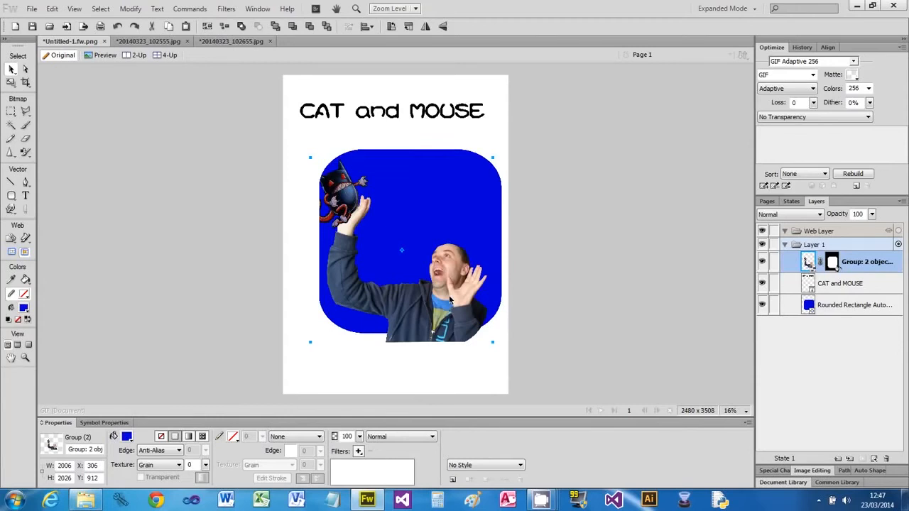
# Undo the background rectangle, the mask, the grouping and the earlier deletion to restore the semi-transparent blue rounded rectangle over the separate cat and man.
pyautogui.hotkey('ctrl', 'z')
pyautogui.hotkey('ctrl', 'z')
pyautogui.hotkey('ctrl', 'z')
pyautogui.hotkey('ctrl', 'z')
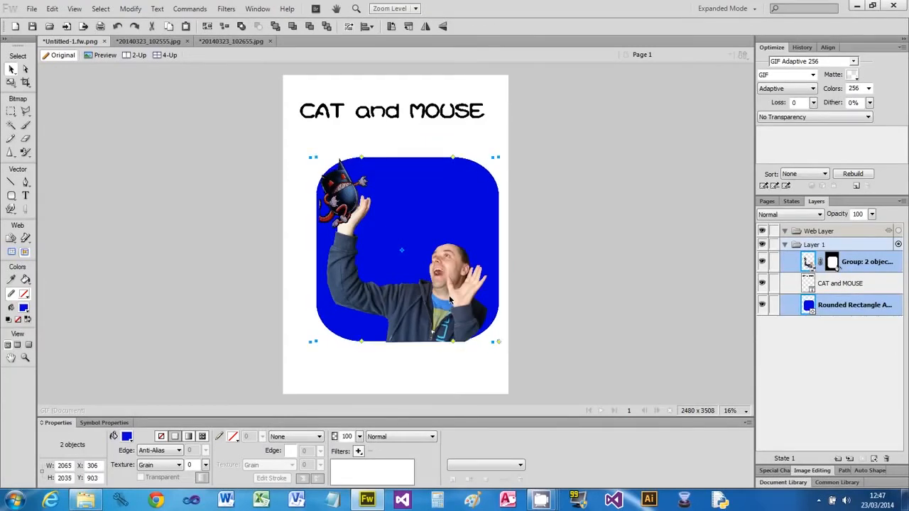
pyautogui.hotkey('ctrl', 'z')
pyautogui.hotkey('ctrl', 'z')
pyautogui.hotkey('ctrl', 'z')
pyautogui.hotkey('ctrl', 'z')
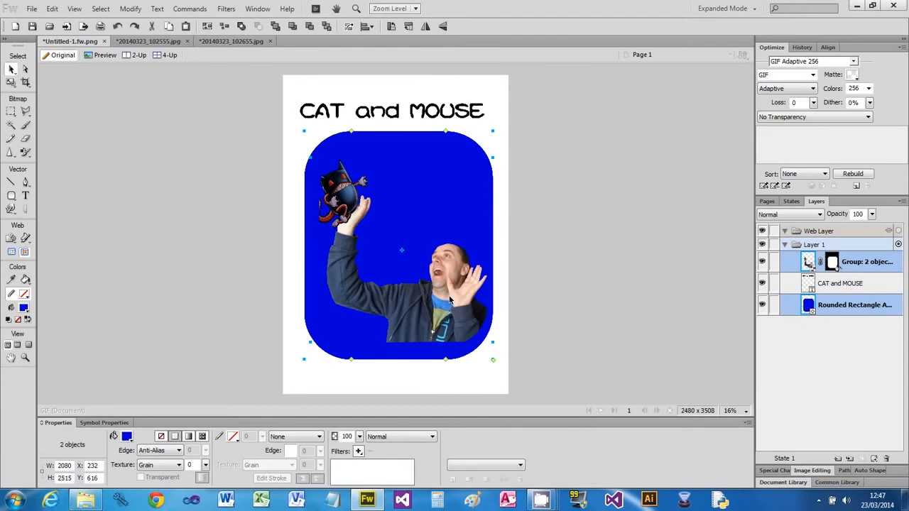
pyautogui.hotkey('ctrl', 'z')
pyautogui.hotkey('ctrl', 'z')
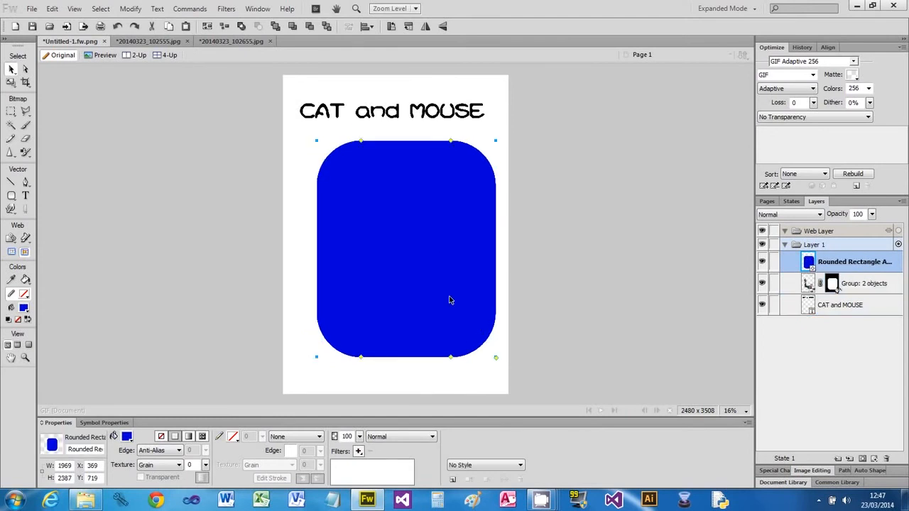
pyautogui.hotkey('ctrl', 'z')
pyautogui.hotkey('ctrl', 'z')
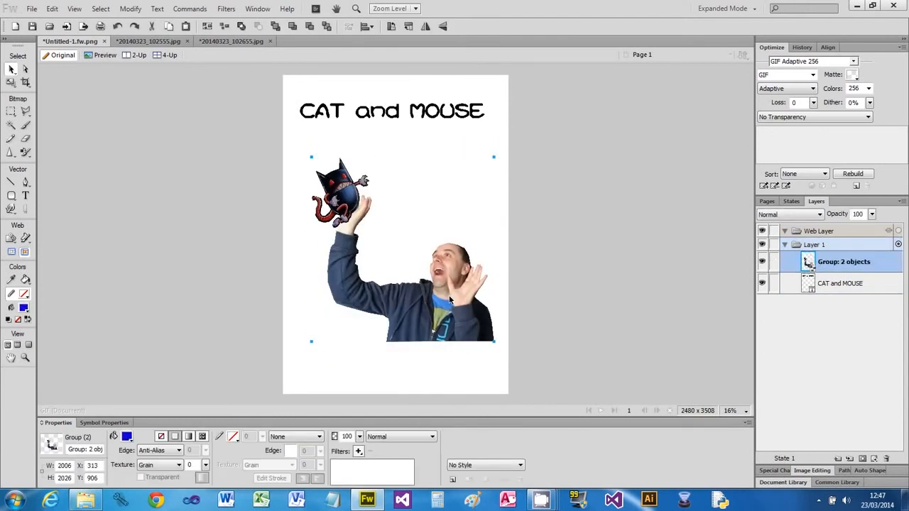
pyautogui.hotkey('ctrl', 'z')
pyautogui.hotkey('ctrl', 'z')
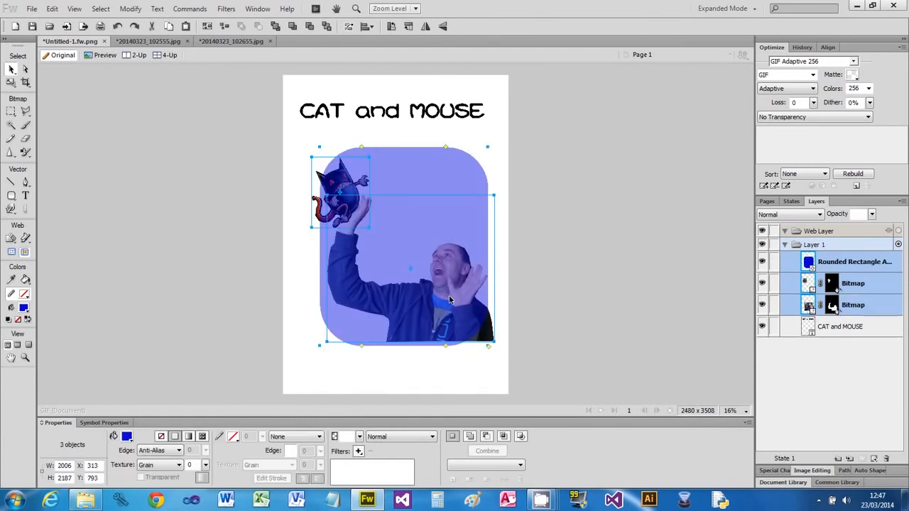
# Paste a copy of the blue rounded rectangle and move it down over the page's lower edge, below the man.
pyautogui.click(597, 285)
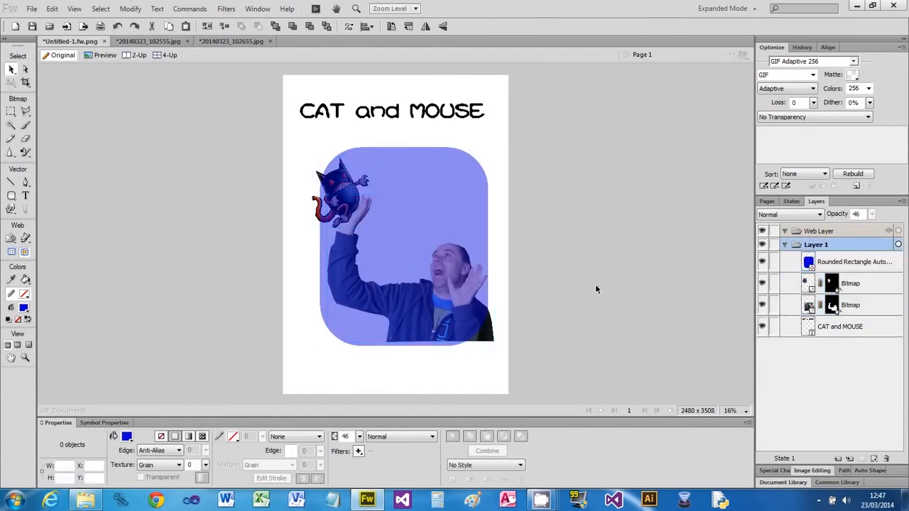
pyautogui.click(428, 181)
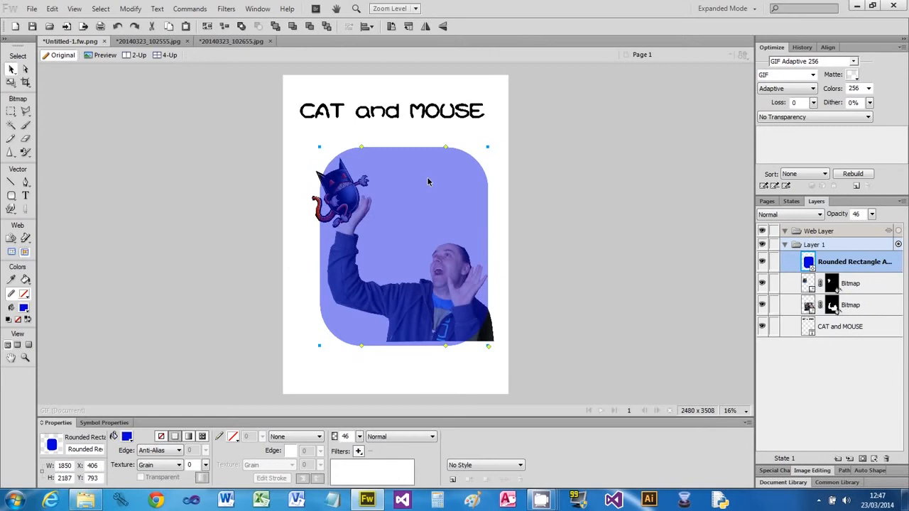
pyautogui.hotkey('ctrl', 'v')
pyautogui.moveTo(420, 199); pyautogui.dragTo(441, 408)
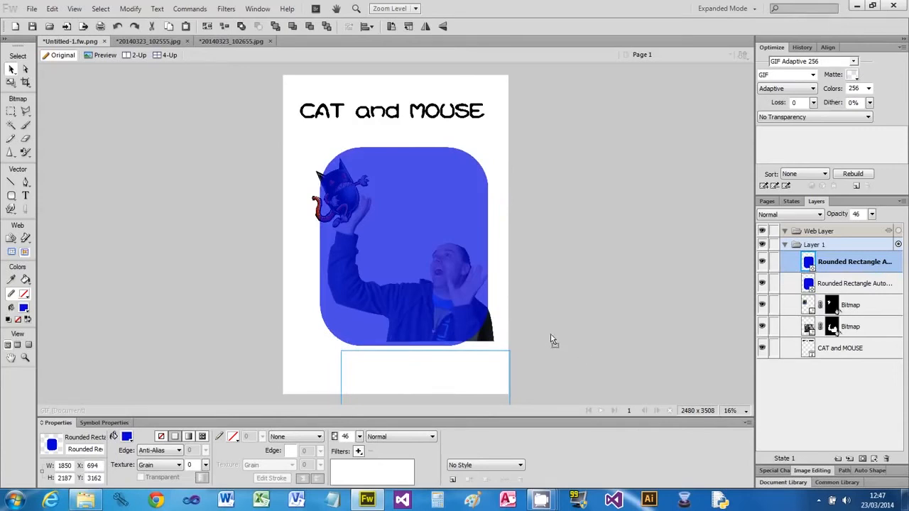
pyautogui.click(544, 183)
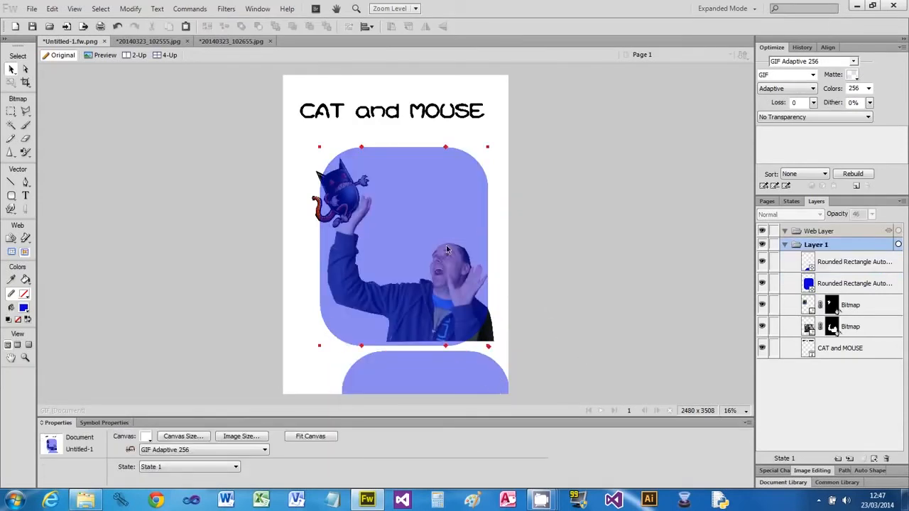
# Move the cat off the rounded rectangle to the page's left edge, at about X -294, Y 1058.
pyautogui.click(319, 215)
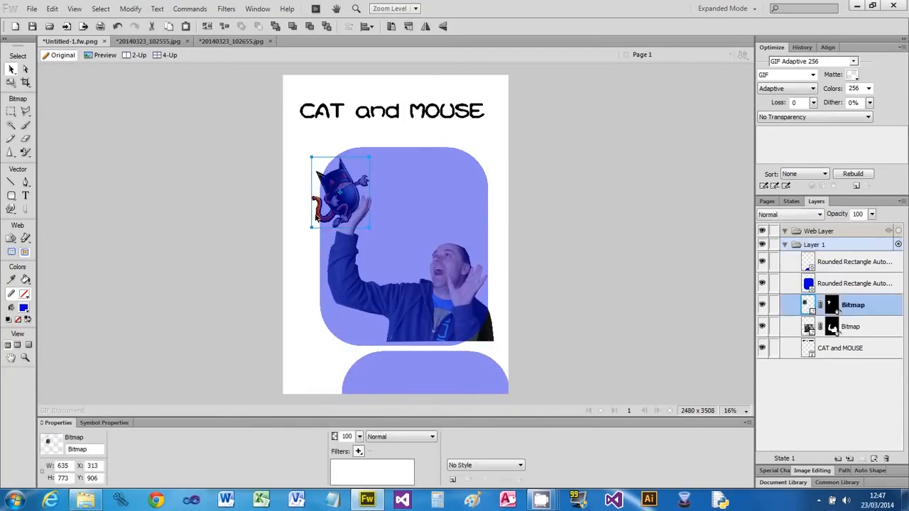
pyautogui.moveTo(319, 212); pyautogui.dragTo(263, 227)
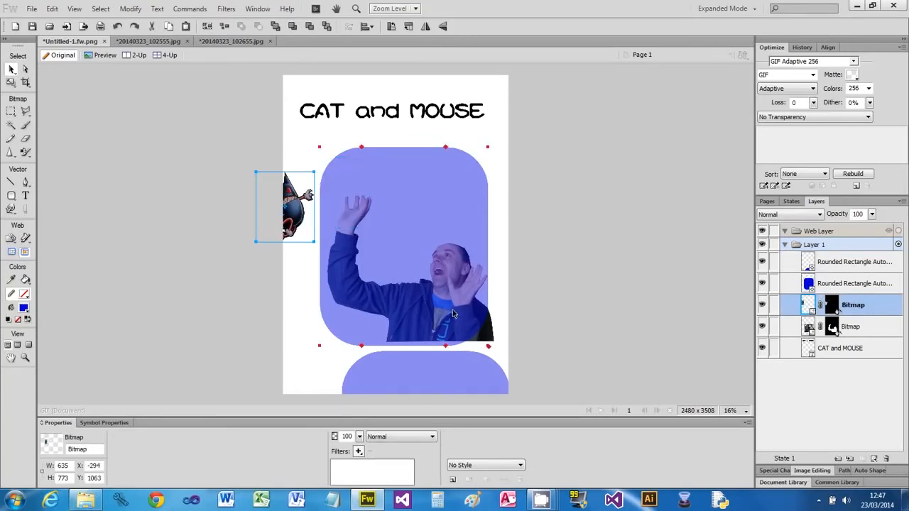
pyautogui.press('Up')
pyautogui.press('Up')
pyautogui.press('Up')
pyautogui.press('Up')
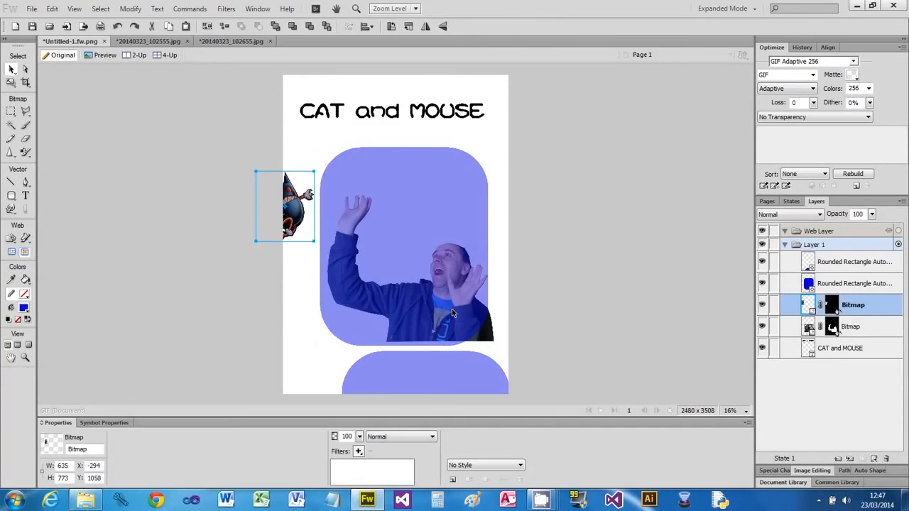
# Nudge the blue rounded rectangle covering the man up to Y 718 and cut it.
pyautogui.click(451, 309)
pyautogui.press('Up')
pyautogui.press('Up')
pyautogui.press('Up')
pyautogui.press('Up')
pyautogui.press('Up')
pyautogui.press('Up')
pyautogui.press('Up')
pyautogui.press('Up')
pyautogui.press('Up')
pyautogui.press('Up')
pyautogui.press('Up')
pyautogui.press('Up')
pyautogui.press('Up')
pyautogui.press('Up')
pyautogui.press('Up')
pyautogui.press('Up')
pyautogui.press('Up')
pyautogui.press('Up')
pyautogui.press('Up')
pyautogui.press('Up')
pyautogui.press('Up')
pyautogui.press('Up')
pyautogui.press('Up')
pyautogui.press('Up')
pyautogui.press('Up')
pyautogui.press('Up')
pyautogui.press('Up')
pyautogui.press('Up')
pyautogui.press('Up')
pyautogui.press('Up')
pyautogui.press('Up')
pyautogui.press('Up')
pyautogui.press('Up')
pyautogui.press('Up')
pyautogui.press('Up')
pyautogui.press('Up')
pyautogui.press('Up')
pyautogui.press('Up')
pyautogui.press('Up')
pyautogui.press('Up')
pyautogui.press('Up')
pyautogui.press('Up')
pyautogui.press('Up')
pyautogui.press('Up')
pyautogui.press('Up')
pyautogui.press('Up')
pyautogui.press('Up')
pyautogui.press('Up')
pyautogui.press('Up')
pyautogui.press('Up')
pyautogui.press('Up')
pyautogui.press('Up')
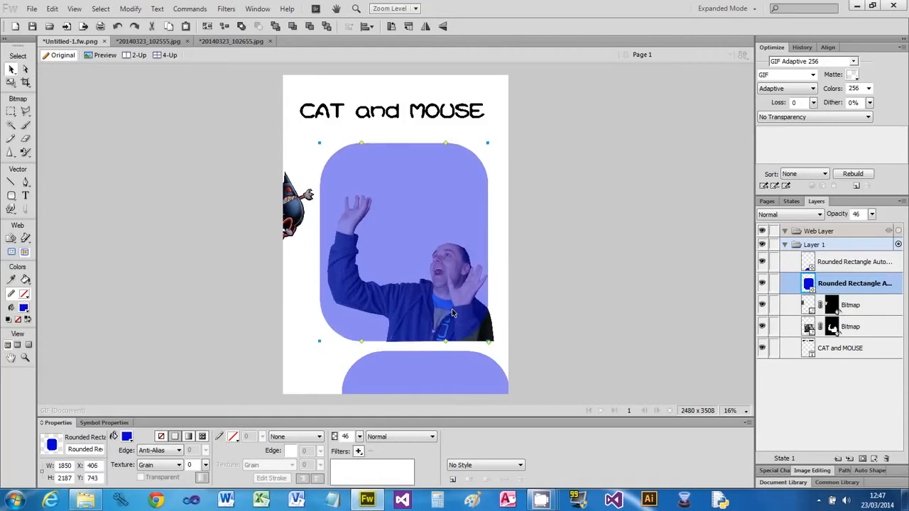
pyautogui.press('Up')
pyautogui.press('Up')
pyautogui.press('Up')
pyautogui.press('Up')
pyautogui.press('Up')
pyautogui.press('Up')
pyautogui.press('Up')
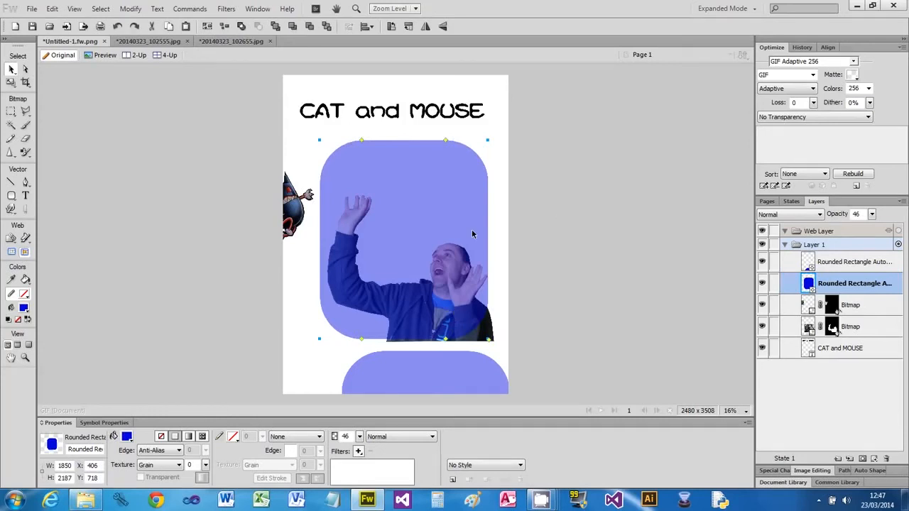
pyautogui.press('Delete')
# Try pasting the cut rounded rectangle as a mask on the man's picture, replacing its existing mask, and undo it.
pyautogui.click(452, 305)
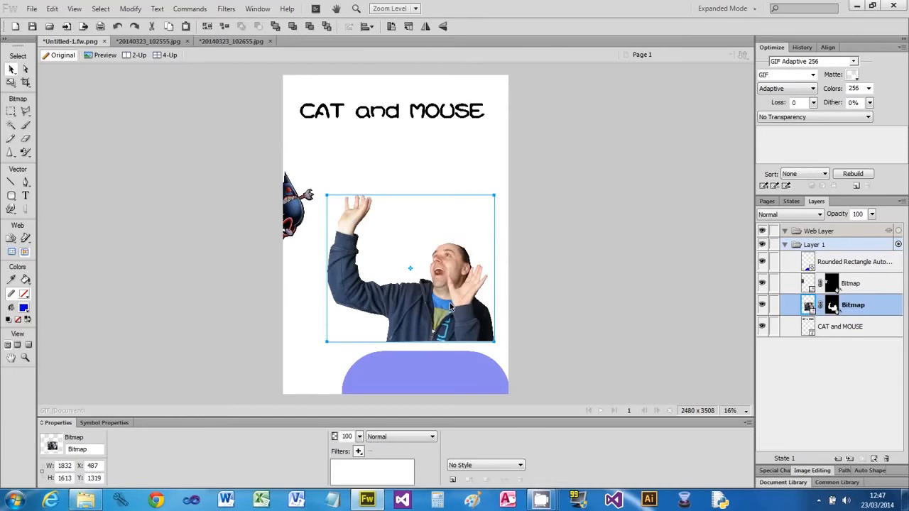
pyautogui.click(52, 9)
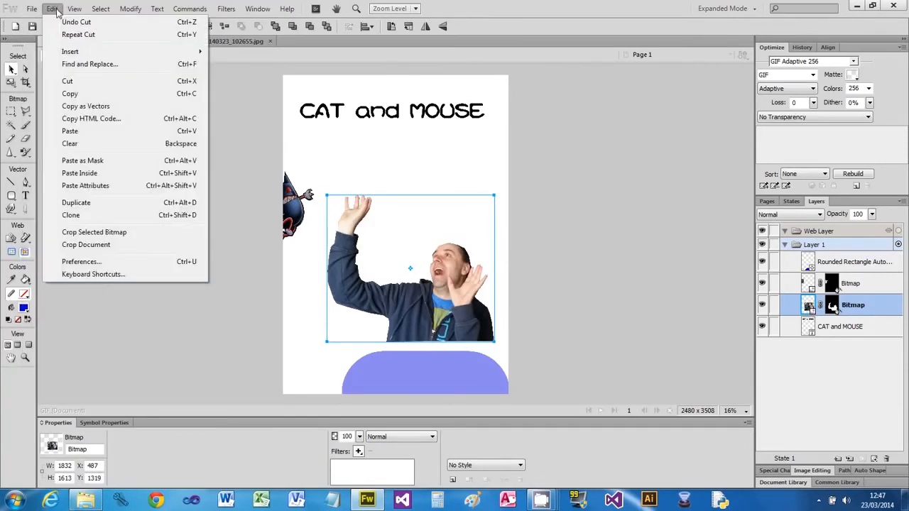
pyautogui.click(91, 162)
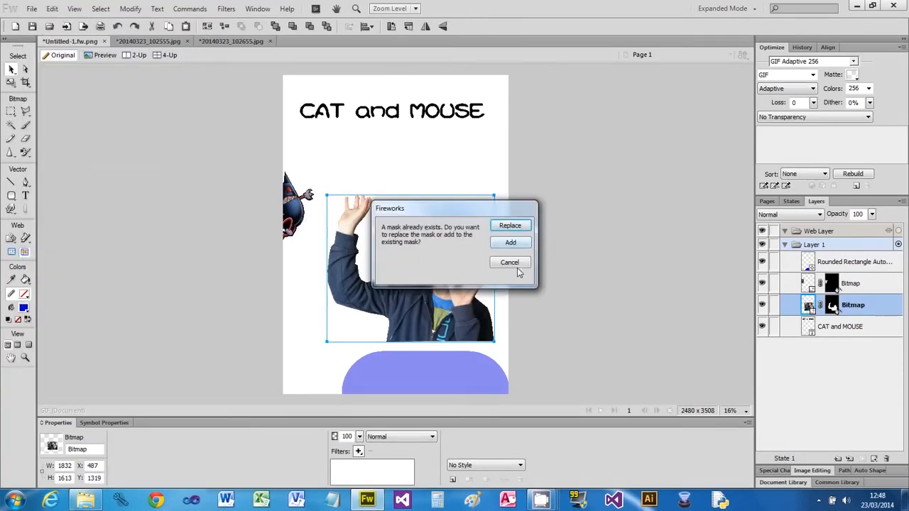
pyautogui.click(510, 226)
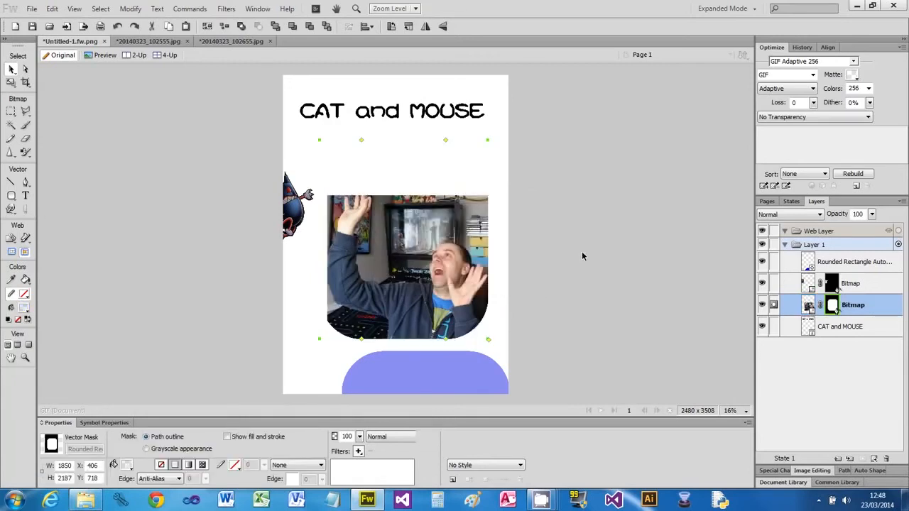
pyautogui.hotkey('ctrl', 'z')
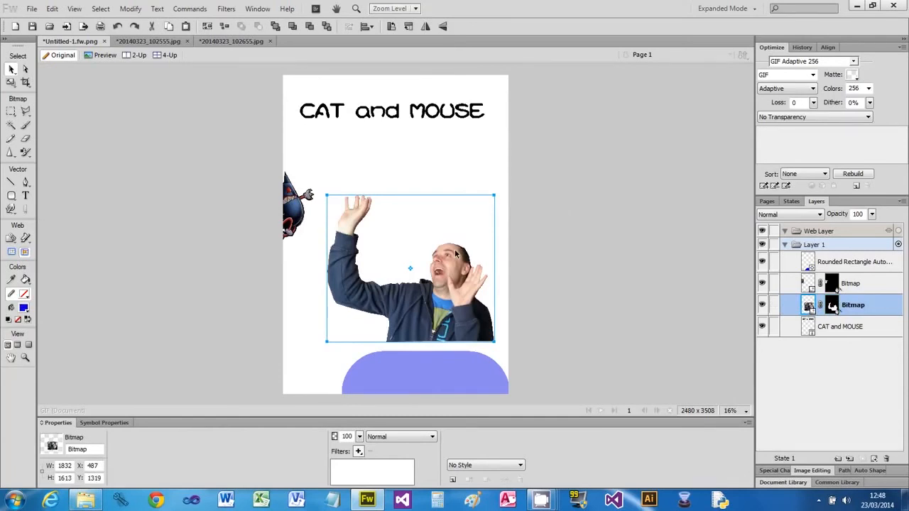
# Try pasting the cut rounded rectangle as a mask that adds to the existing mask on the man's picture.
pyautogui.click(54, 10)
pyautogui.click(89, 161)
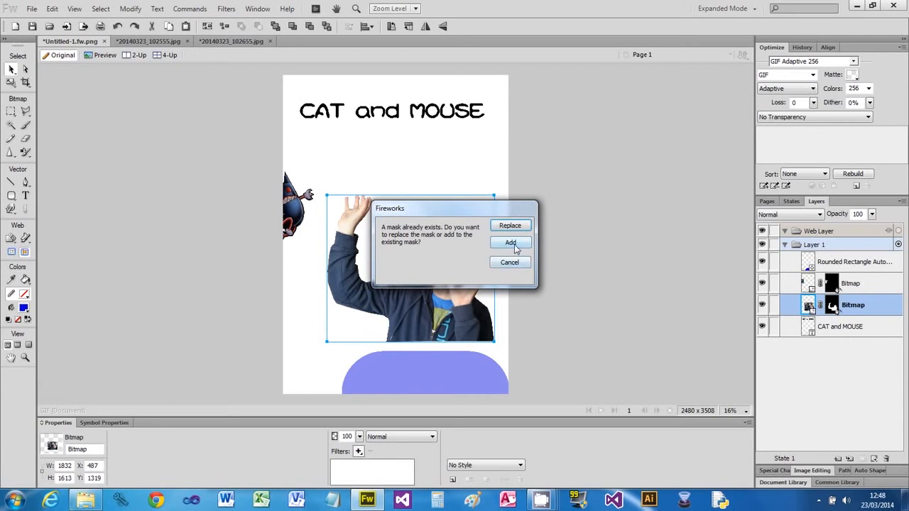
pyautogui.click(513, 244)
pyautogui.click(465, 270)
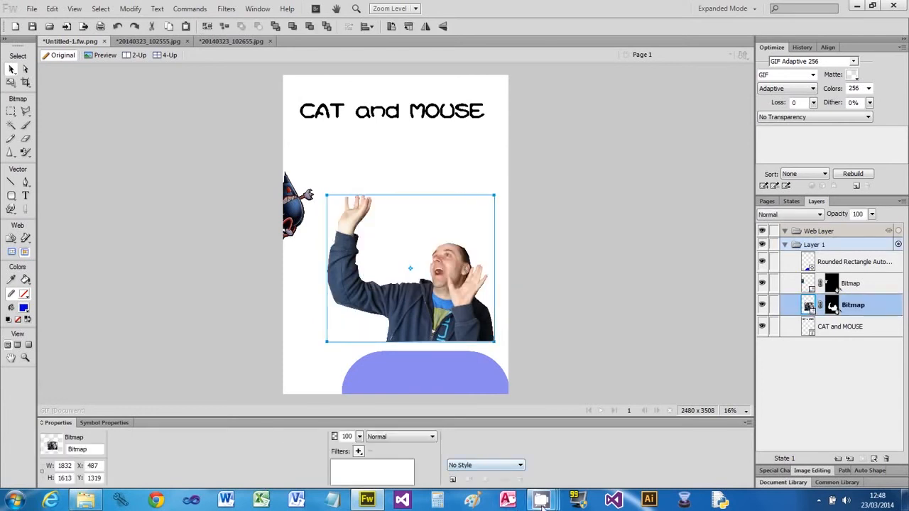
pyautogui.moveTo(541, 501)
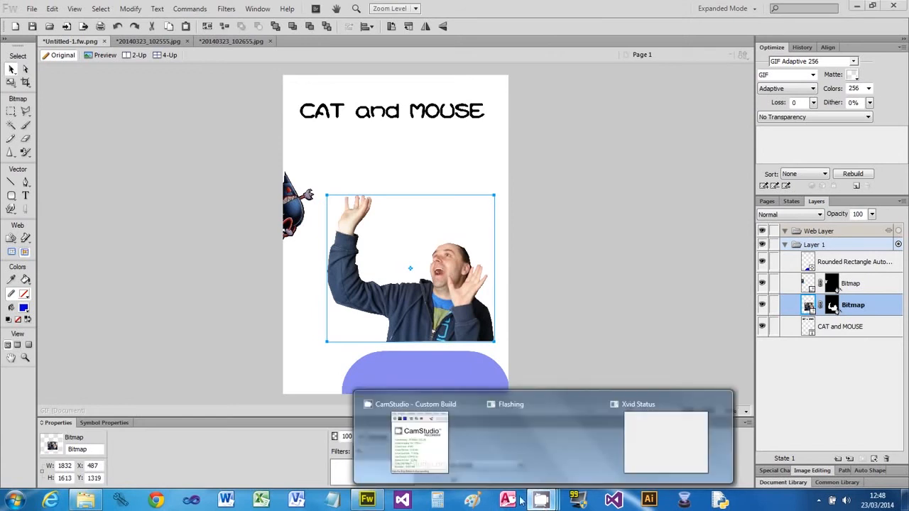
pyautogui.click(430, 456)
pyautogui.click(140, 154)
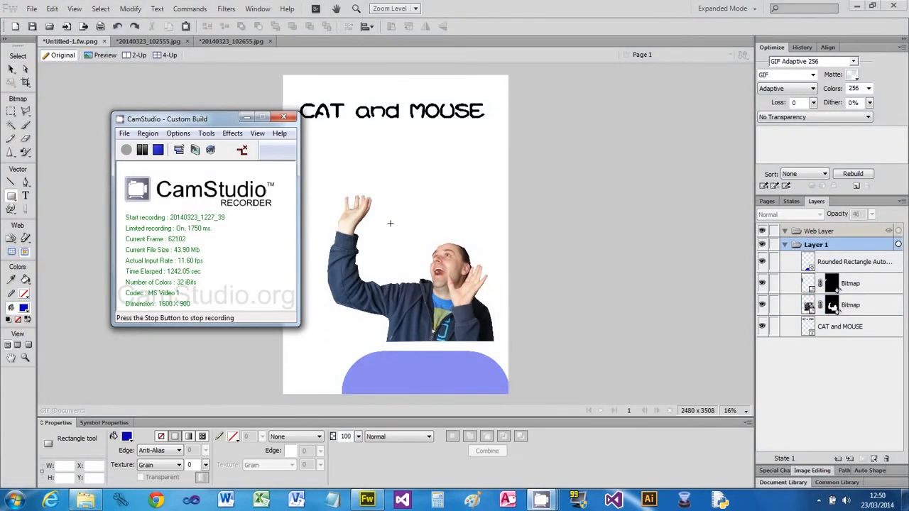
pyautogui.click(587, 9)
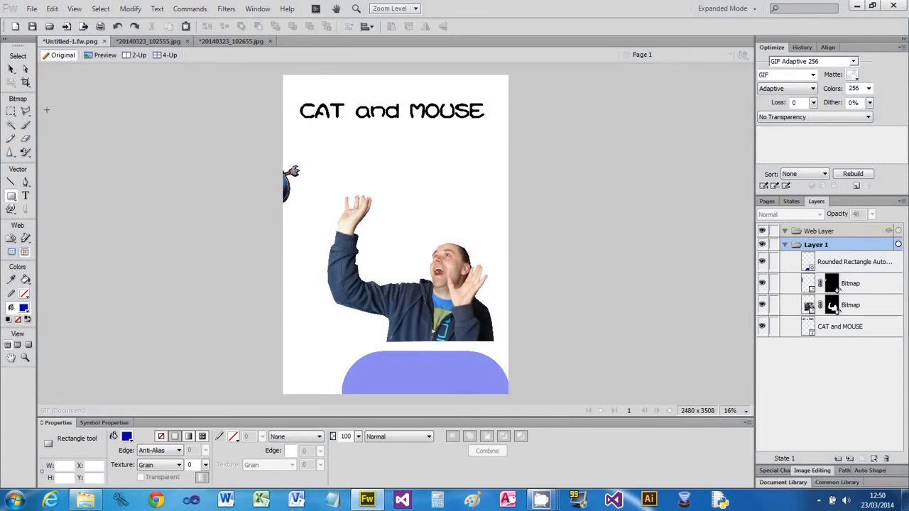
# Reposition the man's cut-out at about X 456, Y 1175 and the cat at about X -288, Y 602.
pyautogui.click(12, 68)
pyautogui.click(414, 319)
pyautogui.moveTo(413, 319); pyautogui.dragTo(409, 310)
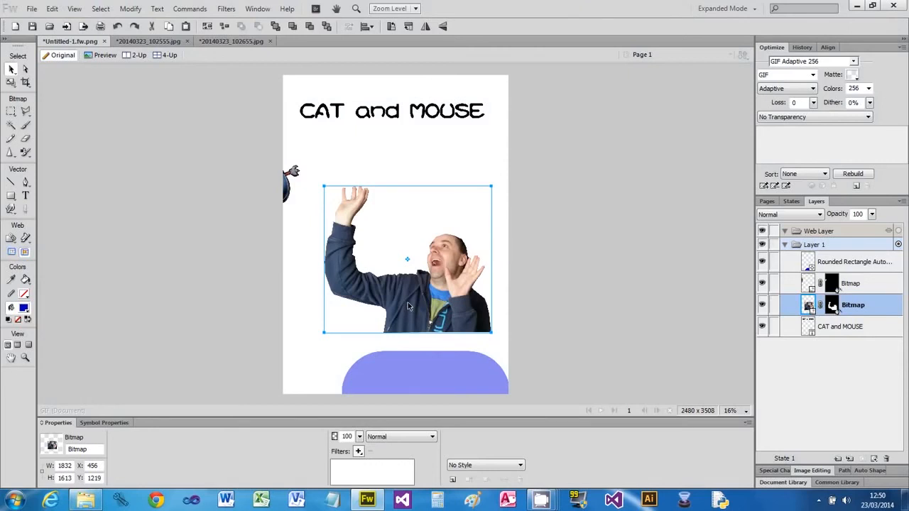
pyautogui.moveTo(304, 184)
pyautogui.mouseDown()
pyautogui.moveTo(356, 141)
pyautogui.moveTo(350, 172)
pyautogui.moveTo(317, 165)
pyautogui.moveTo(301, 173)
pyautogui.mouseUp()
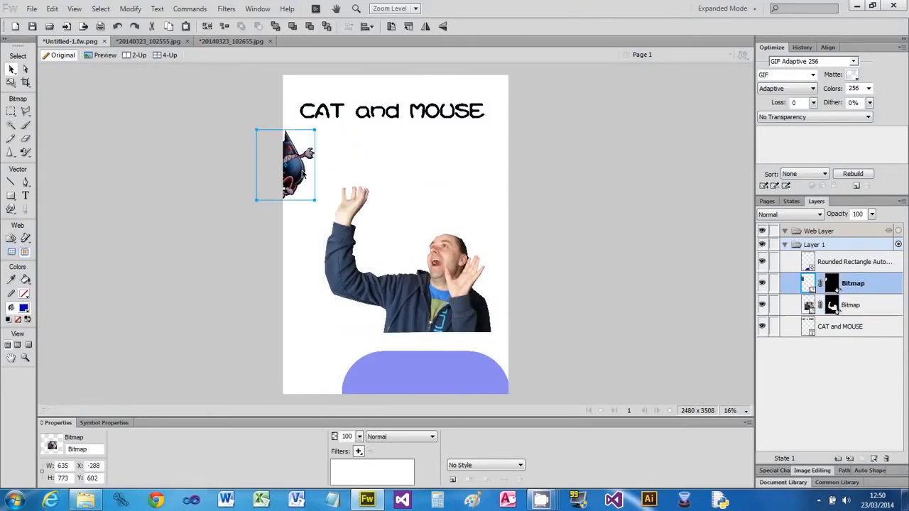
pyautogui.moveTo(420, 312)
pyautogui.mouseDown()
pyautogui.moveTo(420, 304)
pyautogui.moveTo(419, 313)
pyautogui.mouseUp()
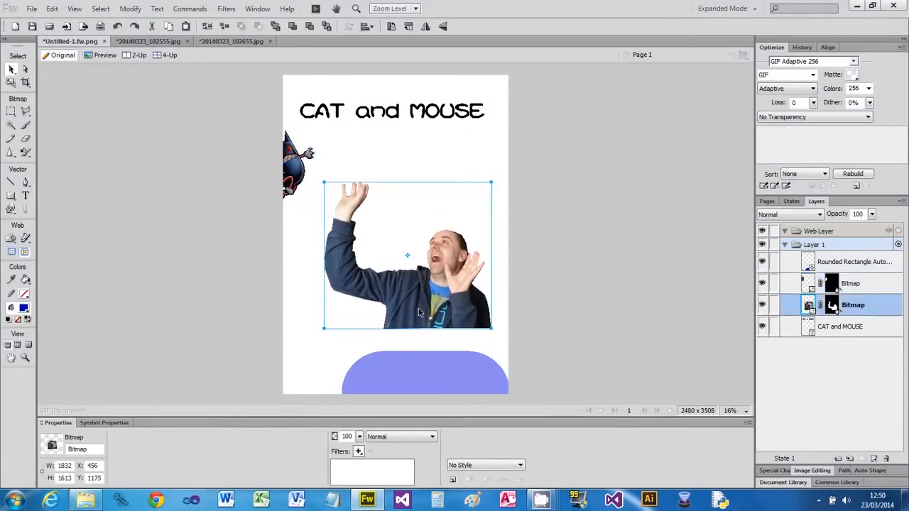
# Draw a small rectangle of about 150 by 144 px above the man's shoulder and remove its fill.
pyautogui.click(10, 195)
pyautogui.moveTo(390, 198); pyautogui.dragTo(402, 214)
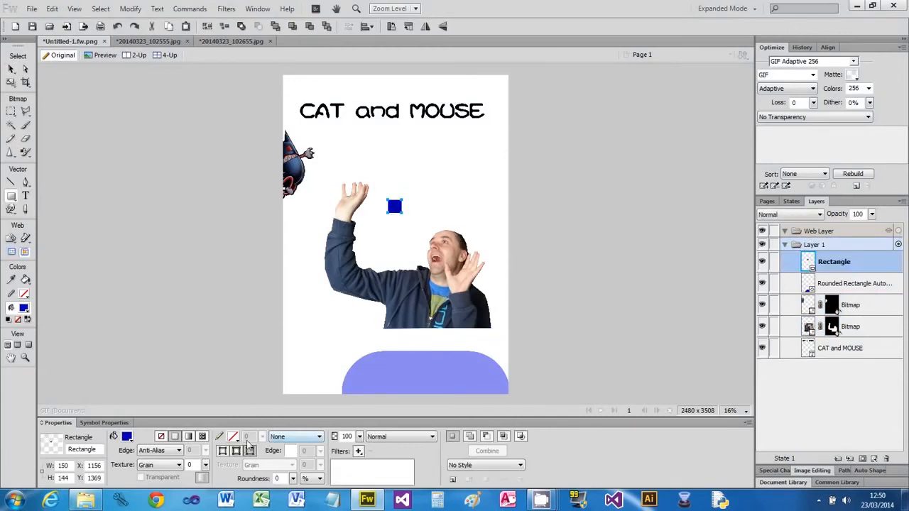
pyautogui.click(161, 436)
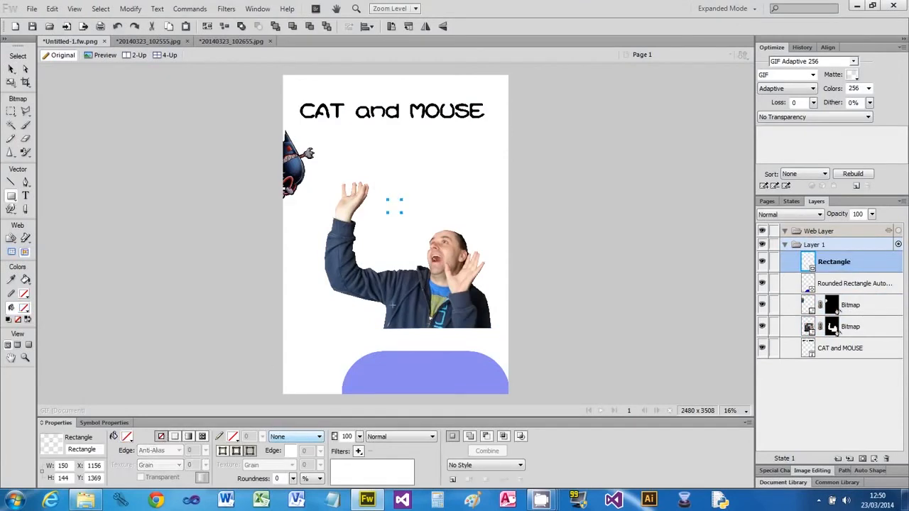
# Group the unfilled rectangle with the man's cut-out and paste the cut rounded rectangle onto the group as a mask.
pyautogui.click(12, 69)
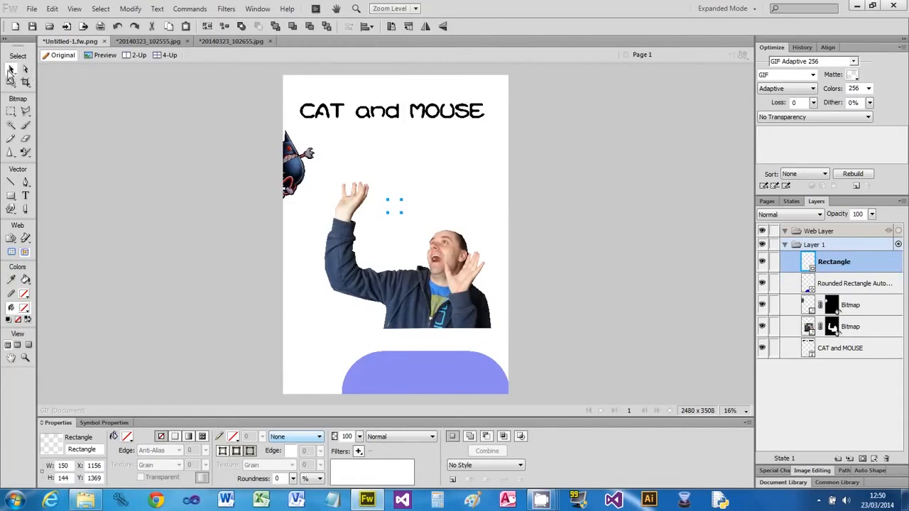
pyautogui.keyDown('shift'); pyautogui.click(427, 291); pyautogui.keyUp('shift')
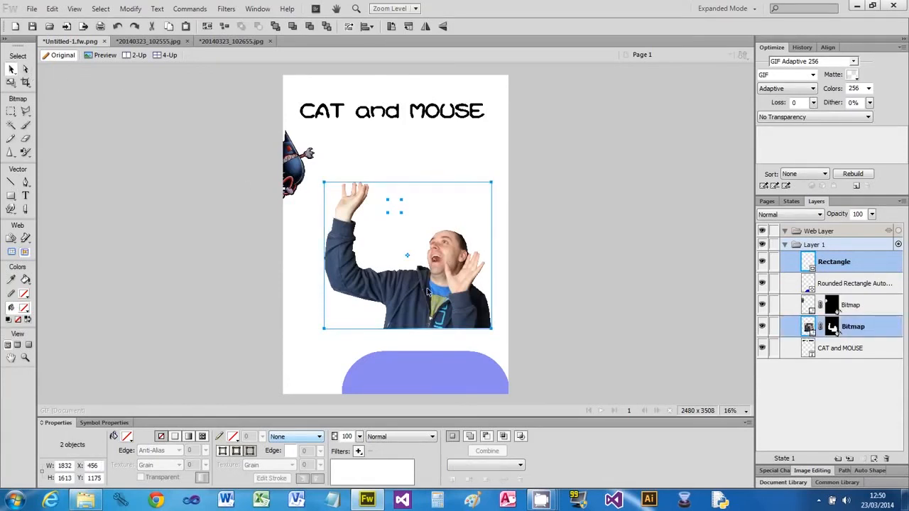
pyautogui.rightClick(427, 292)
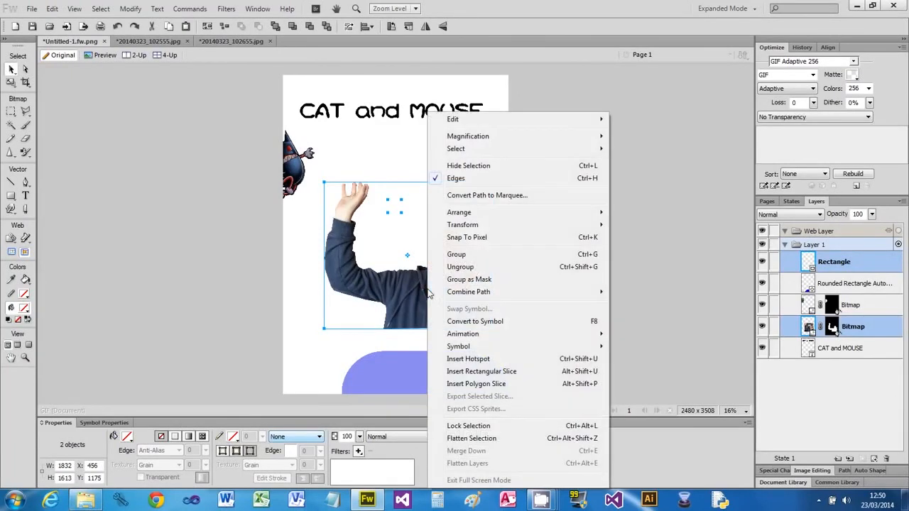
pyautogui.click(449, 255)
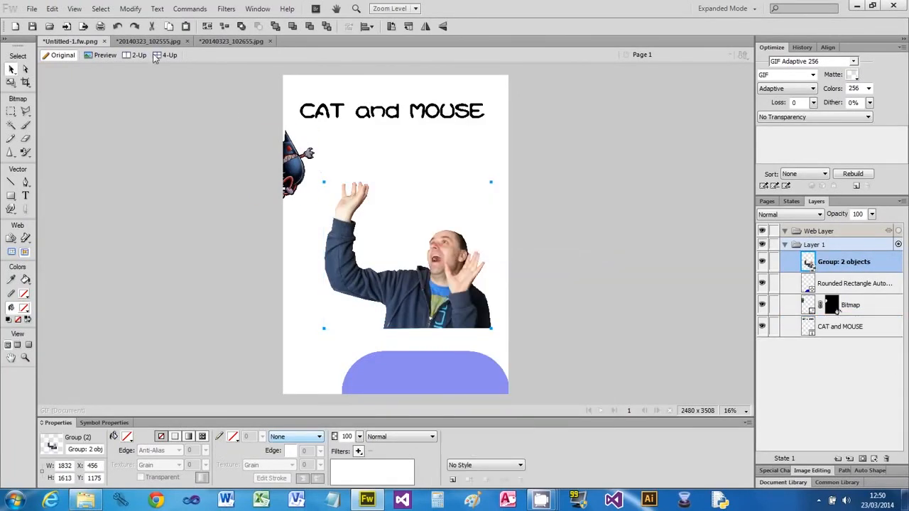
pyautogui.click(53, 8)
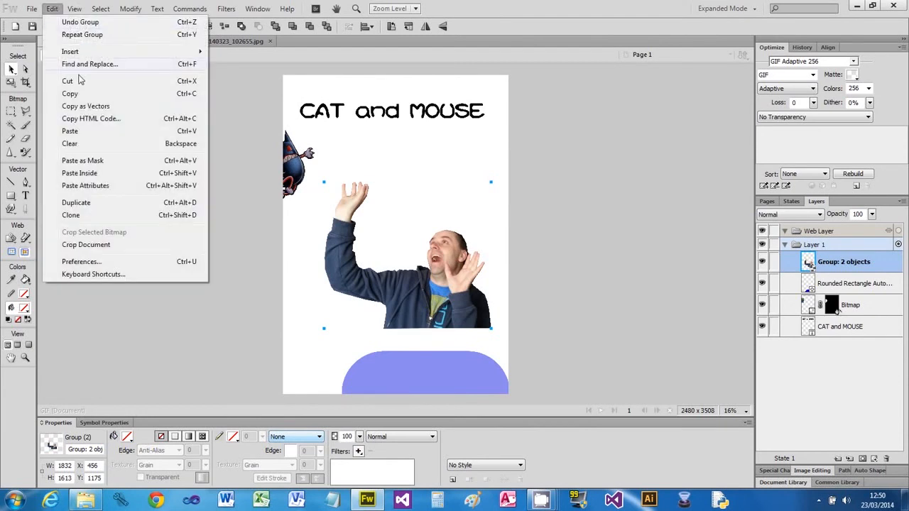
pyautogui.click(81, 161)
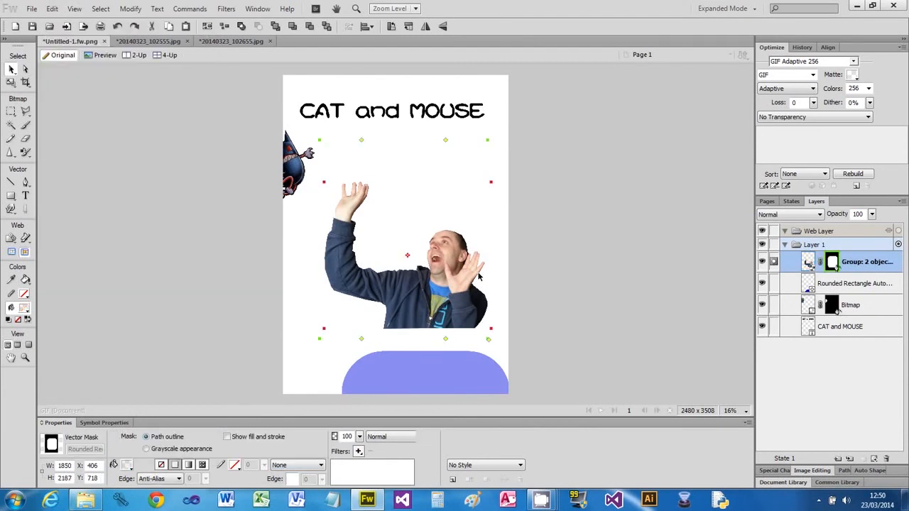
# Arrange the masked man, the blue rectangle behind him (about X 437, Y 762) and the cat on his raised hand (about X 324, Y 683).
pyautogui.moveTo(435, 300); pyautogui.dragTo(432, 308)
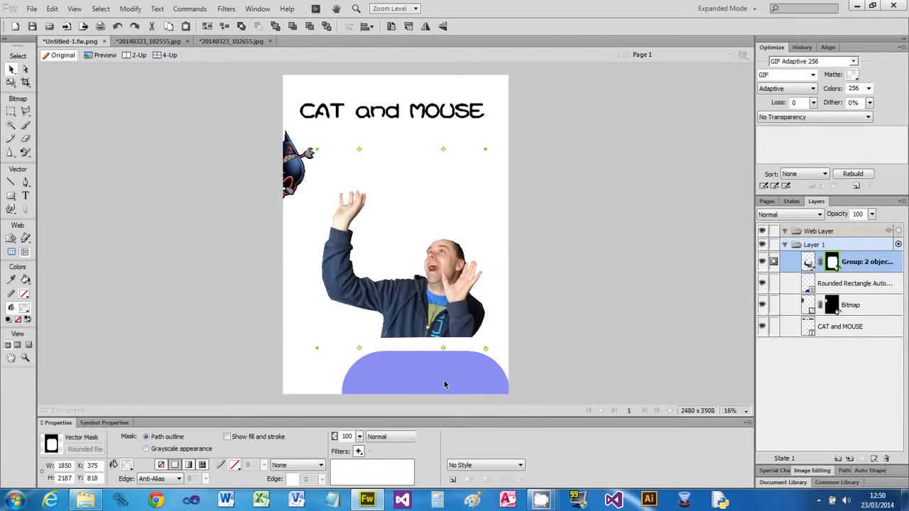
pyautogui.moveTo(445, 384); pyautogui.dragTo(426, 178)
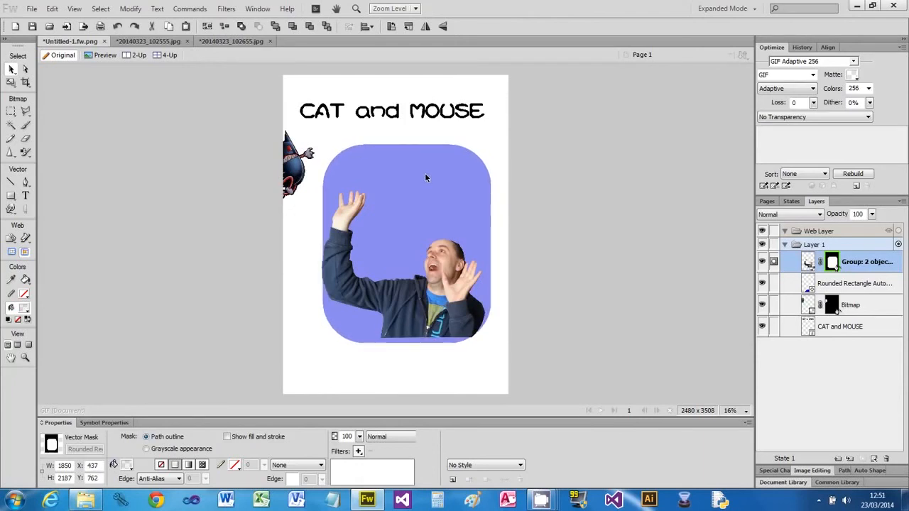
pyautogui.moveTo(293, 173); pyautogui.dragTo(348, 180)
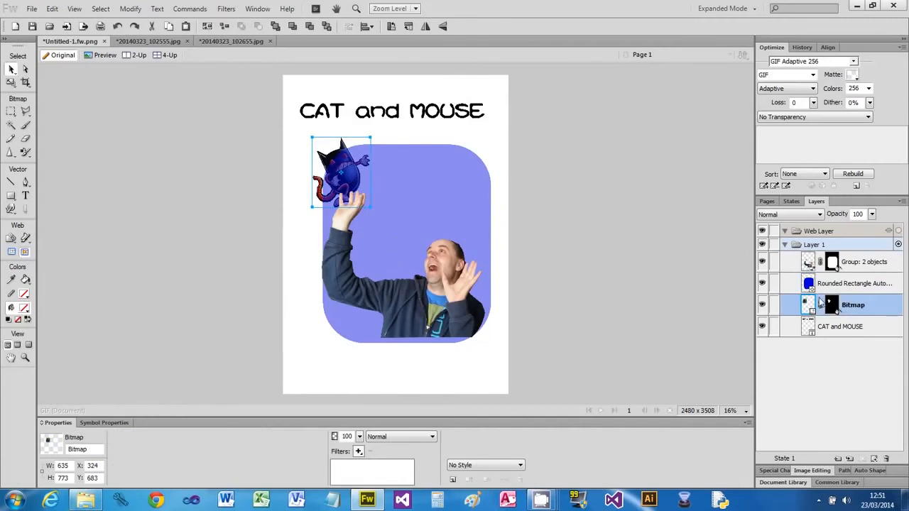
# Move the blue rounded rectangle to the bottom of Layer 1, beneath the cat and the CAT and MOUSE text.
pyautogui.doubleClick(858, 284)
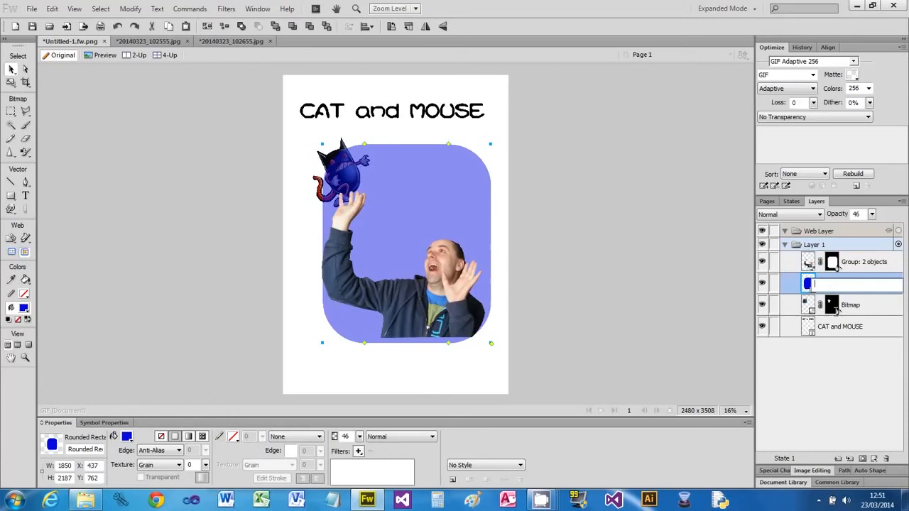
pyautogui.press('Escape')
pyautogui.moveTo(795, 290); pyautogui.dragTo(804, 356)
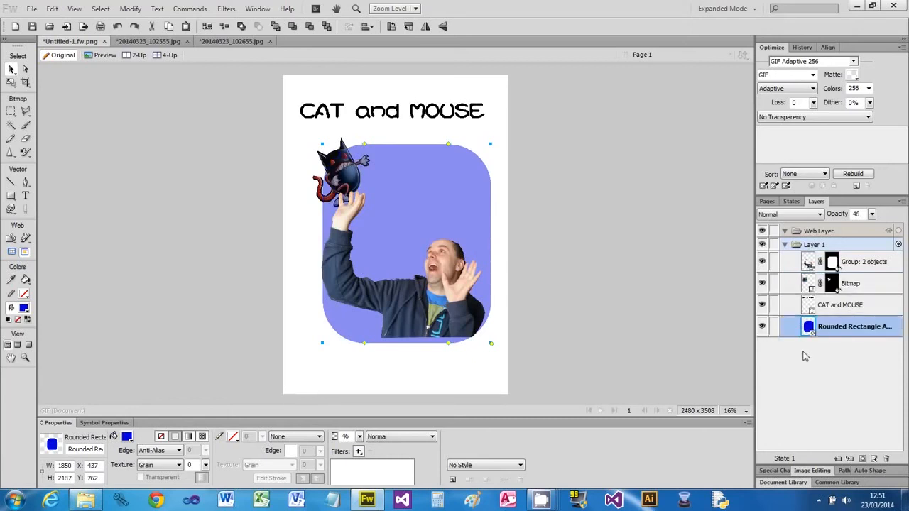
# Nudge the blue rounded rectangle 12 px upward.
pyautogui.press('Up')
pyautogui.press('Up')
pyautogui.press('Up')
pyautogui.press('Up')
pyautogui.press('Up')
pyautogui.press('Up')
pyautogui.press('Up')
pyautogui.press('Up')
pyautogui.press('Up')
pyautogui.press('Up')
pyautogui.press('Up')
pyautogui.press('Up')
# Bring the cat's bitmap above the man's group in Layer 1 and lower the cat to about Y 745 on his hand.
pyautogui.click(867, 265)
pyautogui.click(868, 287)
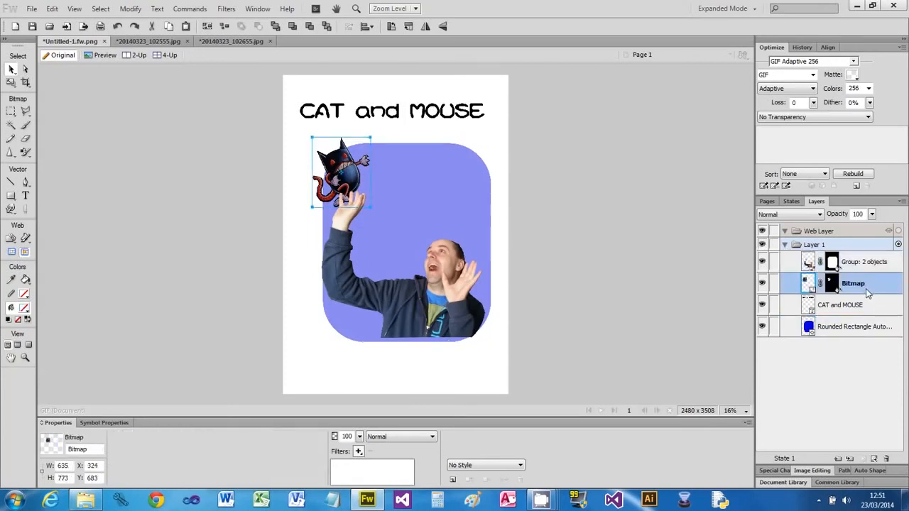
pyautogui.moveTo(867, 289); pyautogui.dragTo(867, 257)
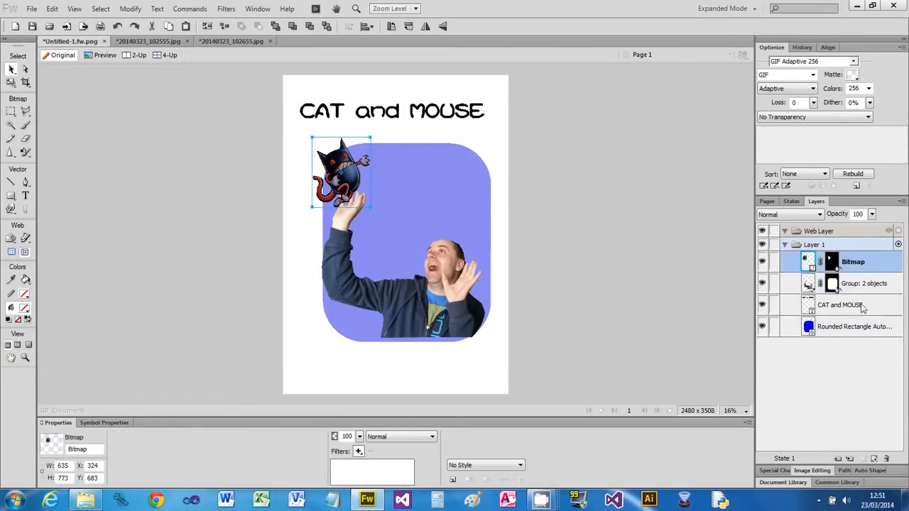
pyautogui.moveTo(353, 180); pyautogui.dragTo(353, 183)
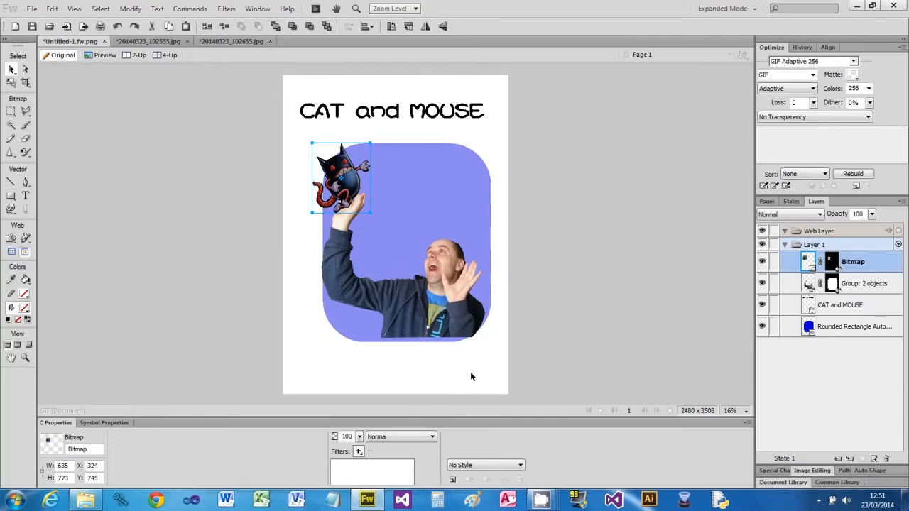
# Try several positions for the blue rounded rectangle behind the cat and the man, ending at about X 392, Y 731.
pyautogui.click(468, 326)
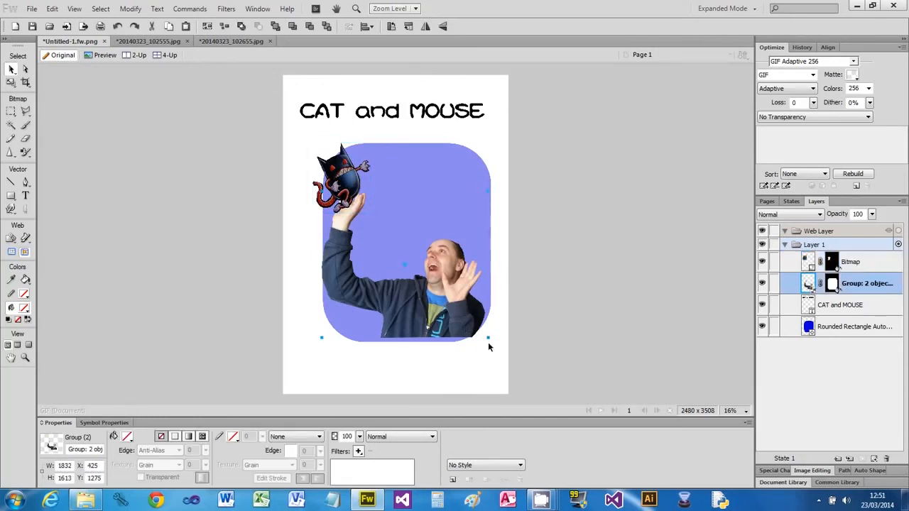
pyautogui.moveTo(419, 184); pyautogui.dragTo(414, 185)
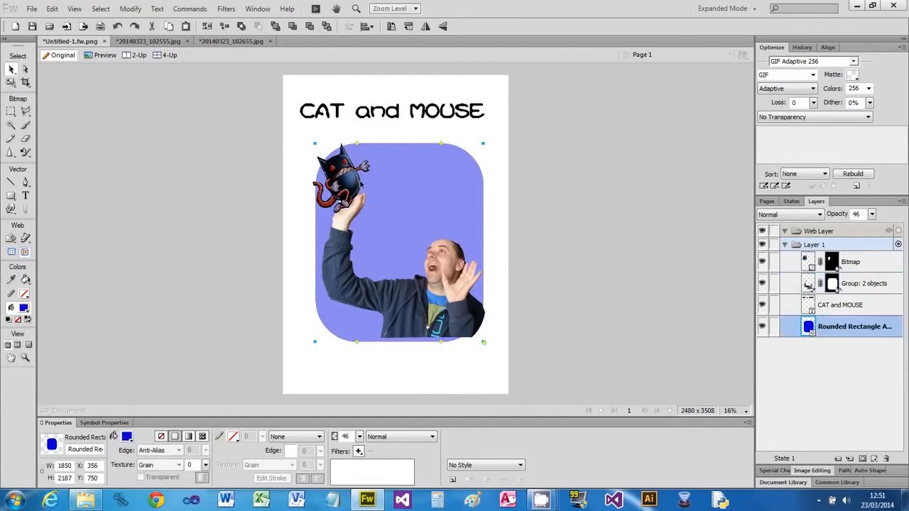
pyautogui.moveTo(341, 174); pyautogui.dragTo(355, 187)
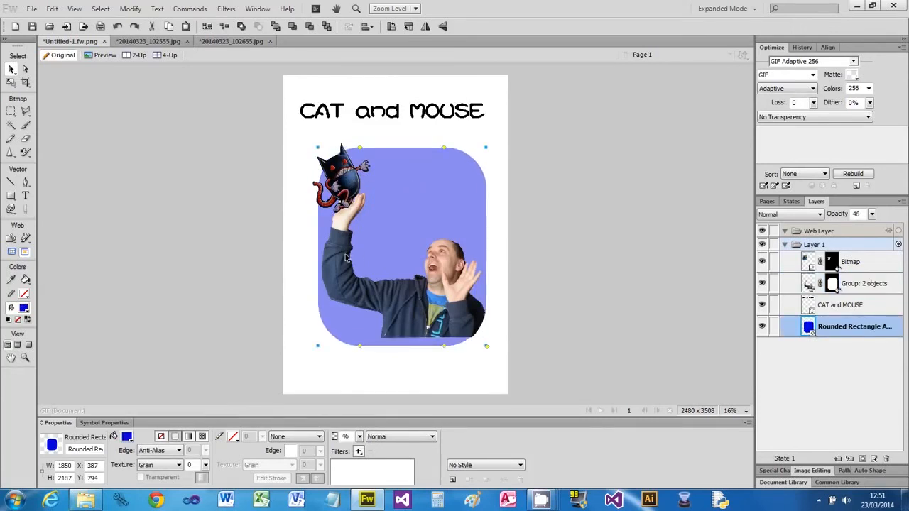
pyautogui.moveTo(421, 220); pyautogui.dragTo(397, 220)
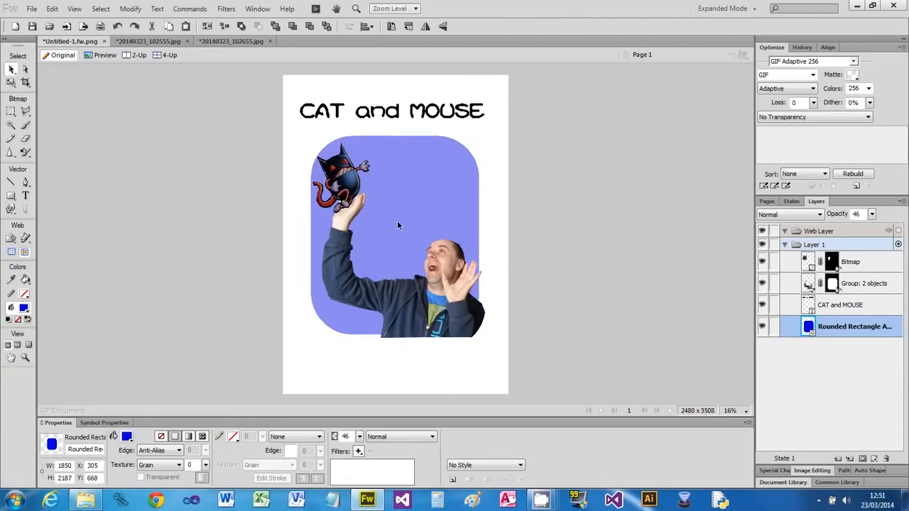
pyautogui.moveTo(358, 191); pyautogui.dragTo(359, 191)
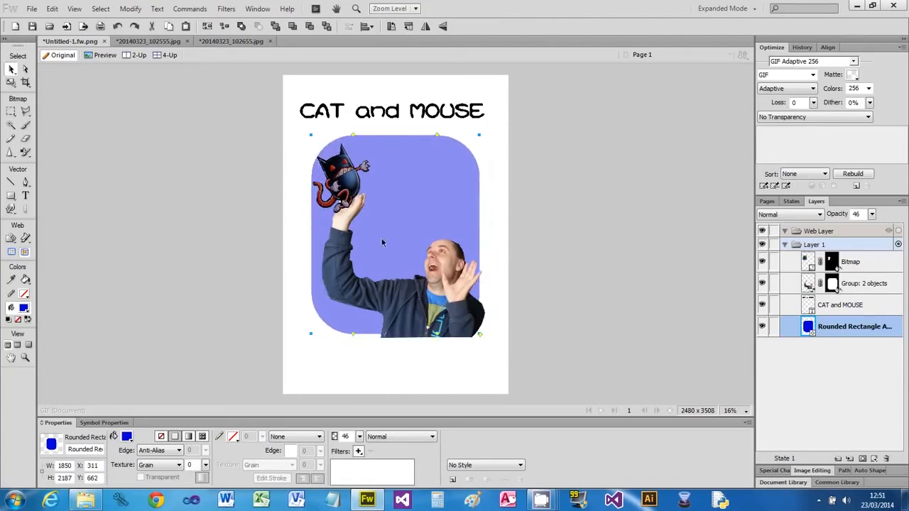
pyautogui.moveTo(429, 304)
pyautogui.mouseDown()
pyautogui.moveTo(431, 291)
pyautogui.moveTo(433, 316)
pyautogui.moveTo(436, 308)
pyautogui.mouseUp()
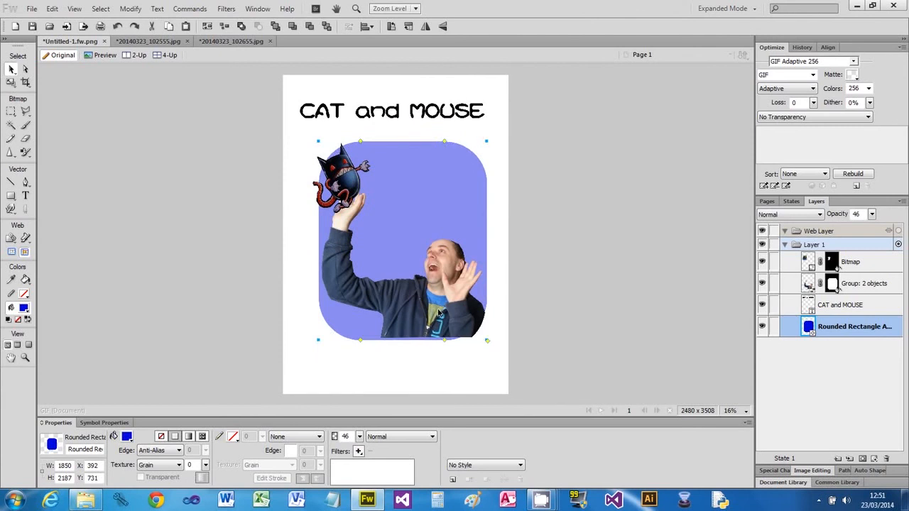
pyautogui.click(427, 293)
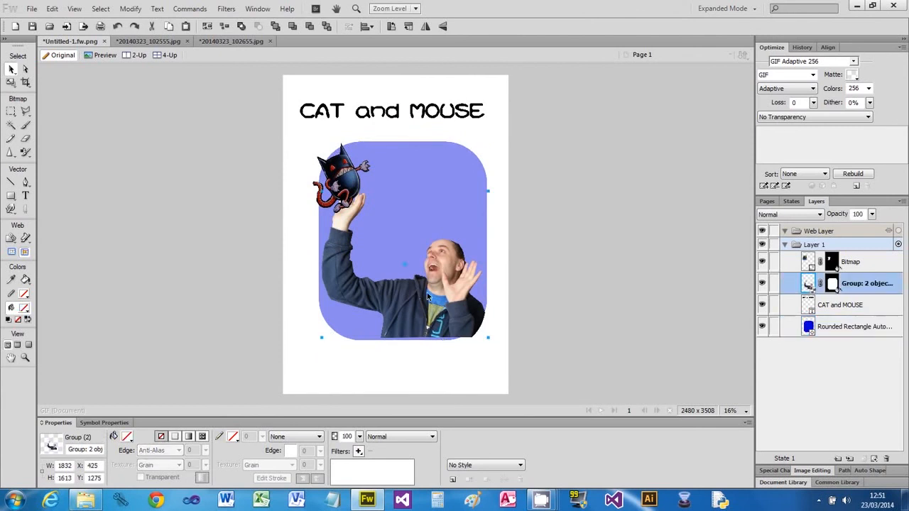
# Move the blue rounded rectangle off the page and shift the masked man to about X 500, Y 1194.
pyautogui.moveTo(431, 212); pyautogui.dragTo(620, 250)
pyautogui.click(430, 222)
pyautogui.moveTo(448, 327); pyautogui.dragTo(460, 282)
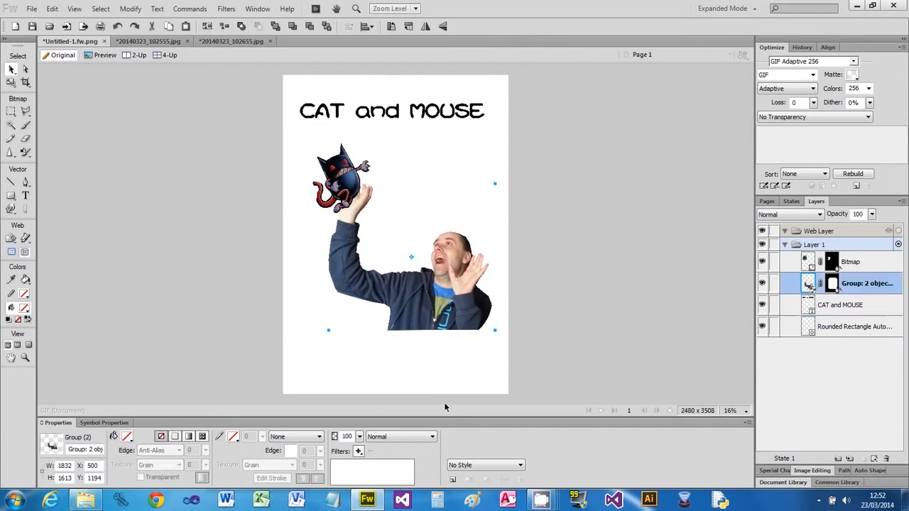
# Add a Drop Shadow with an increased distance to the cat and shift the cat slightly on the man's hand.
pyautogui.click(356, 185)
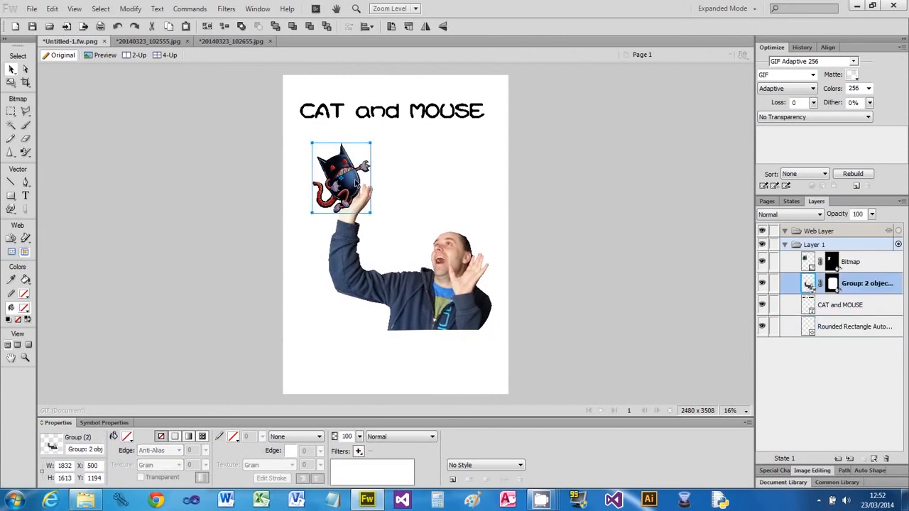
pyautogui.click(359, 452)
pyautogui.moveTo(399, 419)
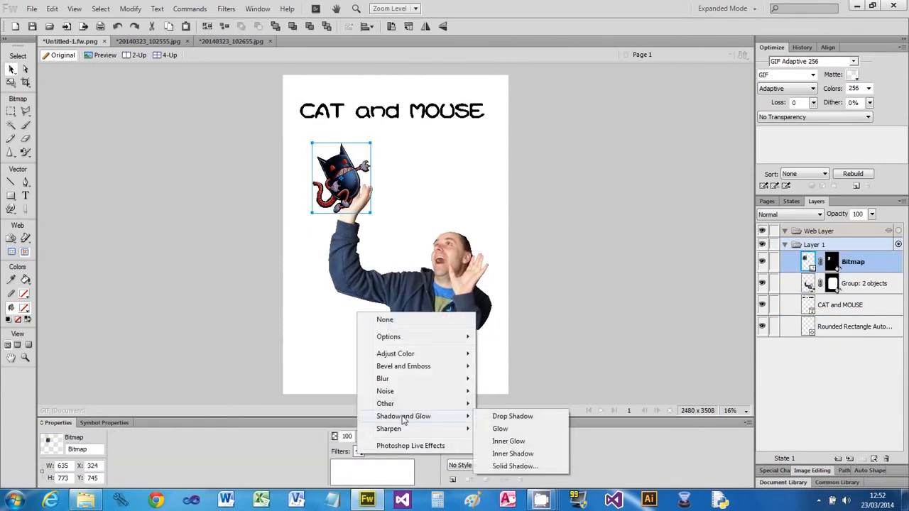
pyautogui.click(513, 417)
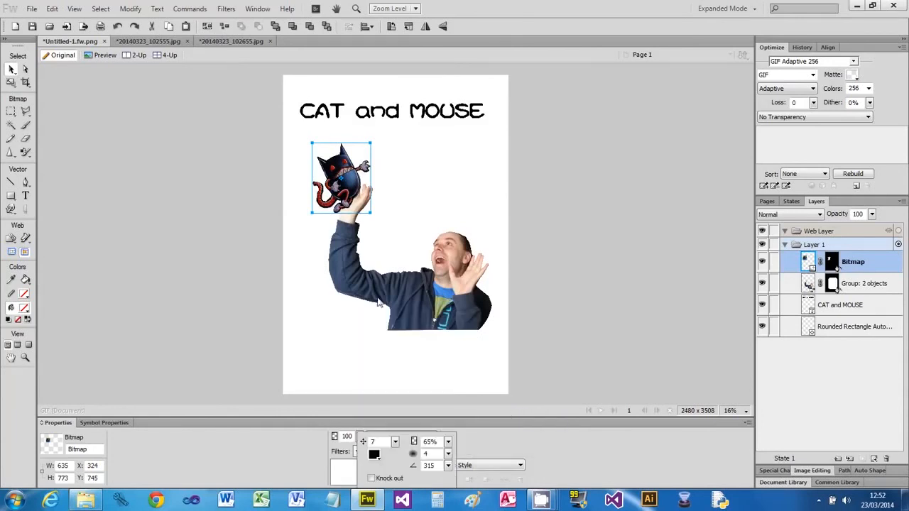
pyautogui.moveTo(398, 449); pyautogui.dragTo(399, 428)
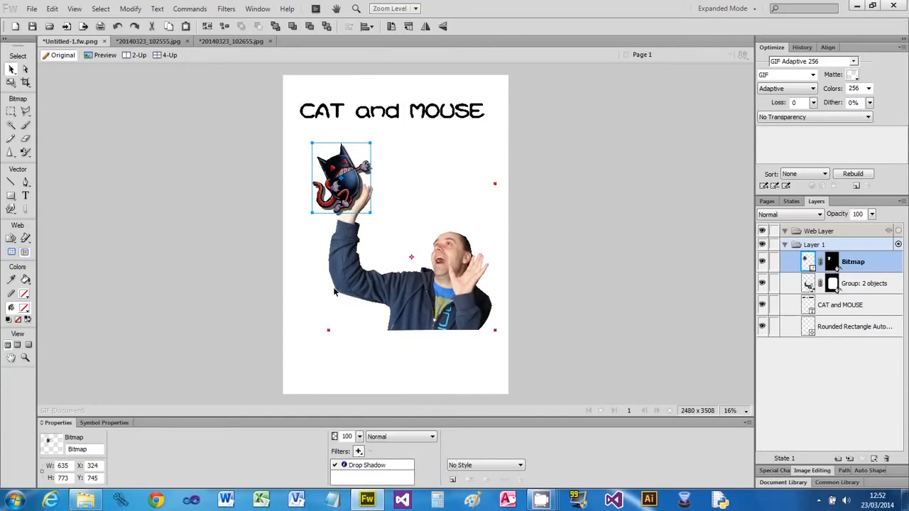
pyautogui.moveTo(357, 179)
pyautogui.mouseDown()
pyautogui.moveTo(436, 173)
pyautogui.moveTo(351, 184)
pyautogui.mouseUp()
# Add a red Glow about 31 px wide around the masked man's group.
pyautogui.click(423, 282)
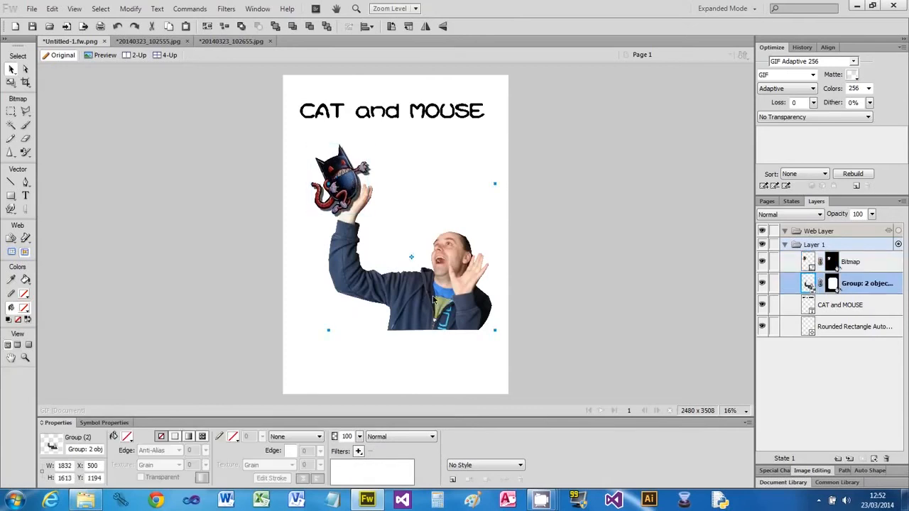
pyautogui.click(358, 452)
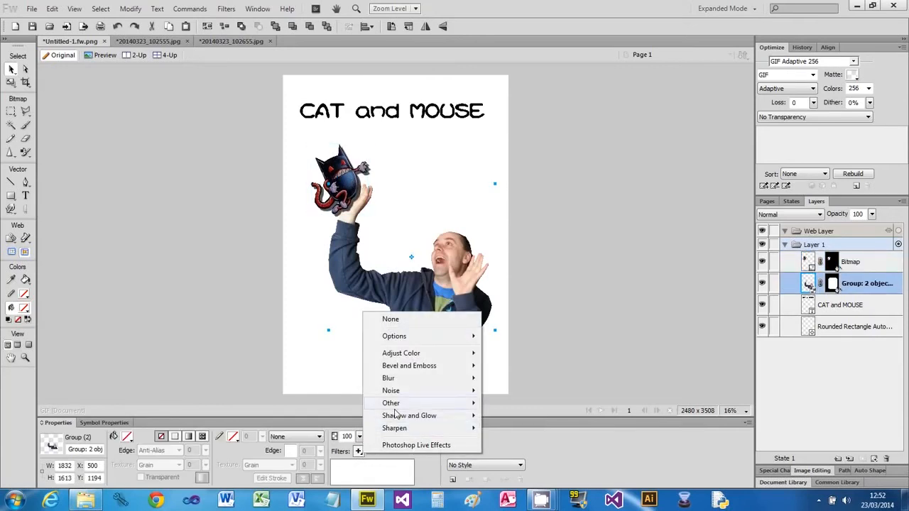
pyautogui.moveTo(398, 418)
pyautogui.click(534, 431)
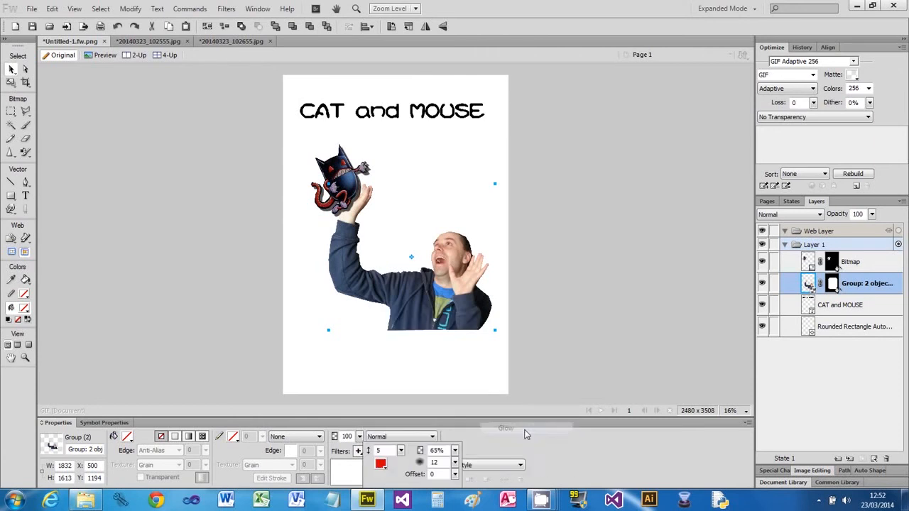
pyautogui.moveTo(401, 452); pyautogui.dragTo(401, 436)
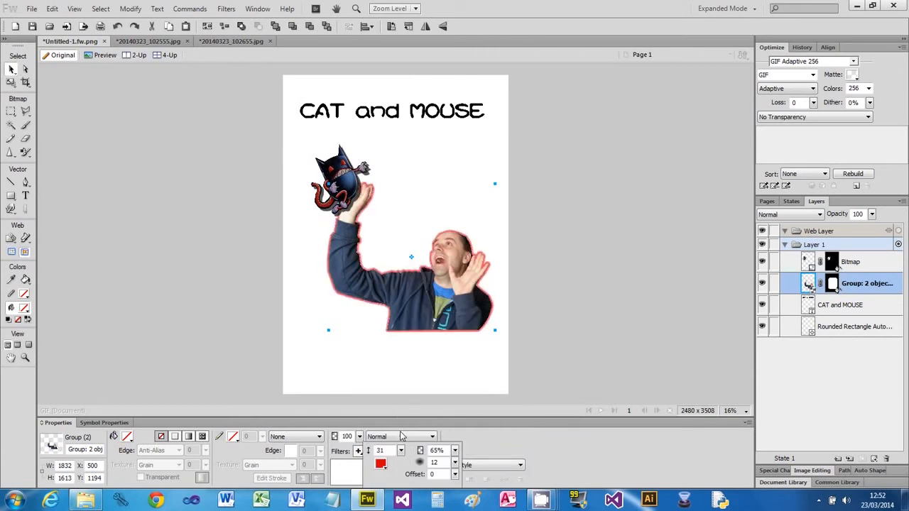
pyautogui.click(409, 366)
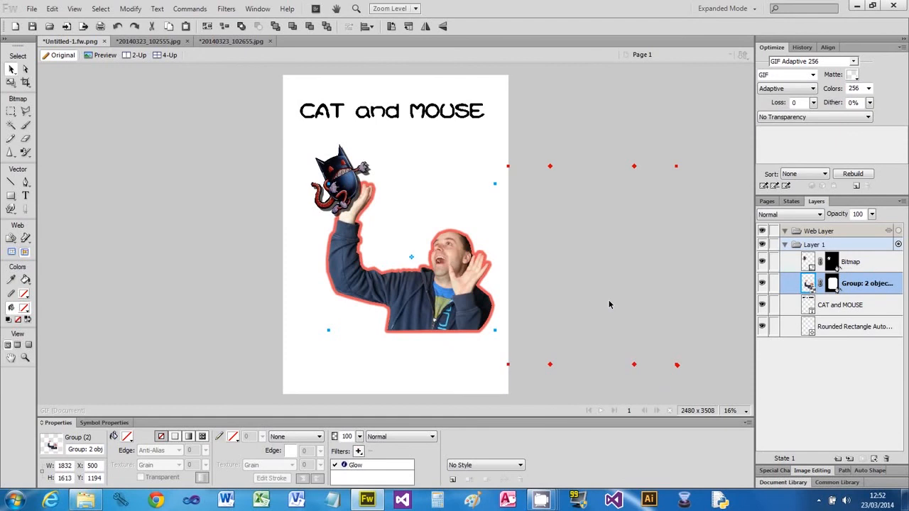
# Examine the glow along the man's outline up close.
pyautogui.hotkey('ctrl', '5')
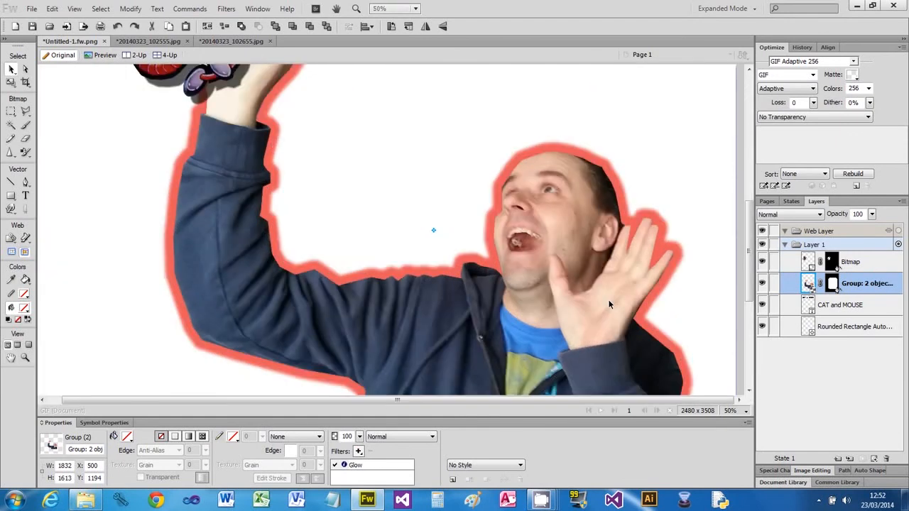
pyautogui.hotkey('ctrl', '=')
pyautogui.hotkey('ctrl', '=')
pyautogui.hotkey('ctrl', '=')
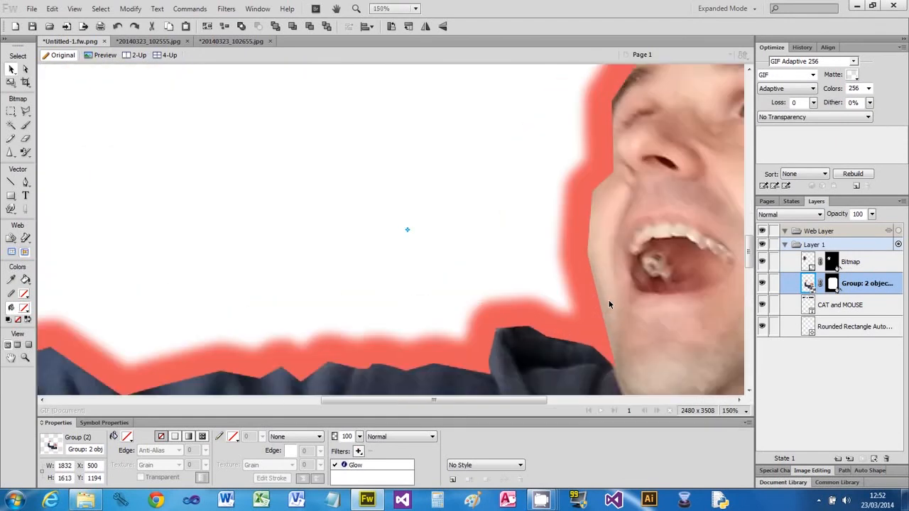
pyautogui.hotkey('ctrl', '1')
pyautogui.hotkey('ctrl', '-')
pyautogui.hotkey('ctrl', '-')
pyautogui.hotkey('ctrl', '-')
pyautogui.hotkey('ctrl', '-')
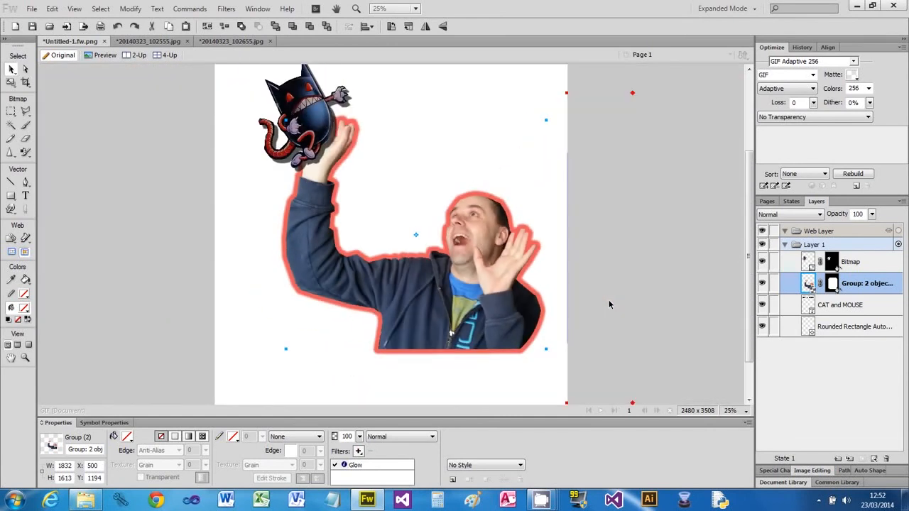
# Arrange the man at about X 540, Y 954 with the cat on his raised hand, just beneath the CAT and MOUSE title.
pyautogui.moveTo(323, 129)
pyautogui.mouseDown()
pyautogui.moveTo(334, 142)
pyautogui.moveTo(295, 127)
pyautogui.moveTo(370, 140)
pyautogui.moveTo(312, 140)
pyautogui.mouseUp()
pyautogui.moveTo(311, 100); pyautogui.dragTo(405, 128)
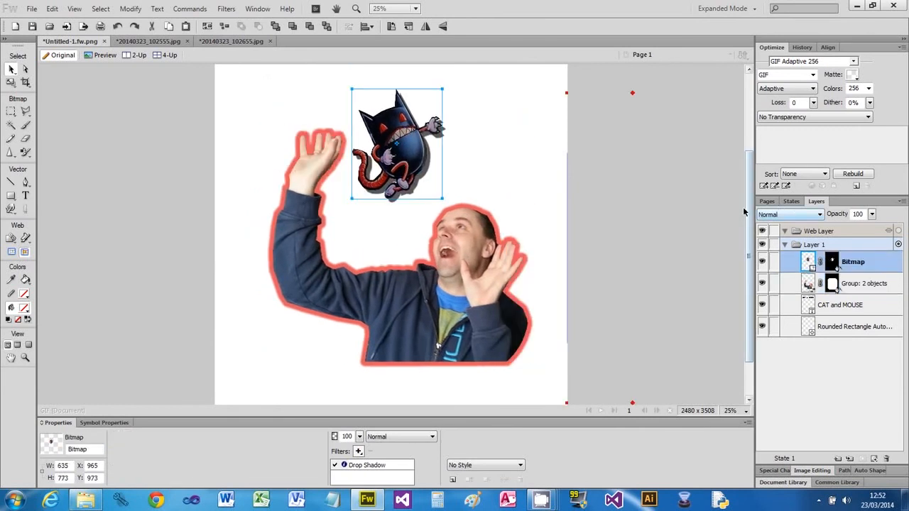
pyautogui.moveTo(751, 216); pyautogui.dragTo(750, 152)
pyautogui.moveTo(412, 249); pyautogui.dragTo(325, 193)
pyautogui.moveTo(469, 326); pyautogui.dragTo(470, 270)
pyautogui.moveTo(326, 197)
pyautogui.mouseDown()
pyautogui.moveTo(304, 195)
pyautogui.moveTo(337, 199)
pyautogui.mouseUp()
pyautogui.moveTo(287, 176)
pyautogui.mouseDown()
pyautogui.moveTo(287, 186)
pyautogui.moveTo(278, 177)
pyautogui.mouseUp()
pyautogui.moveTo(455, 191); pyautogui.dragTo(468, 186)
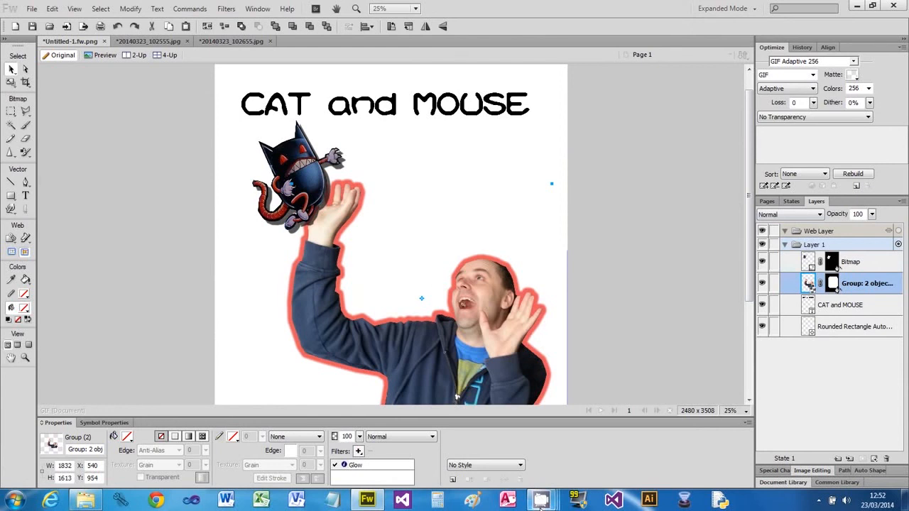
pyautogui.moveTo(541, 499)
pyautogui.click(398, 437)
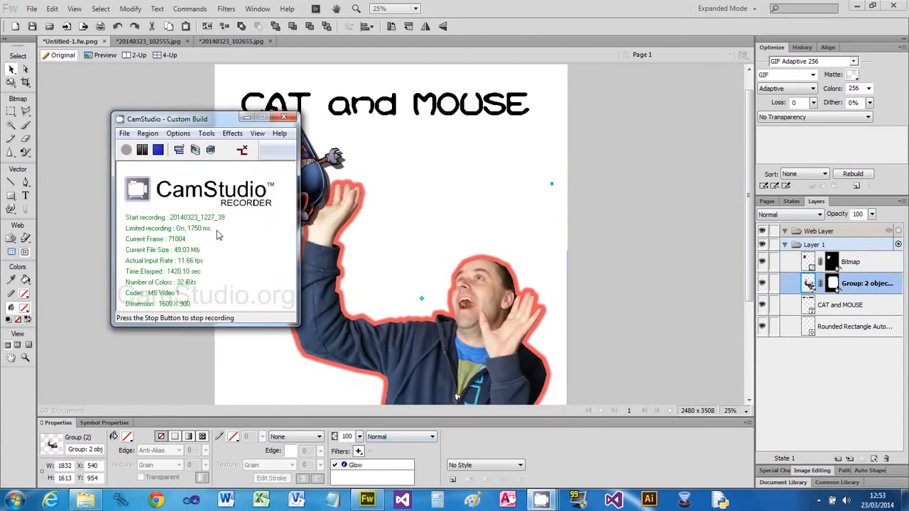